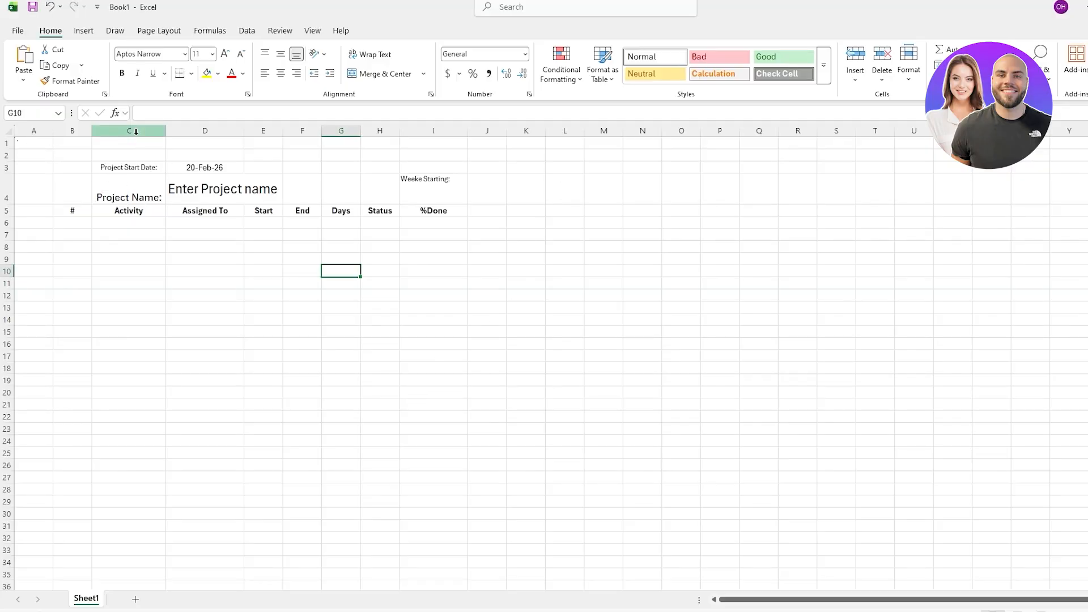
Centre the contents of cells C1:C5 both horizontally and vertically
{"action": "left_click", "coordinate": [132, 155]}
{"action": "left_click", "coordinate": [137, 144]}
{"action": "left_click_drag", "start_coordinate": [136, 145], "coordinate": [131, 210]}
{"action": "left_click", "coordinate": [280, 74]}
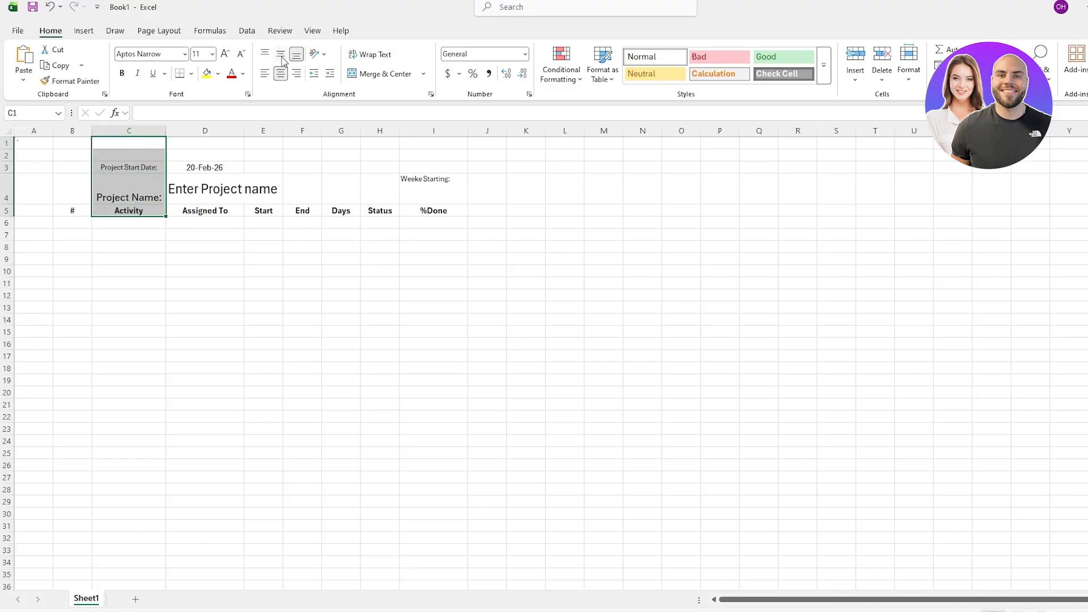
{"action": "left_click", "coordinate": [281, 54]}
{"action": "left_click", "coordinate": [447, 228]}
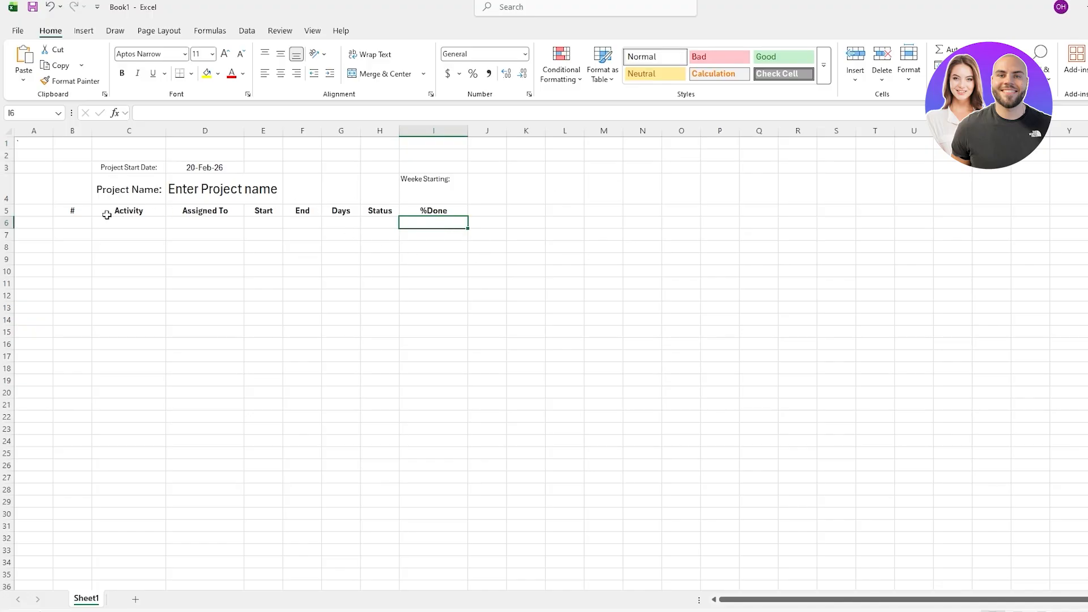
Examine the # header, project name and start date cells, and the empty timeline area J4:X5 beside the week-starting label
{"action": "left_click", "coordinate": [67, 212]}
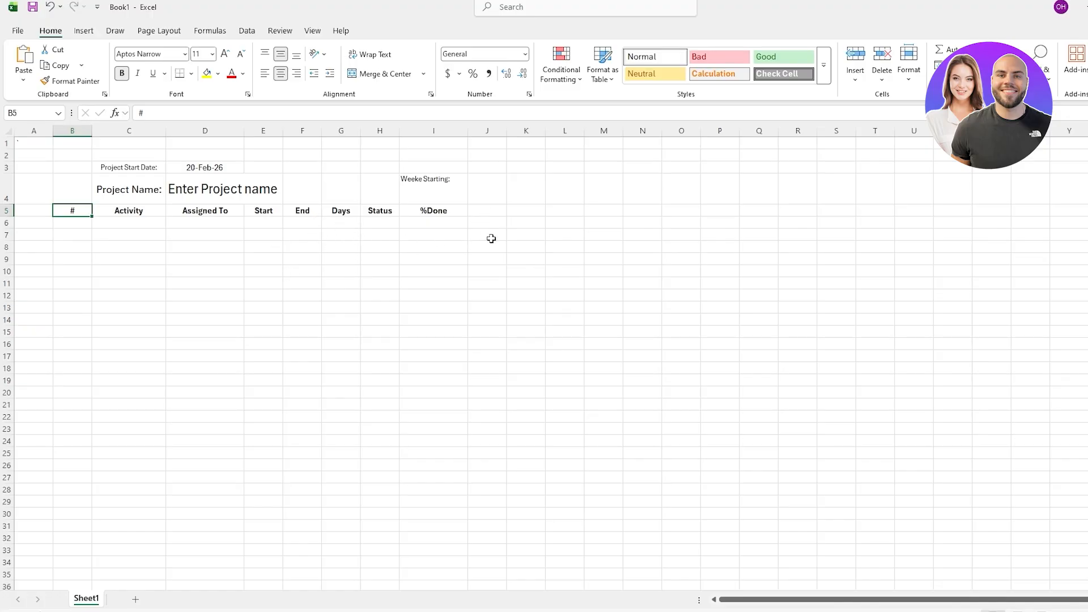
{"action": "left_click", "coordinate": [152, 182]}
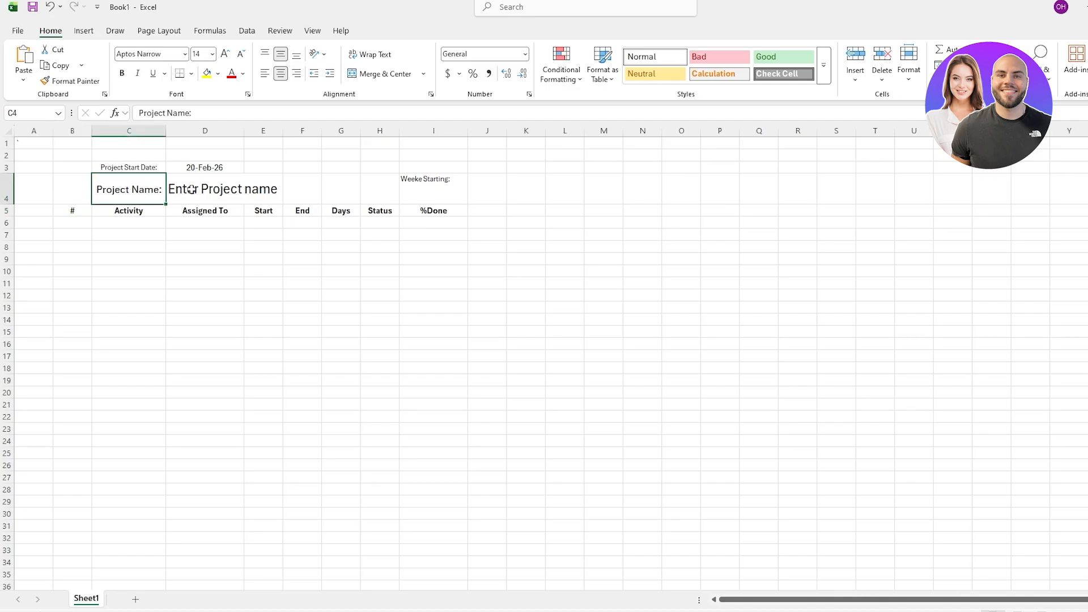
{"action": "left_click", "coordinate": [192, 189]}
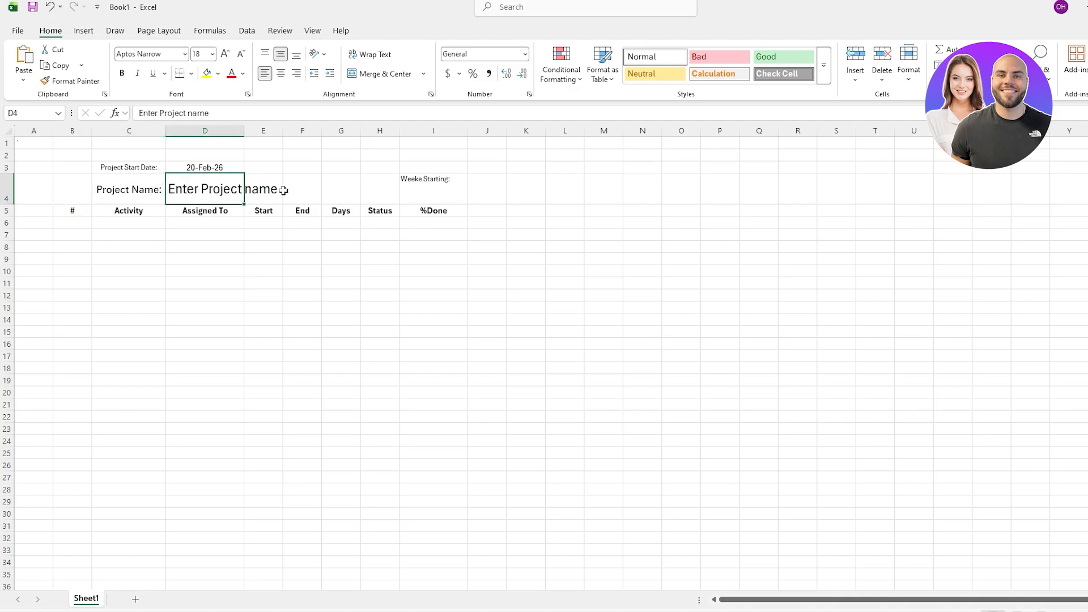
{"action": "left_click", "coordinate": [197, 170]}
{"action": "left_click", "coordinate": [437, 180]}
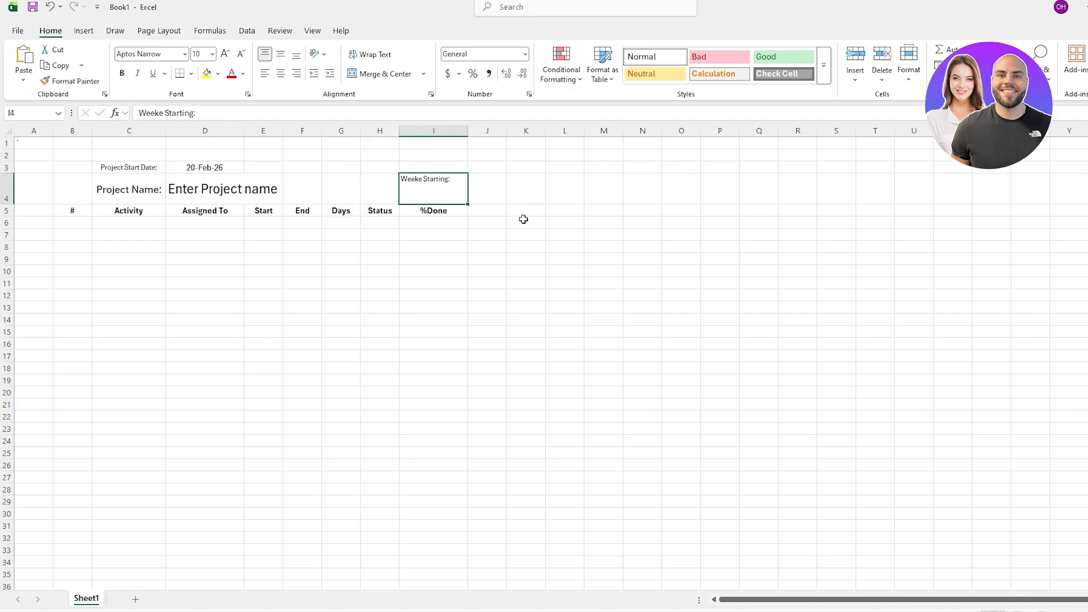
{"action": "left_click", "coordinate": [645, 195]}
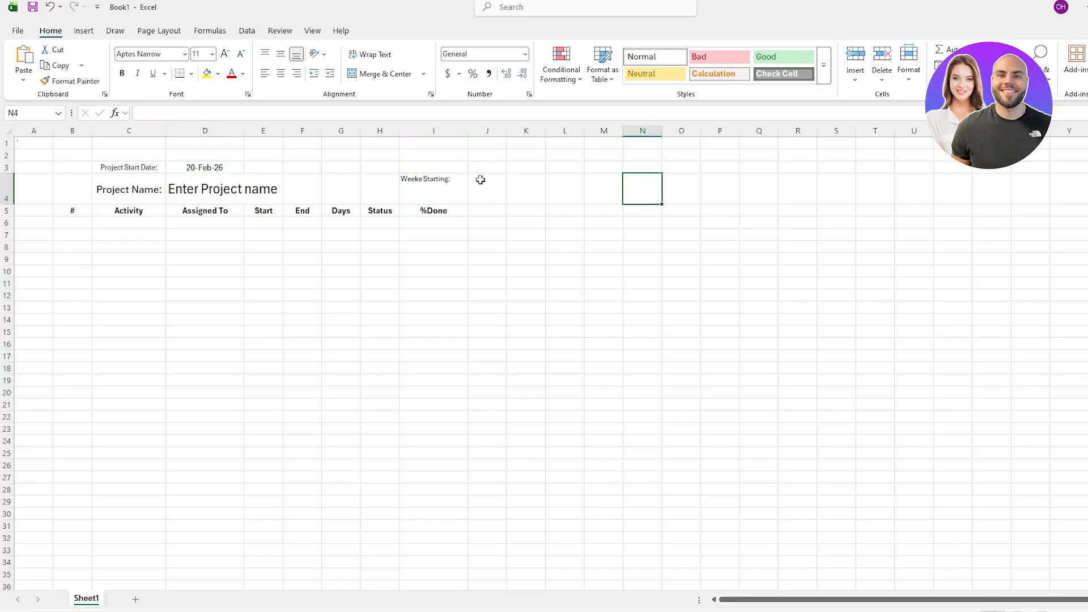
{"action": "left_click_drag", "start_coordinate": [482, 184], "coordinate": [998, 211]}
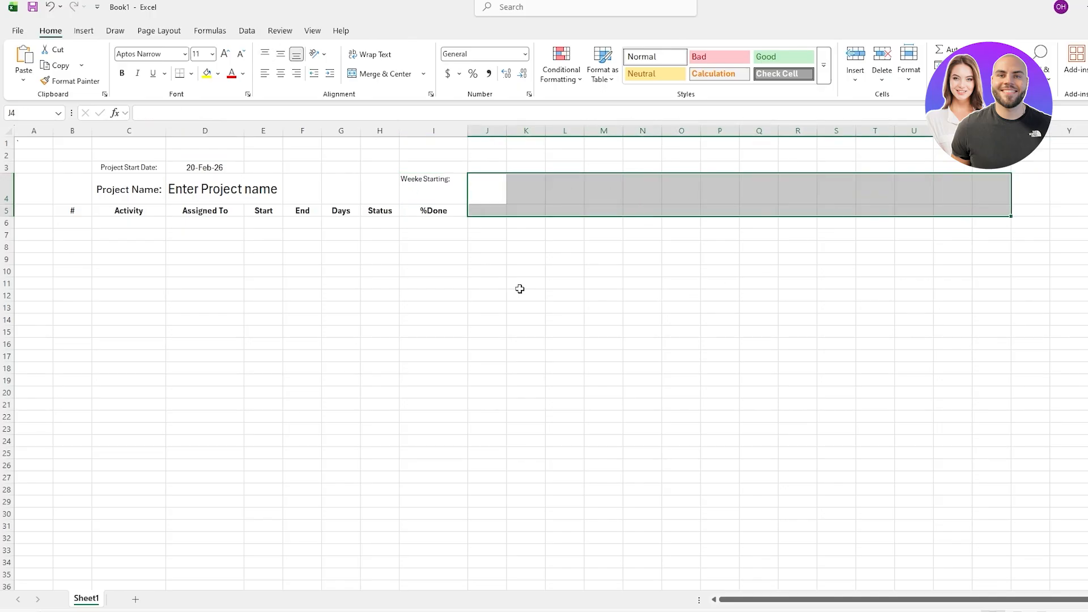
Narrow column J to a thin spacer between the %Done column and the timeline
{"action": "left_click", "coordinate": [502, 190]}
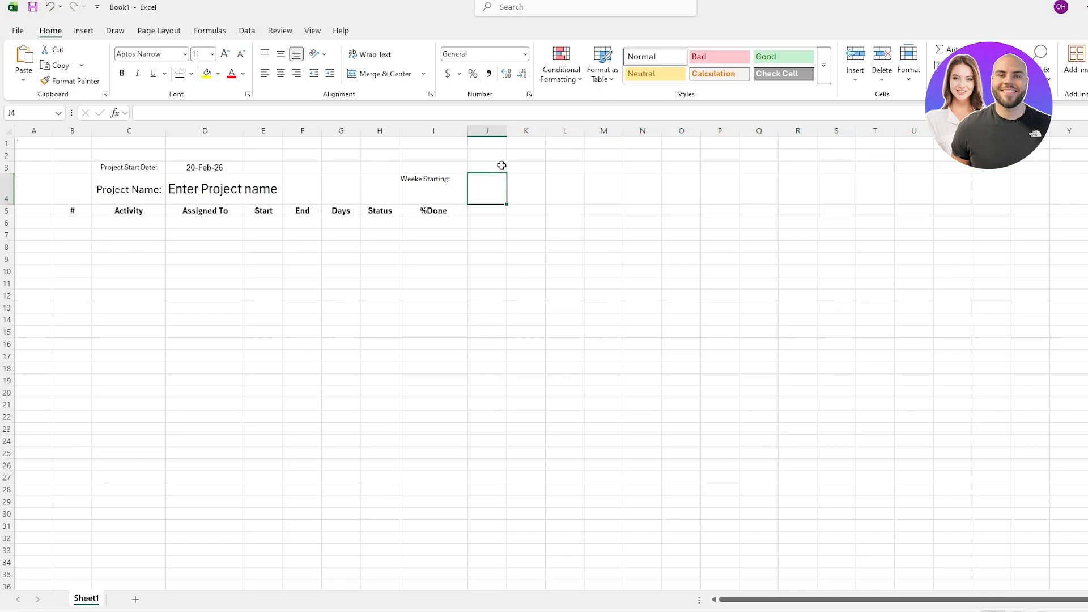
{"action": "left_click_drag", "start_coordinate": [507, 133], "coordinate": [479, 140]}
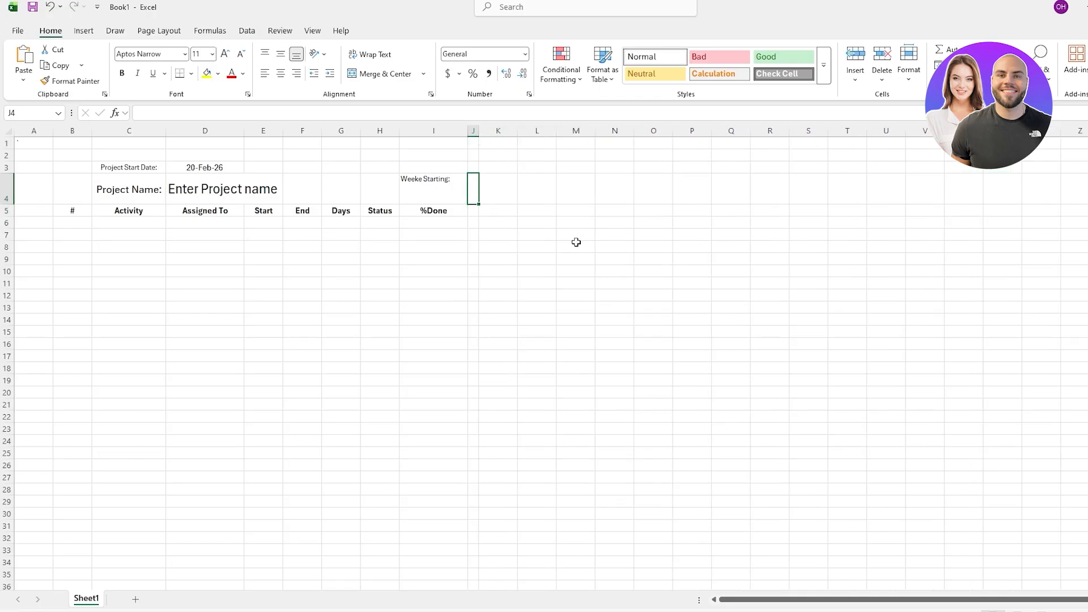
Try to enter an IF formula in K4 that derives the first week's start date from the project start date in D3
{"action": "left_click", "coordinate": [494, 197]}
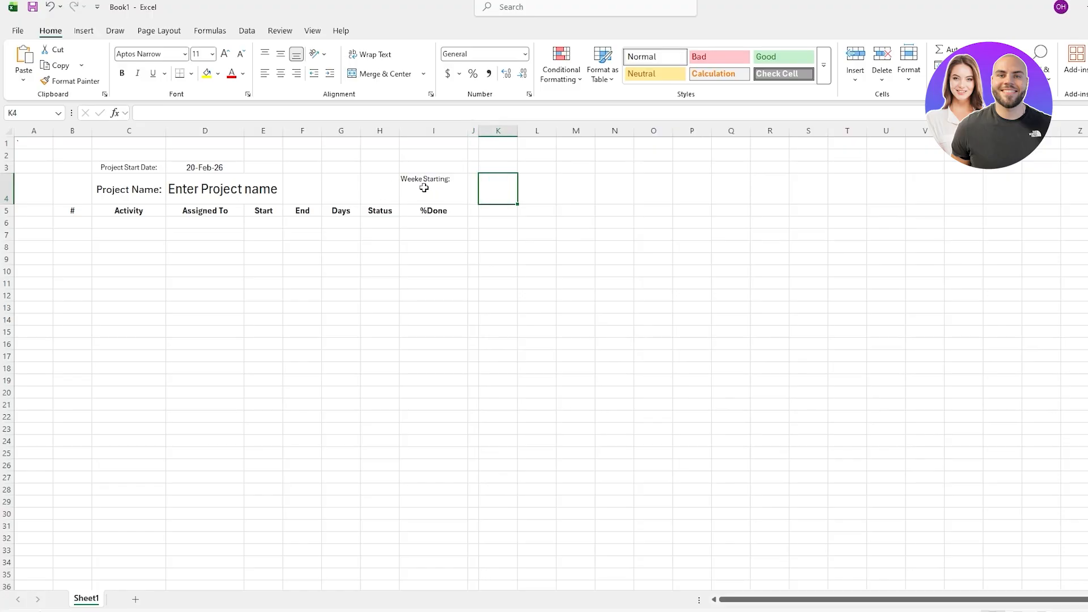
{"action": "double_click", "coordinate": [503, 196]}
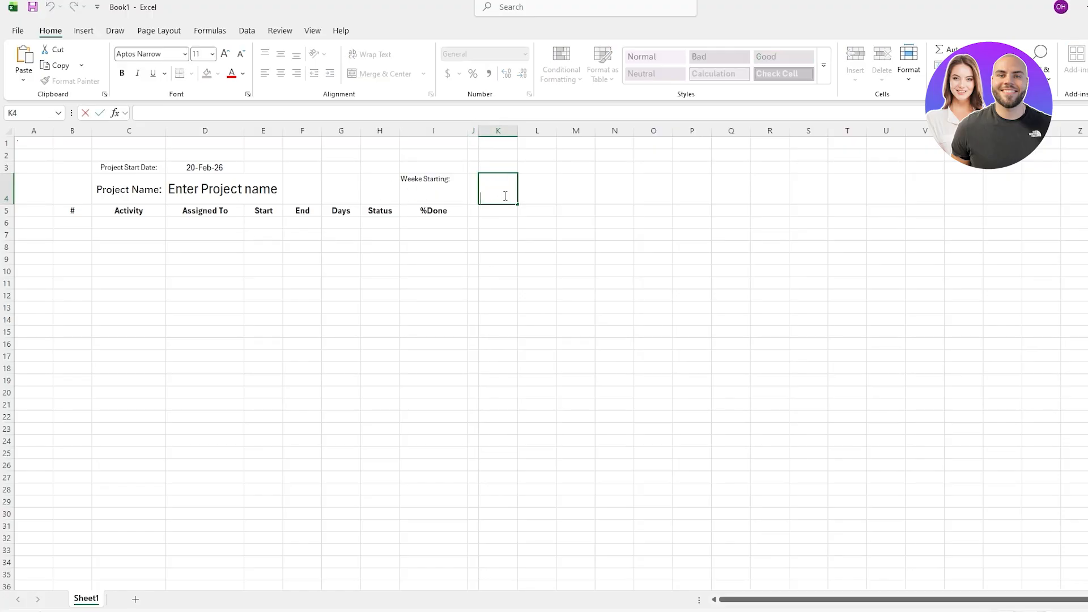
{"action": "type", "text": "+"}
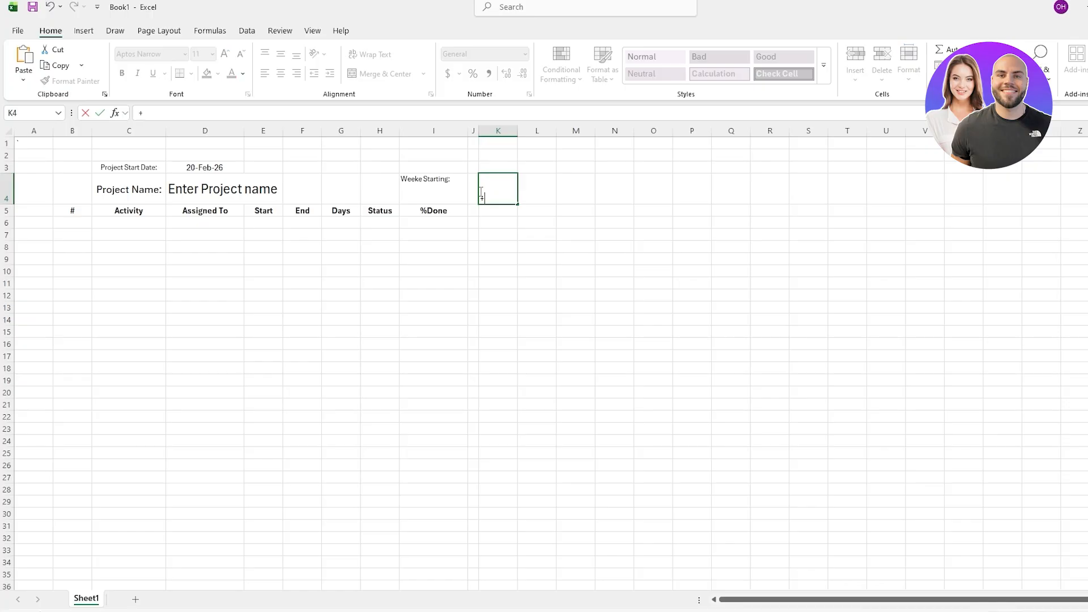
{"action": "left_click", "coordinate": [204, 115]}
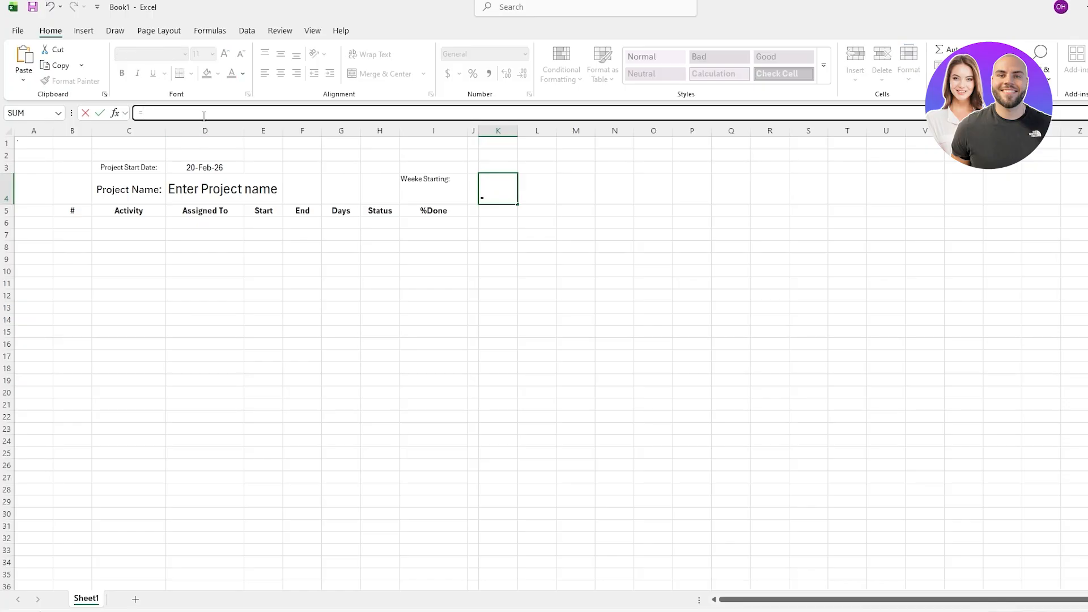
{"action": "type", "text": "=IF( MONTH(D3 - WEEKDAY( (D3), 2) + 1) < MONTH(D3), (D3 - 28 - DAY(D3) - WEEKDAY((D3 - DAY(D3) + 7), 2) + 1), (D3 - DAY(D3) + 7), 2) + 1)"}
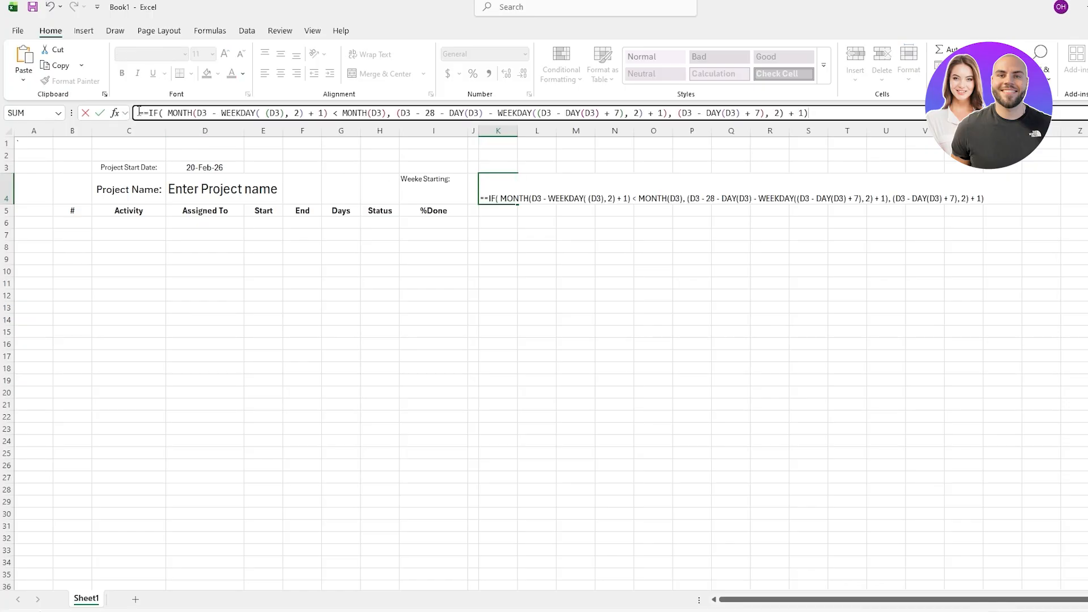
{"action": "key", "text": "BackSpace"}
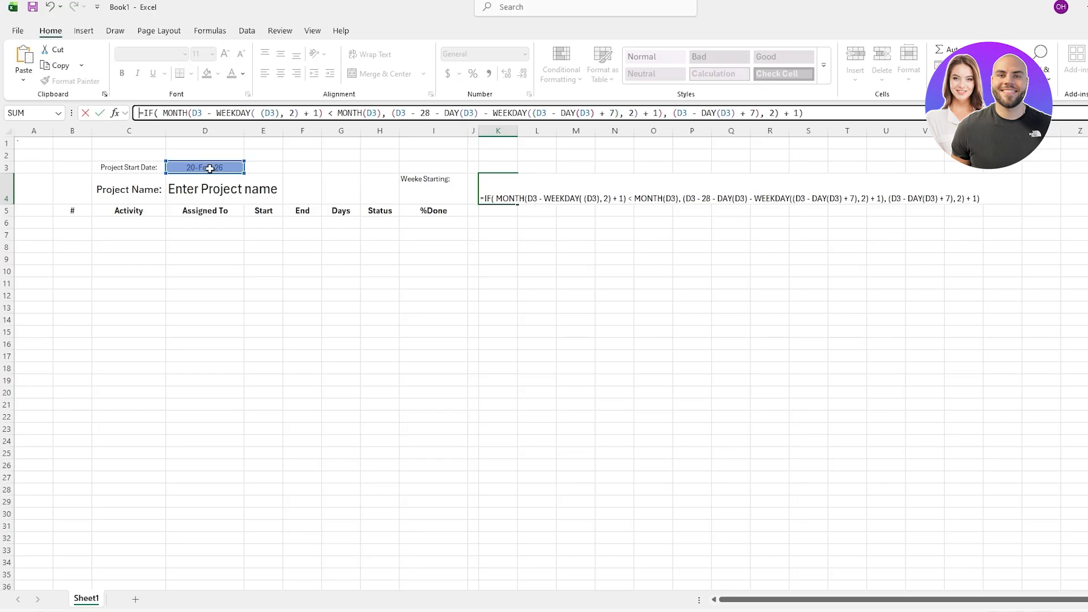
{"action": "key", "text": "Return"}
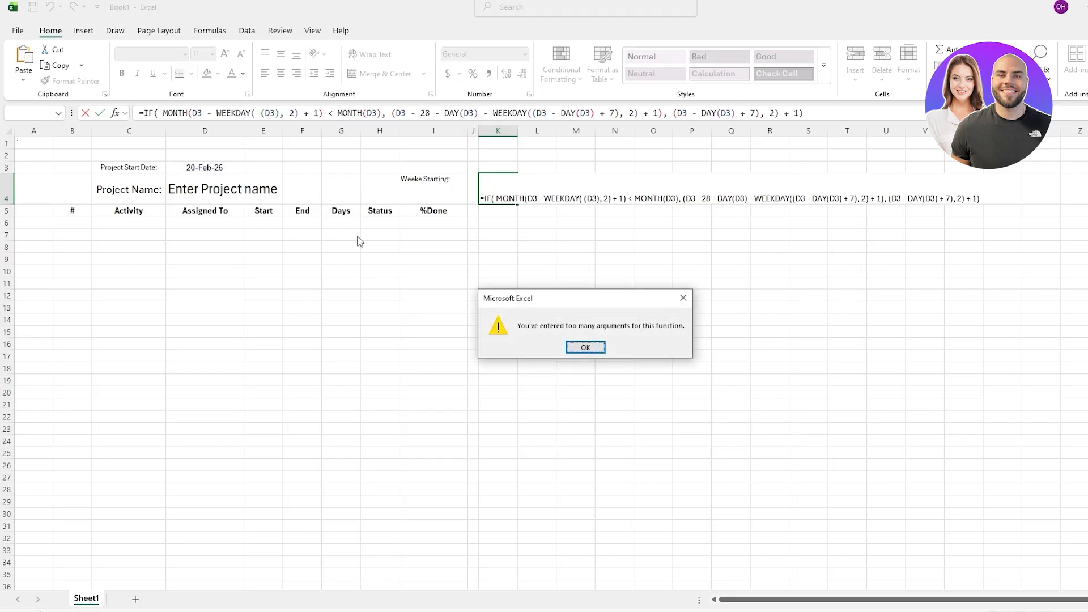
{"action": "left_click", "coordinate": [585, 348]}
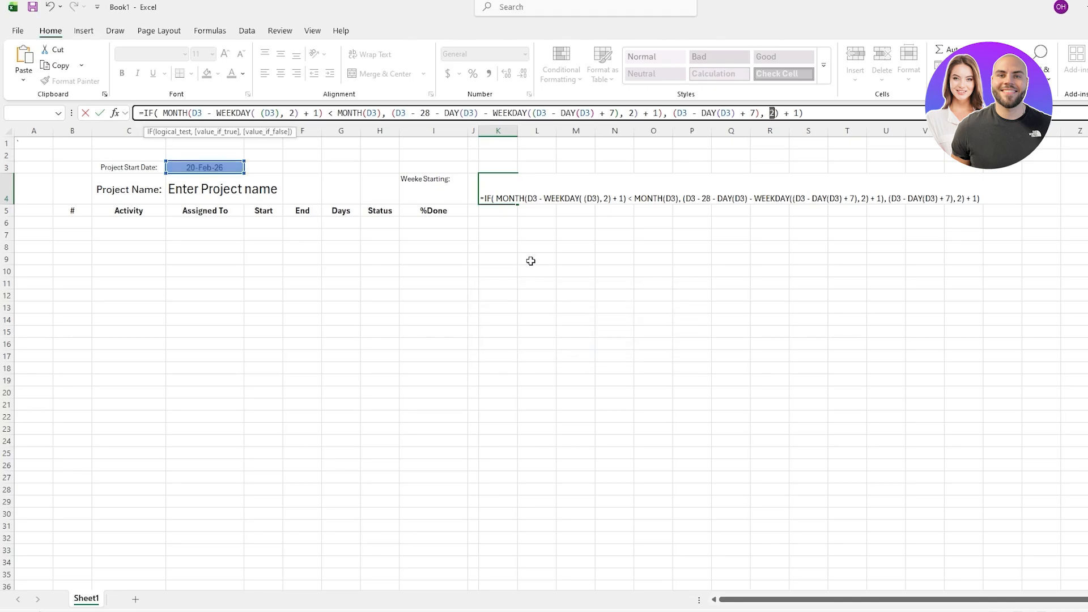
{"action": "key", "text": "Return"}
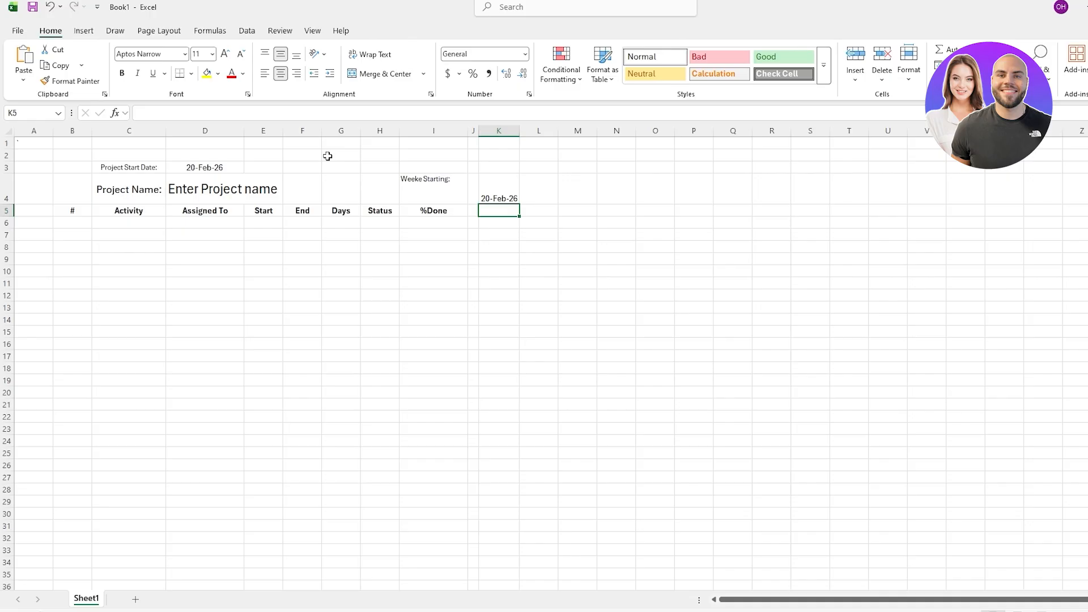
Replace K4 with an IF formula using MONTH, WEEKDAY and DAY of D3, ending in D3 - DAY(D3) + 7, and check the system calendar
{"action": "left_click", "coordinate": [496, 188]}
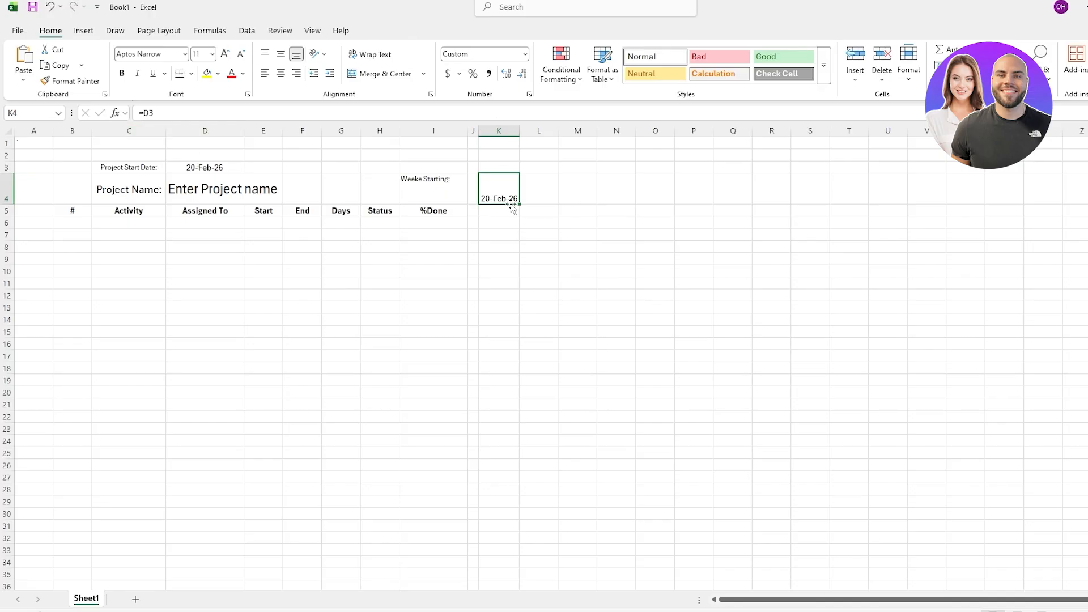
{"action": "type", "text": "=IF(MONTH(D3 - WEEKDAY(D3, 2) + 1) < MONTH(D3), D3 - 28 - DAY(D3) - WEEKDAY(D3 - DAY(D3) + 7, 2) + 1, D3 - DAY(D3) + 7)"}
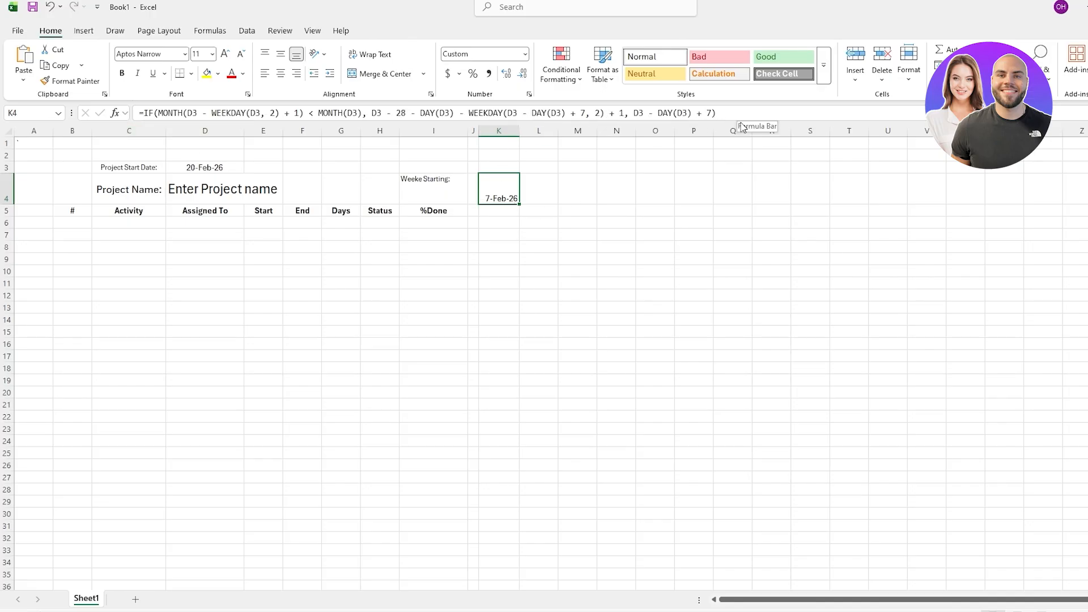
{"action": "left_click", "coordinate": [550, 197]}
{"action": "left_click", "coordinate": [512, 197]}
{"action": "left_click", "coordinate": [1081, 609]}
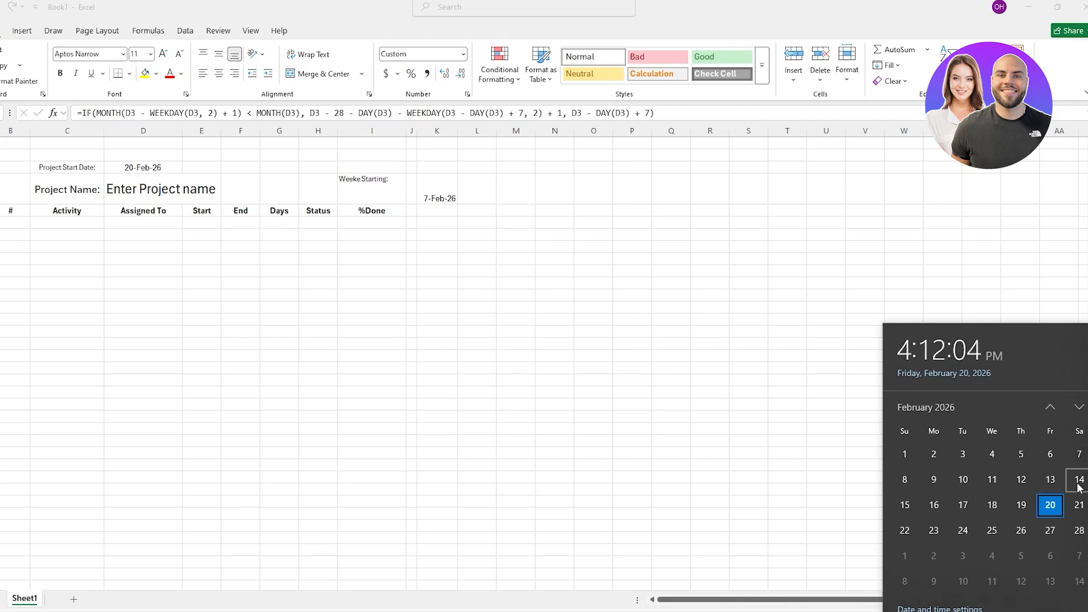
Enter the formula =K4+7 in L4 to calculate the following week's start date
{"action": "left_click", "coordinate": [477, 184]}
{"action": "left_click", "coordinate": [475, 193]}
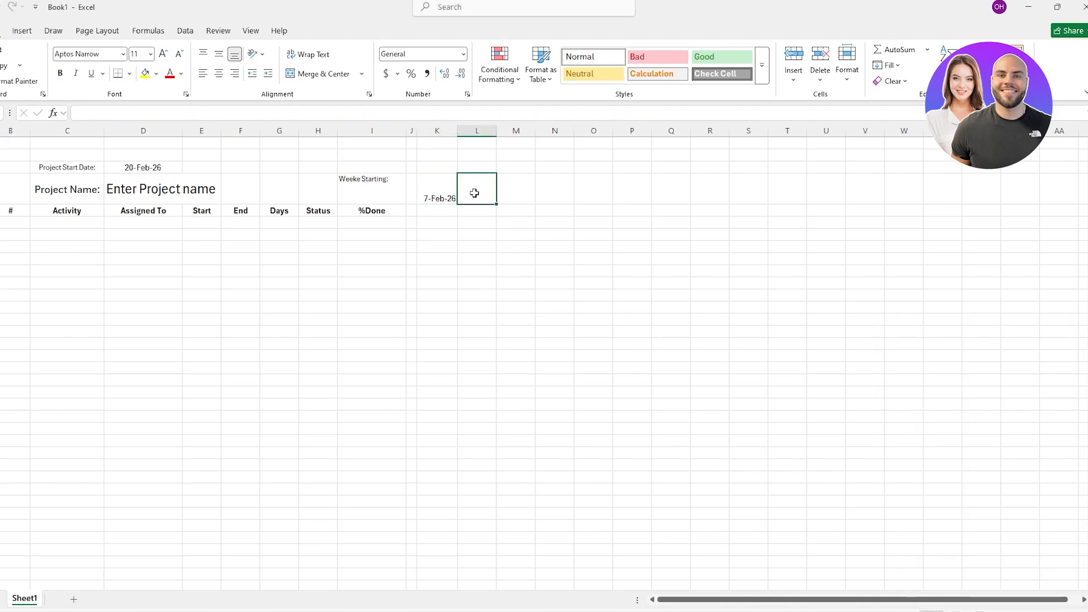
{"action": "type", "text": "="}
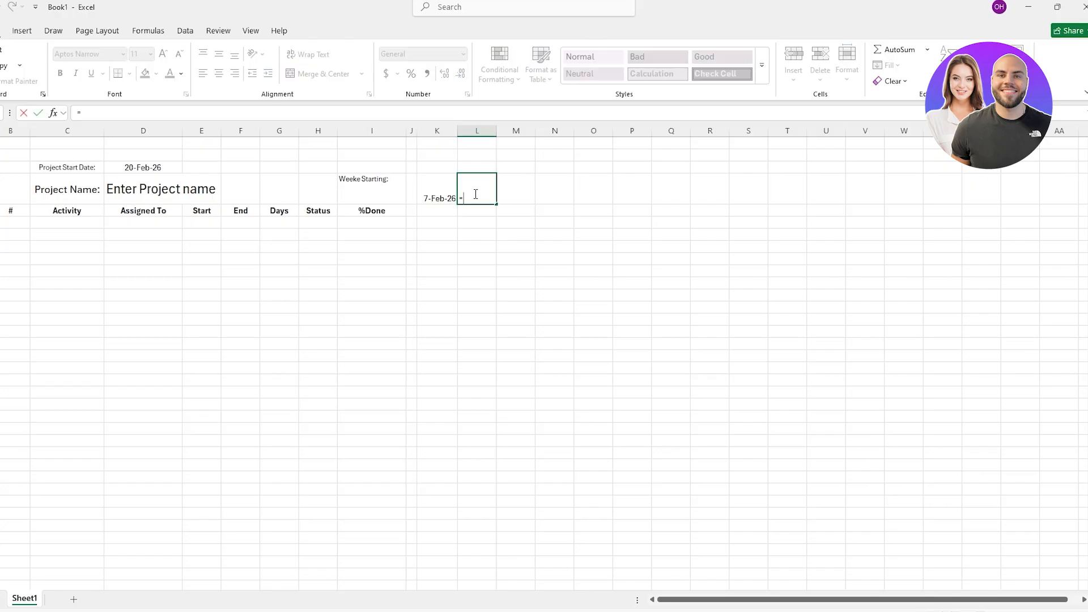
{"action": "left_click", "coordinate": [444, 195]}
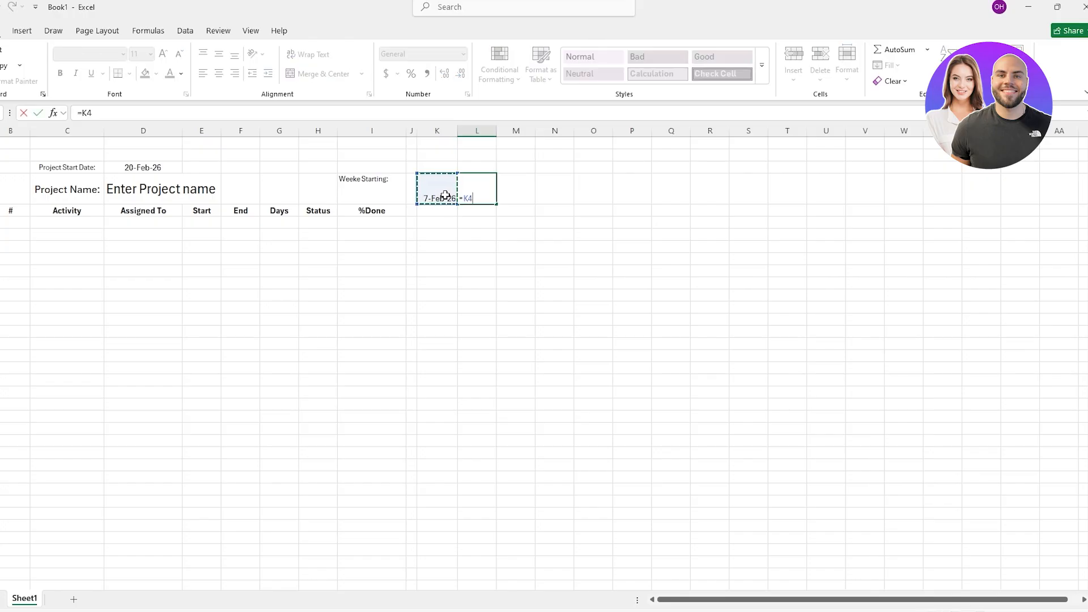
{"action": "type", "text": "+7"}
{"action": "key", "text": "Return"}
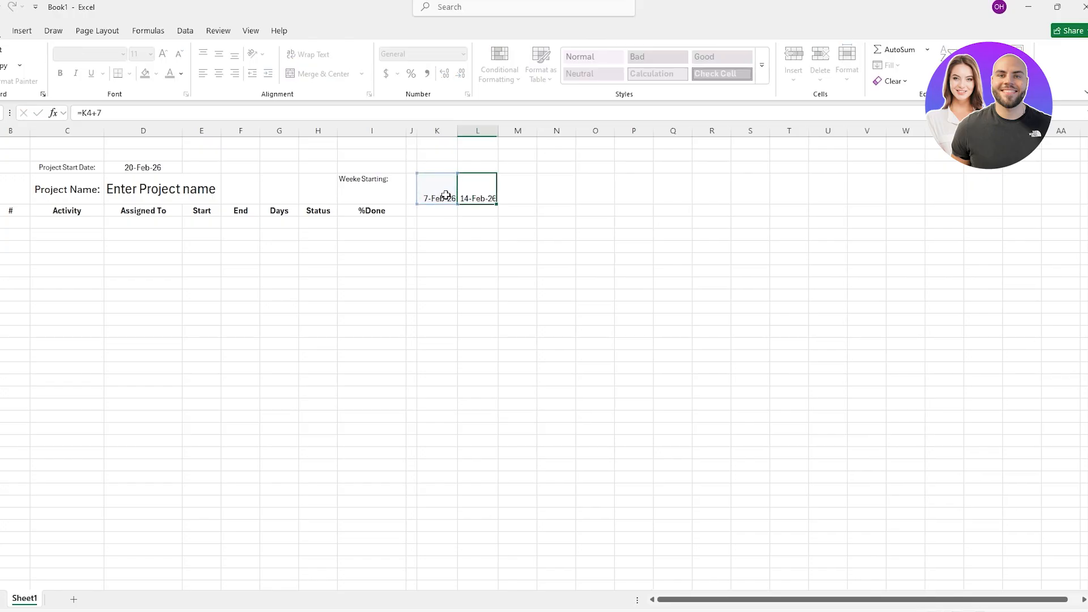
Fill the weekly date formula from L4 across row 4 through T4
{"action": "left_click", "coordinate": [489, 191]}
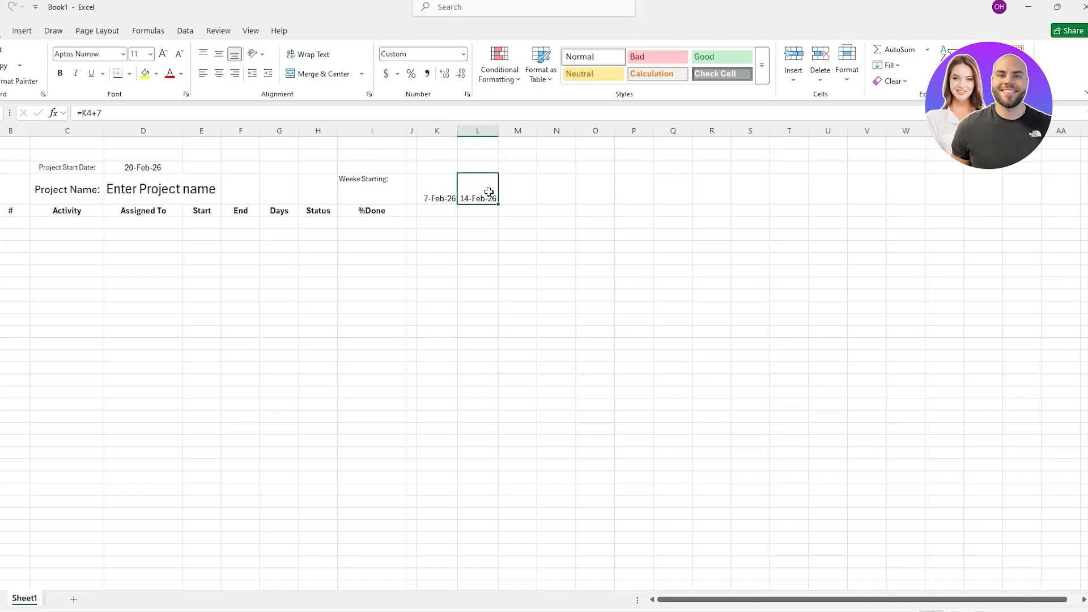
{"action": "left_click_drag", "start_coordinate": [501, 202], "coordinate": [1081, 202]}
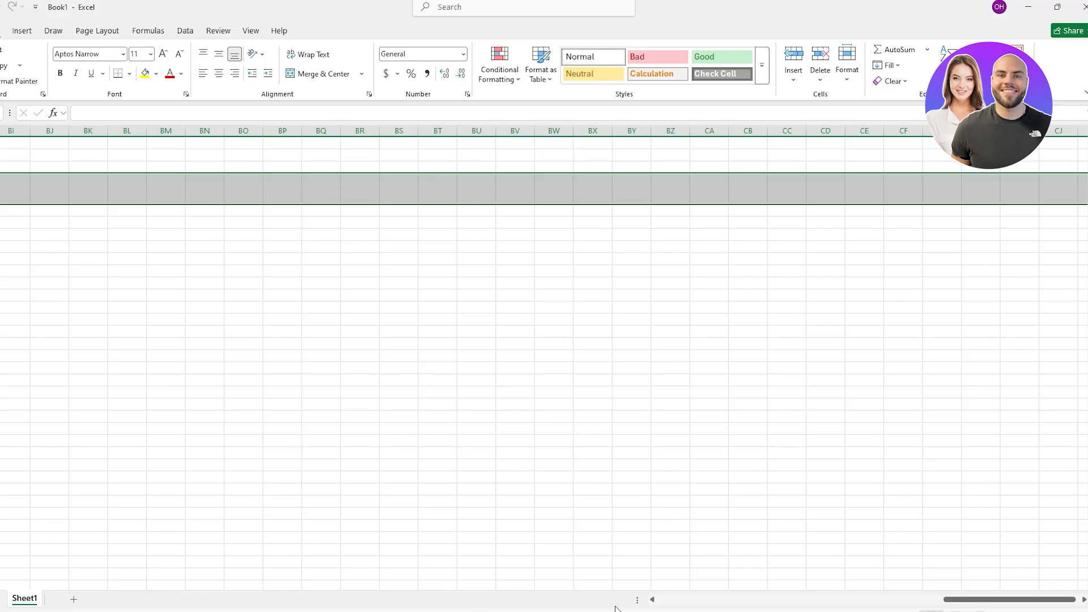
{"action": "left_click", "coordinate": [634, 267]}
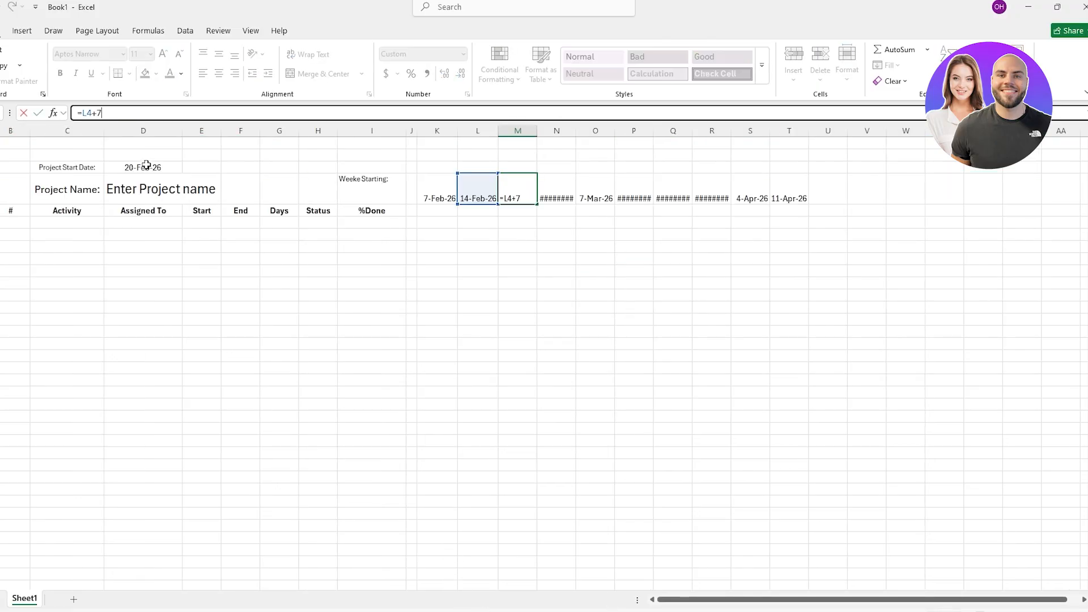
Re-enter =L4+7 in M4 and =M4+7 in N4 so both columns widen to fit their dates
{"action": "left_click", "coordinate": [93, 115]}
{"action": "left_click", "coordinate": [476, 199]}
{"action": "left_click", "coordinate": [528, 198]}
{"action": "key", "text": "BackSpace"}
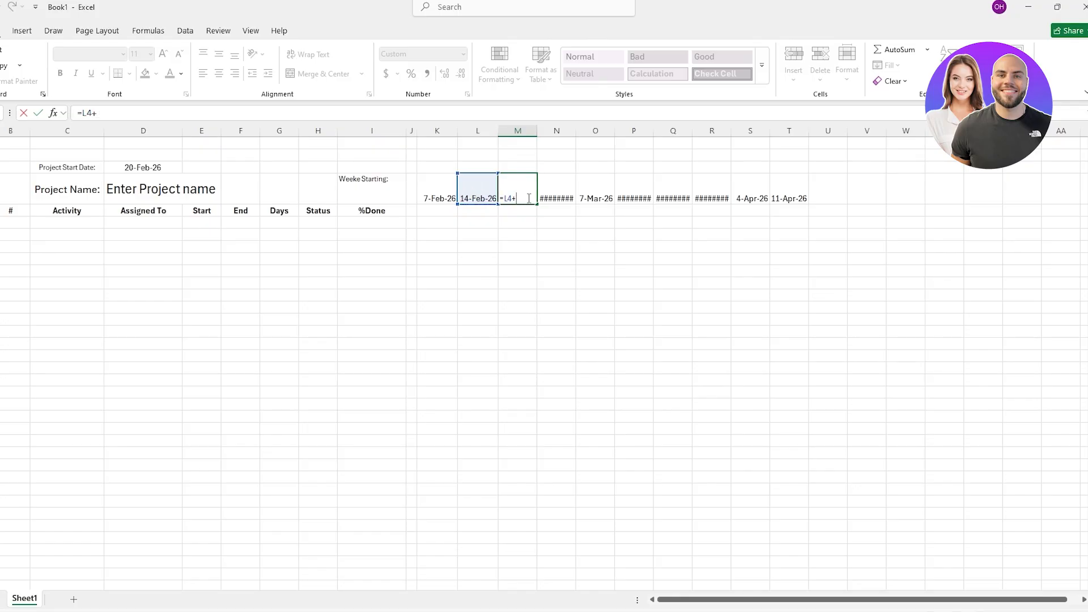
{"action": "type", "text": "7"}
{"action": "key", "text": "Tab"}
{"action": "double_click", "coordinate": [565, 199]}
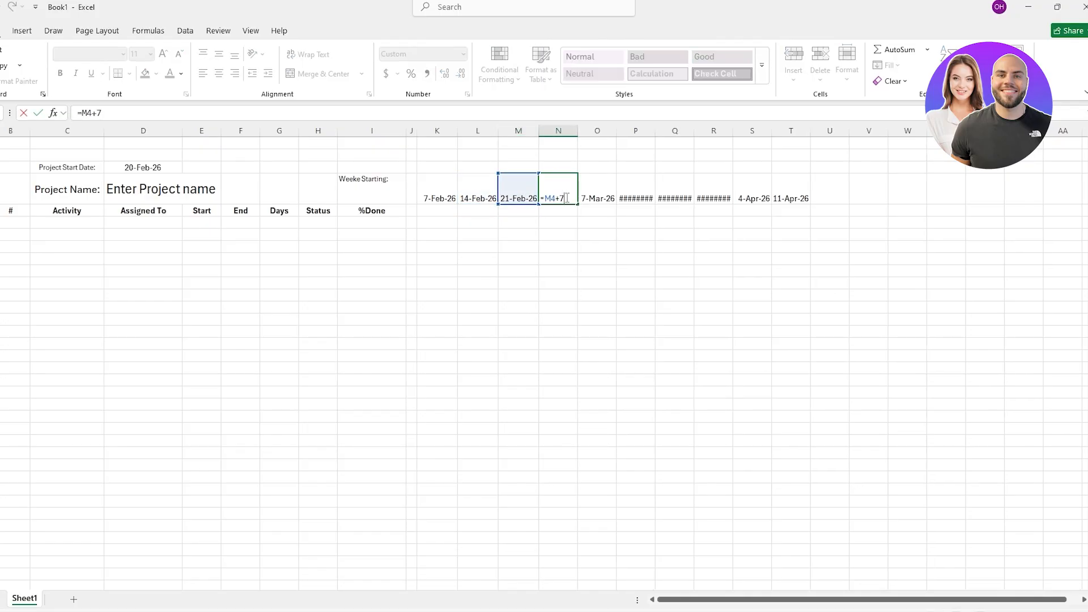
{"action": "key", "text": "Return"}
Re-enter the weekly formulas in P4, Q4 and R4 (=O4+7, =P4+7, =Q4+7) so their columns widen to fit the dates
{"action": "left_click", "coordinate": [644, 200]}
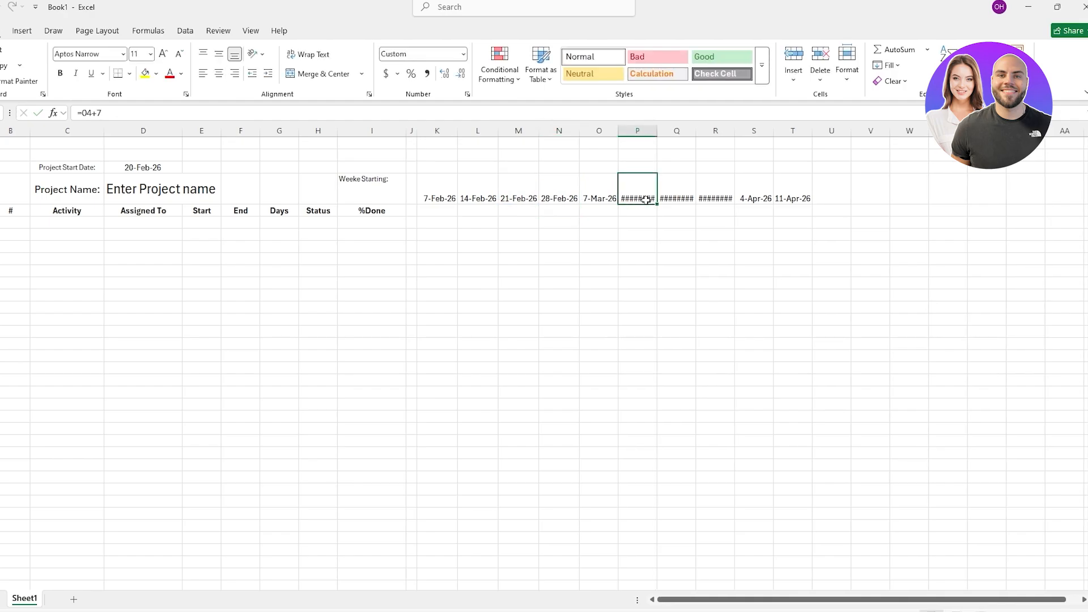
{"action": "double_click", "coordinate": [646, 199]}
{"action": "key", "text": "Return"}
{"action": "left_click", "coordinate": [688, 188]}
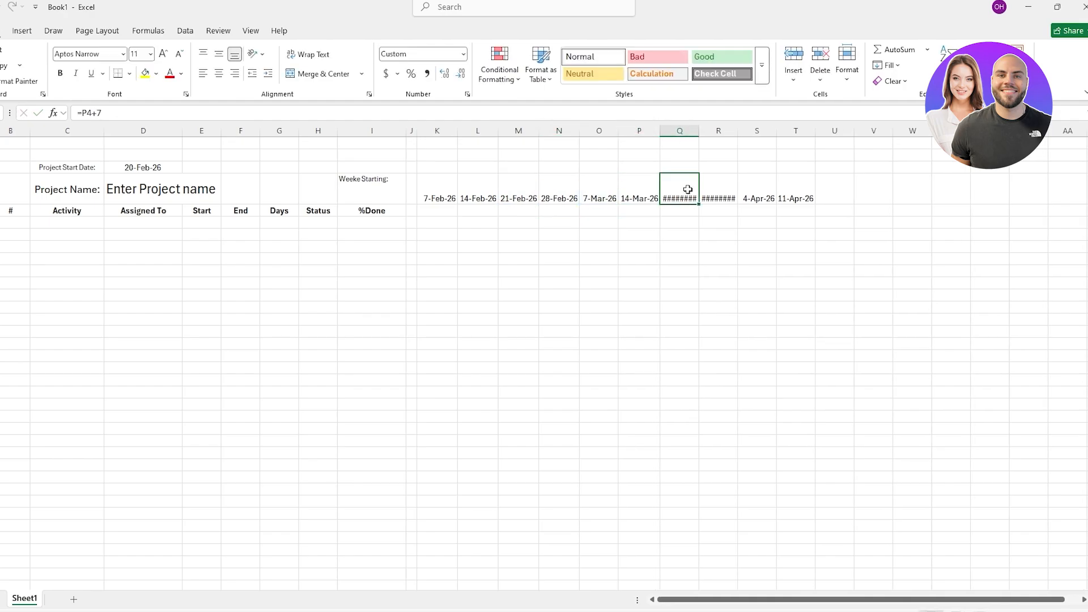
{"action": "double_click", "coordinate": [689, 190]}
{"action": "key", "text": "Return"}
{"action": "left_click", "coordinate": [743, 190]}
{"action": "double_click", "coordinate": [729, 188]}
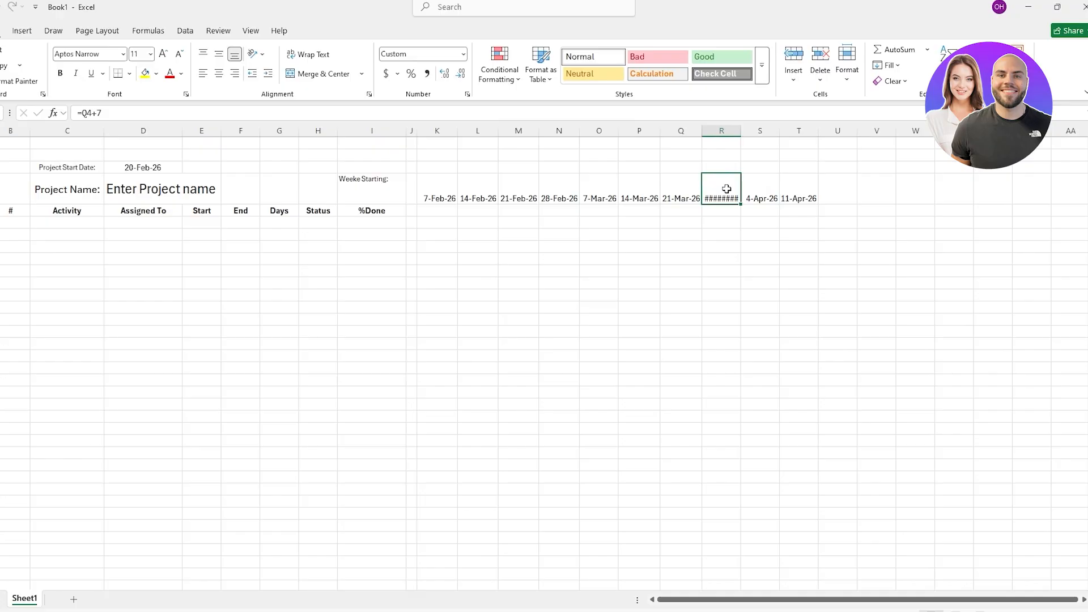
{"action": "key", "text": "Return"}
Fill the weekly date formulas from L4:T4 across row 4 through AZ4
{"action": "left_click_drag", "start_coordinate": [472, 192], "coordinate": [816, 193]}
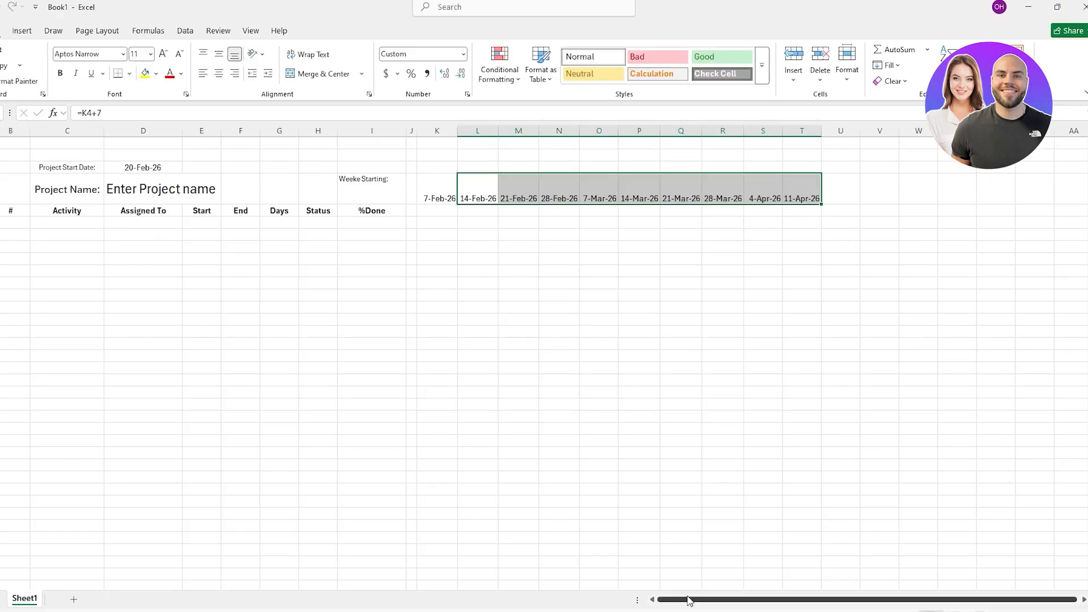
{"action": "left_click_drag", "start_coordinate": [687, 601], "coordinate": [687, 602]}
{"action": "left_click_drag", "start_coordinate": [578, 599], "coordinate": [834, 593]}
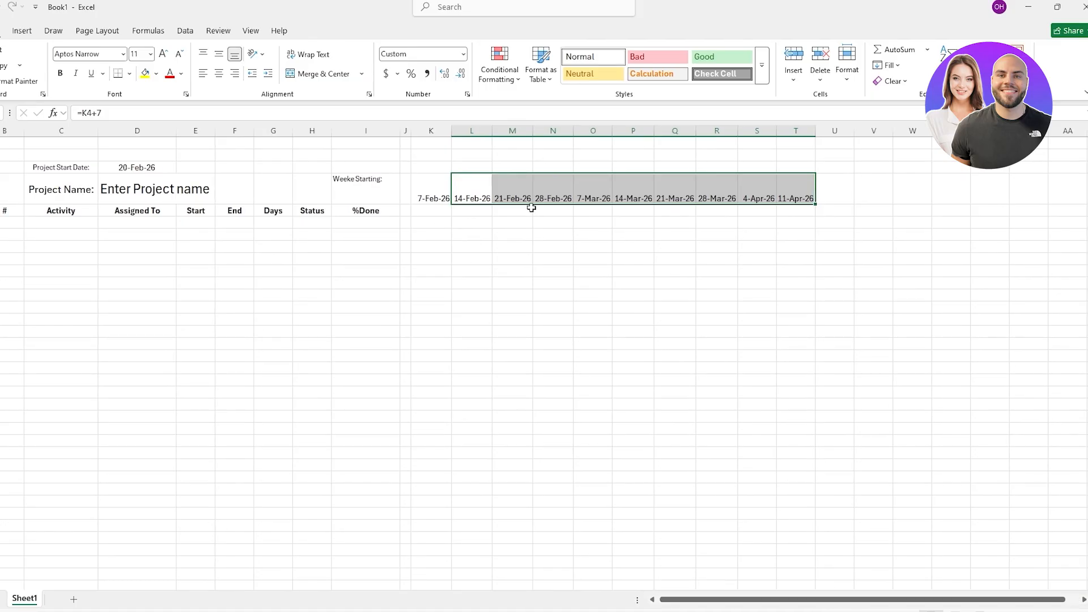
{"action": "left_click_drag", "start_coordinate": [817, 204], "coordinate": [1080, 203]}
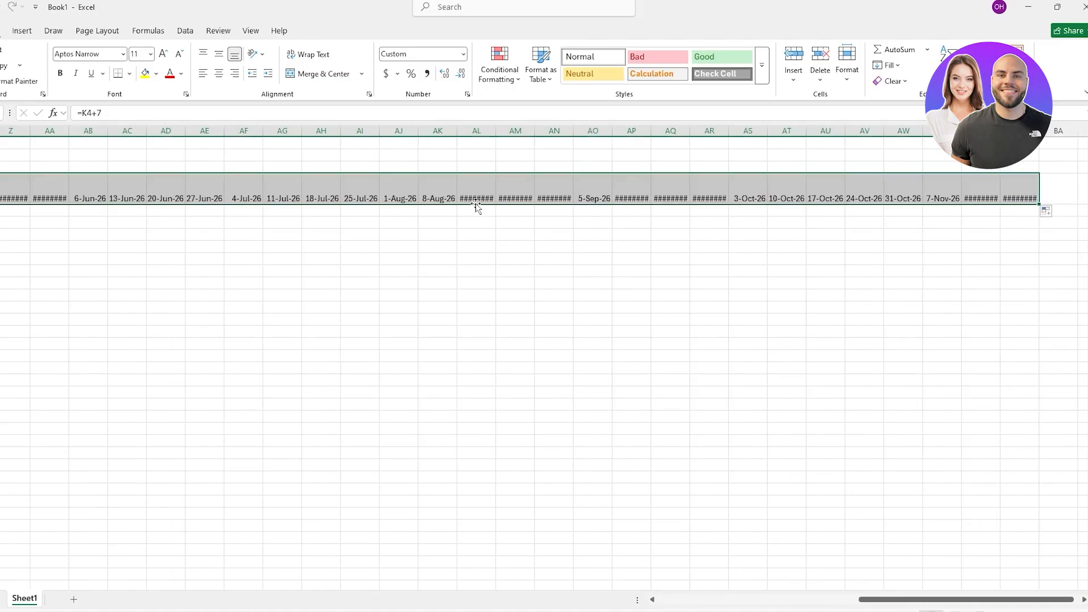
Re-enter the weekly formulas in AL4, AM4 and AN4 so their columns widen to fit the dates
{"action": "double_click", "coordinate": [479, 198]}
{"action": "key", "text": "Return"}
{"action": "double_click", "coordinate": [511, 195]}
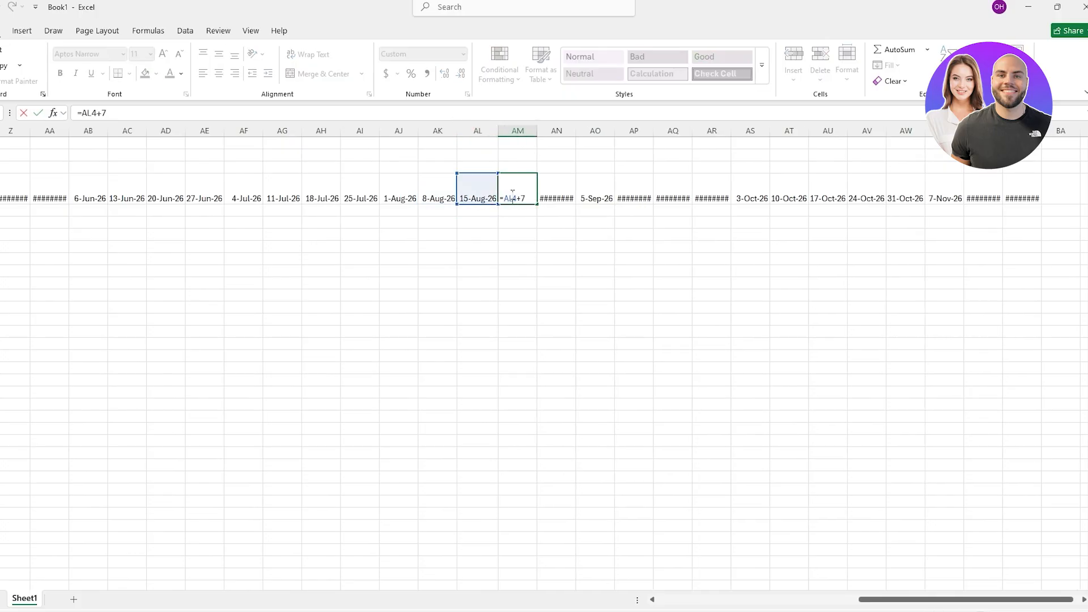
{"action": "key", "text": "Return"}
{"action": "double_click", "coordinate": [542, 192]}
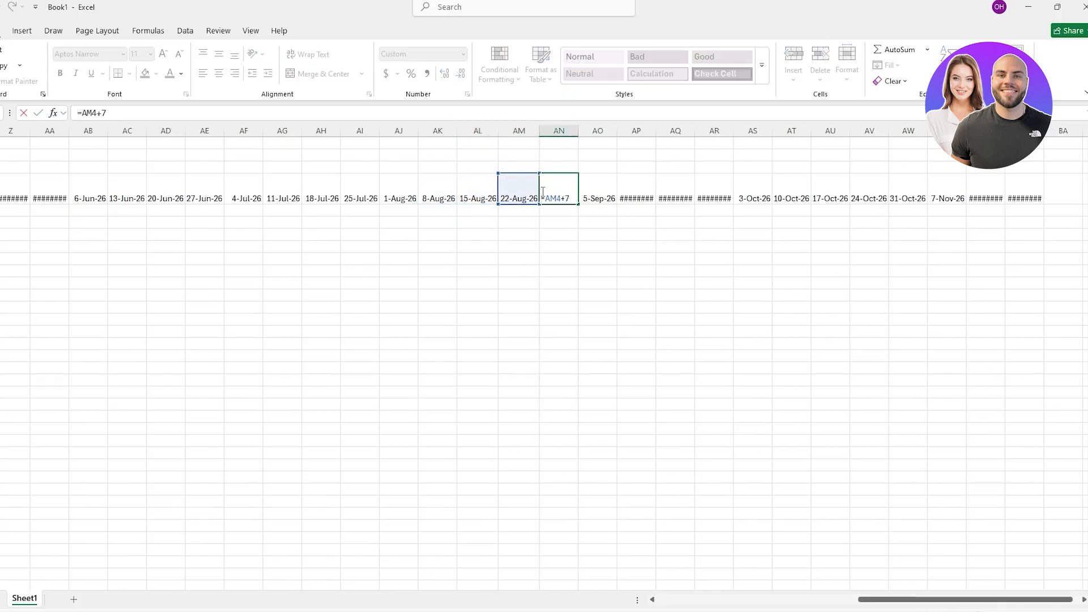
{"action": "key", "text": "Return"}
Re-enter the weekly formulas in Y4, Z4 and AA4 so their columns widen to fit the dates
{"action": "left_click", "coordinate": [0, 196]}
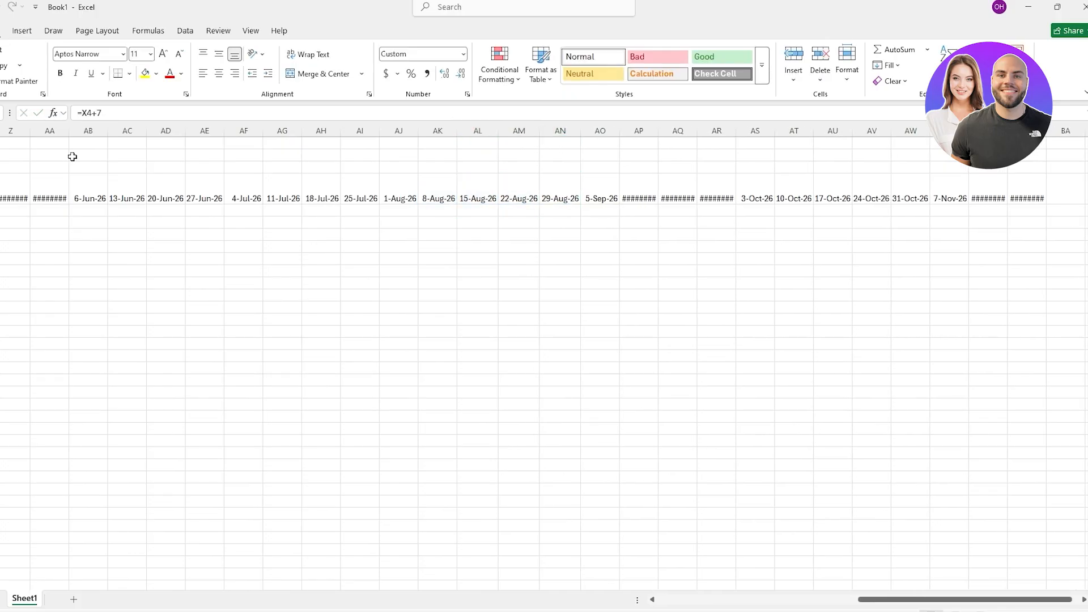
{"action": "left_click", "coordinate": [116, 115]}
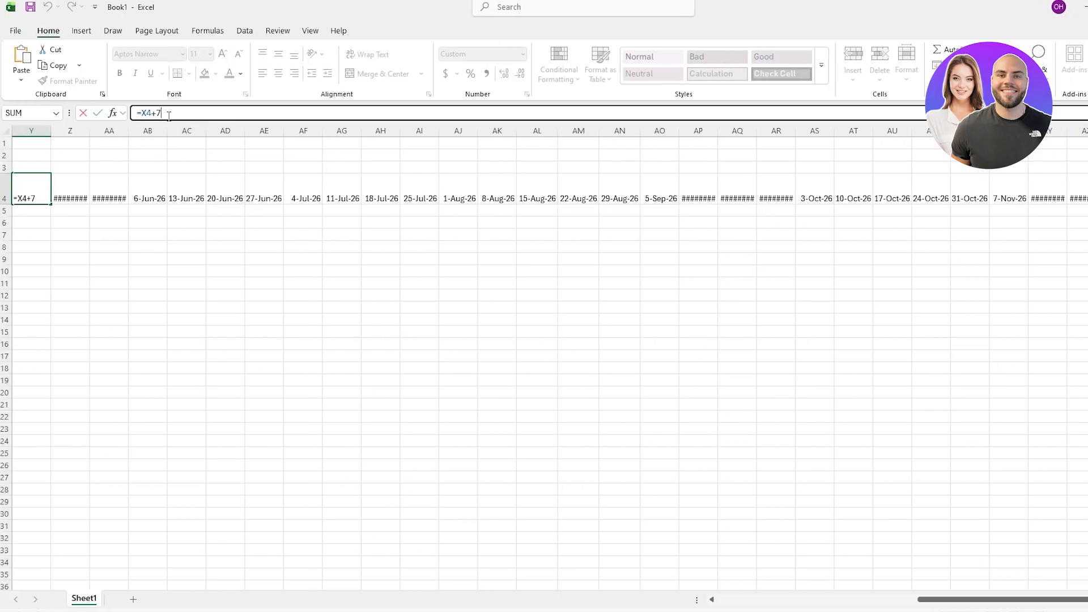
{"action": "key", "text": "Return"}
{"action": "double_click", "coordinate": [68, 192]}
{"action": "key", "text": "Return"}
{"action": "double_click", "coordinate": [121, 194]}
{"action": "key", "text": "Return"}
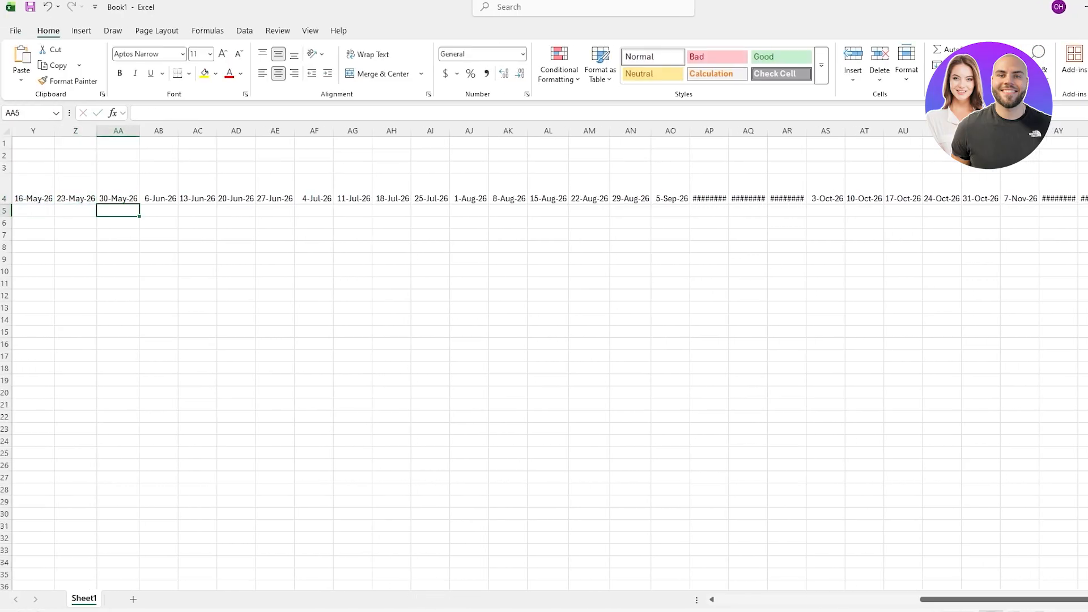
Widen columns K, L and M at the beginning of the weekly timeline
{"action": "left_click_drag", "start_coordinate": [986, 599], "coordinate": [780, 603]}
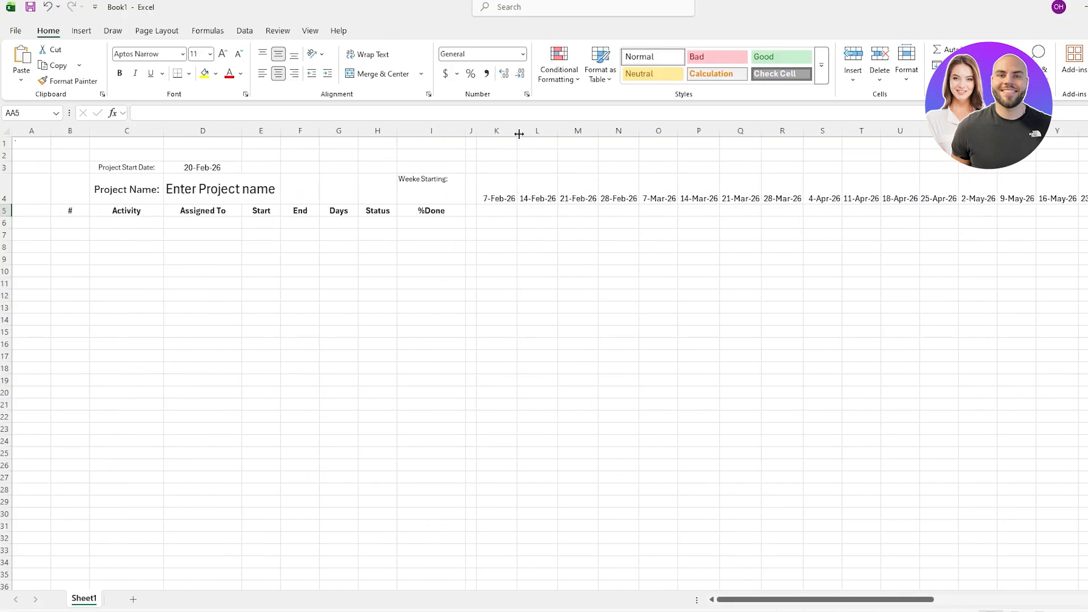
{"action": "left_click_drag", "start_coordinate": [519, 134], "coordinate": [533, 134]}
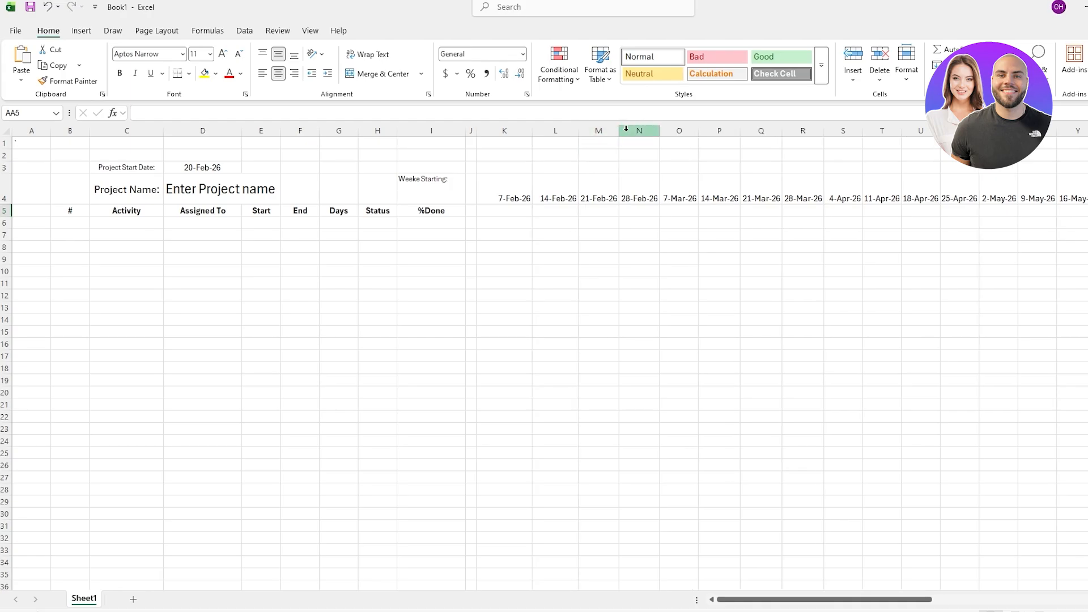
{"action": "left_click_drag", "start_coordinate": [619, 129], "coordinate": [627, 130]}
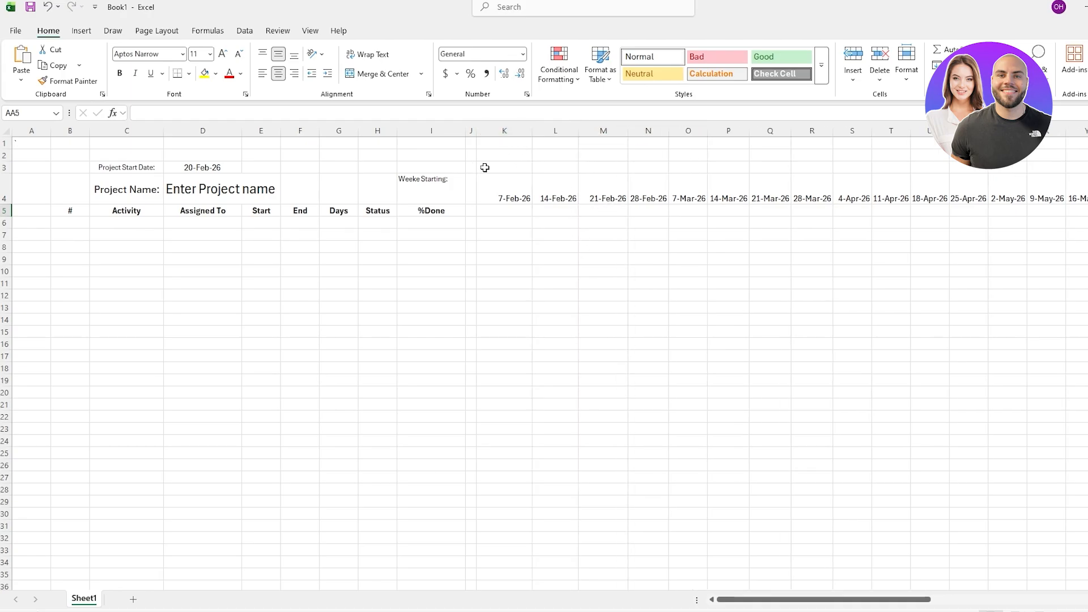
Examine which weekly dates in row 4 belong to each month, checking the system calendar for the week layout
{"action": "left_click_drag", "start_coordinate": [485, 167], "coordinate": [682, 168]}
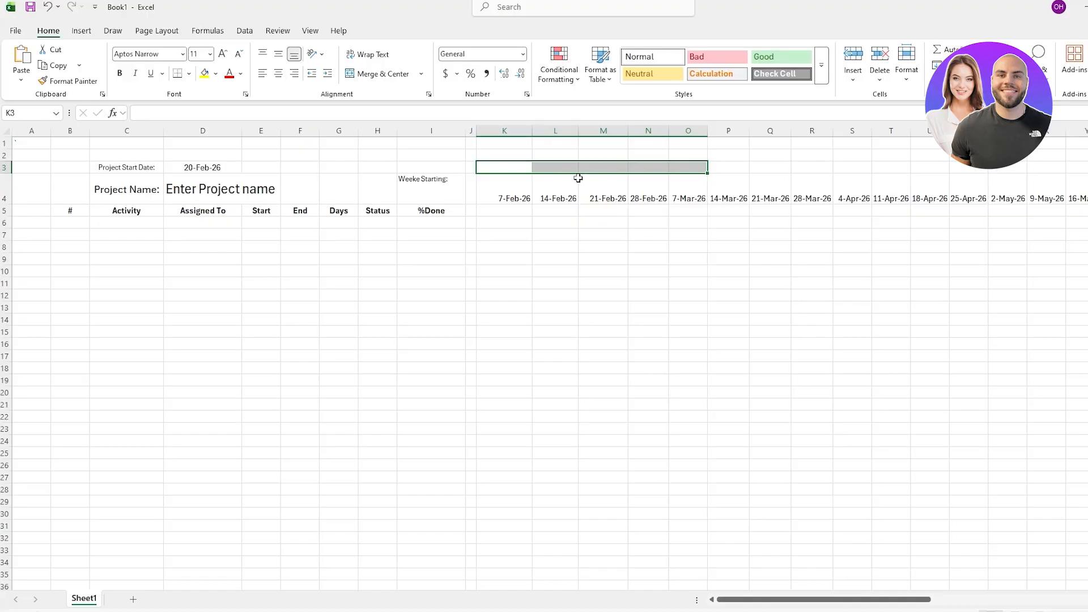
{"action": "left_click", "coordinate": [581, 213]}
{"action": "left_click_drag", "start_coordinate": [501, 168], "coordinate": [963, 165]}
{"action": "left_click", "coordinate": [699, 167]}
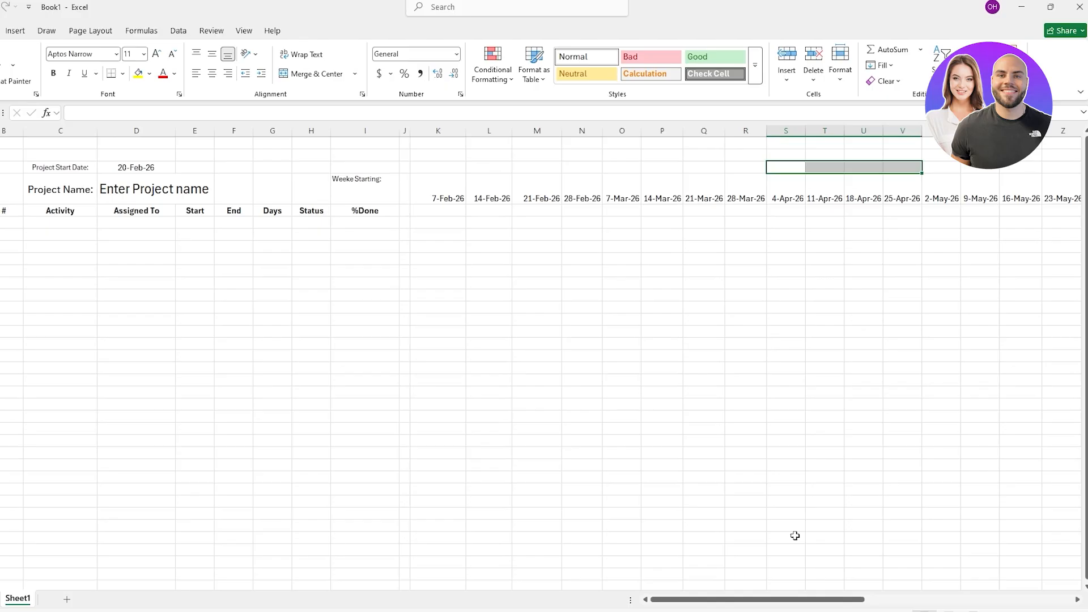
{"action": "left_click_drag", "start_coordinate": [759, 606], "coordinate": [818, 603]}
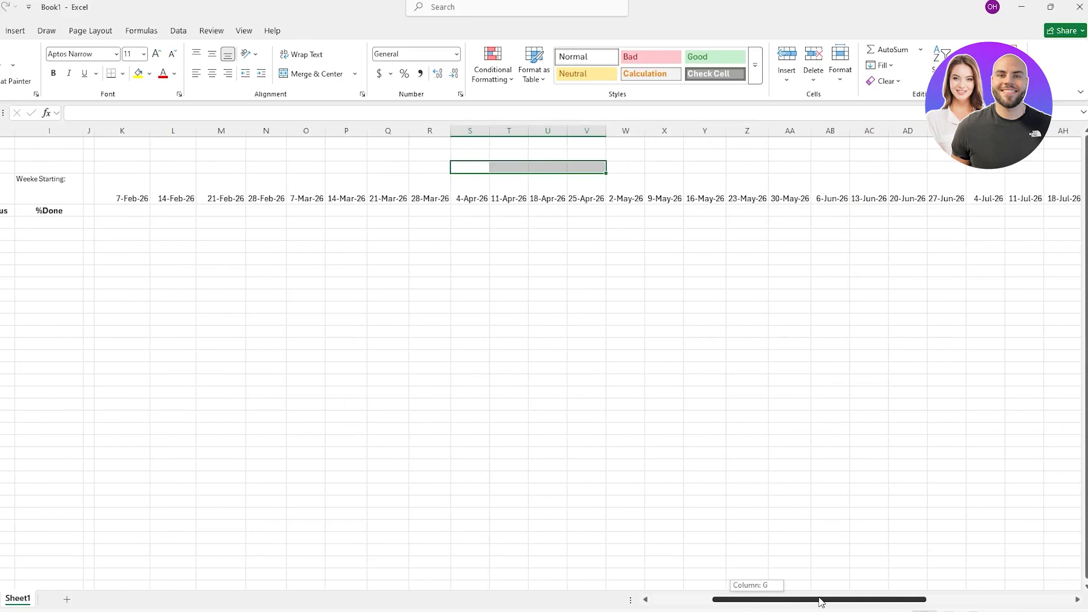
{"action": "left_click", "coordinate": [634, 154]}
{"action": "left_click", "coordinate": [619, 164]}
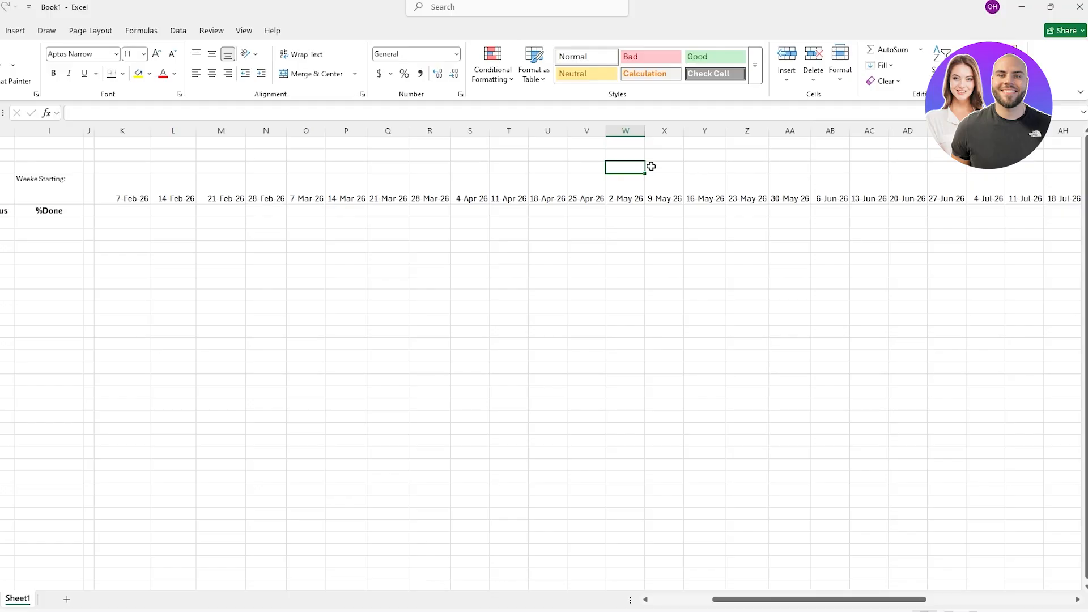
{"action": "left_click_drag", "start_coordinate": [628, 166], "coordinate": [776, 169]}
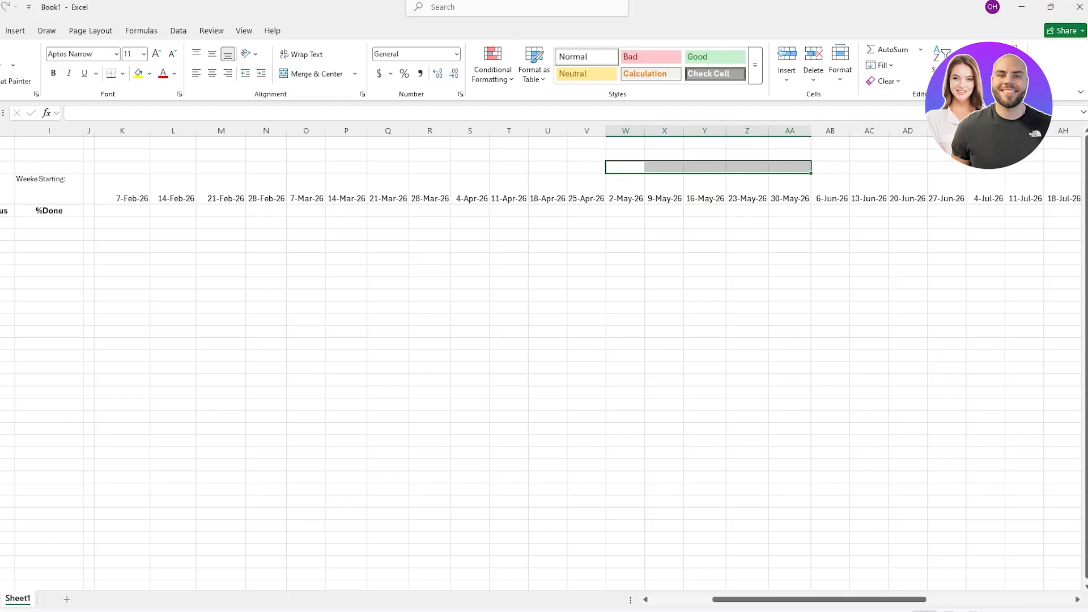
{"action": "left_click", "coordinate": [1043, 611]}
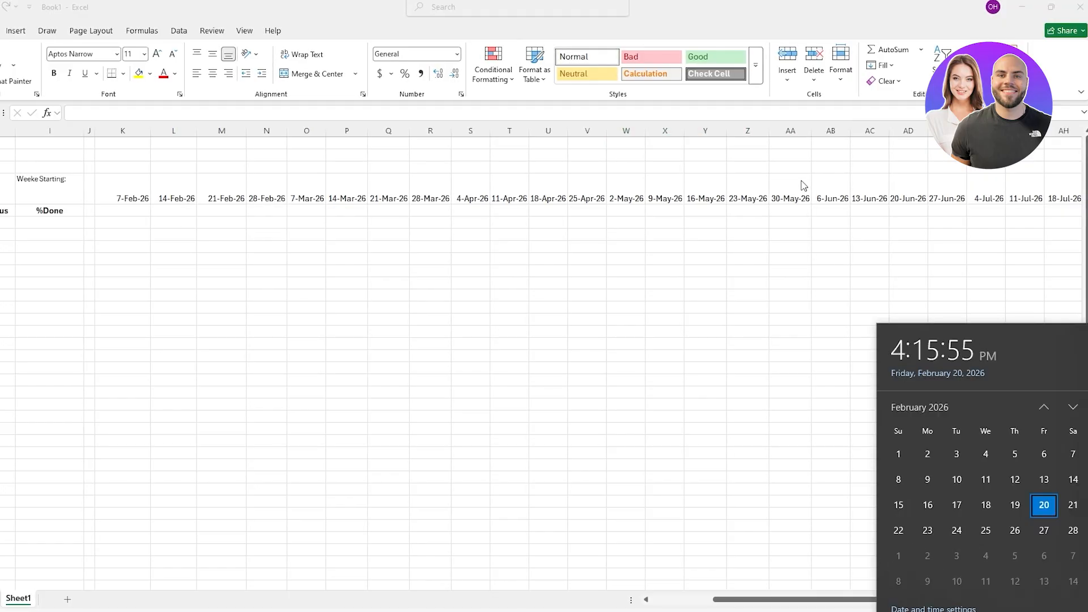
{"action": "left_click", "coordinate": [816, 189]}
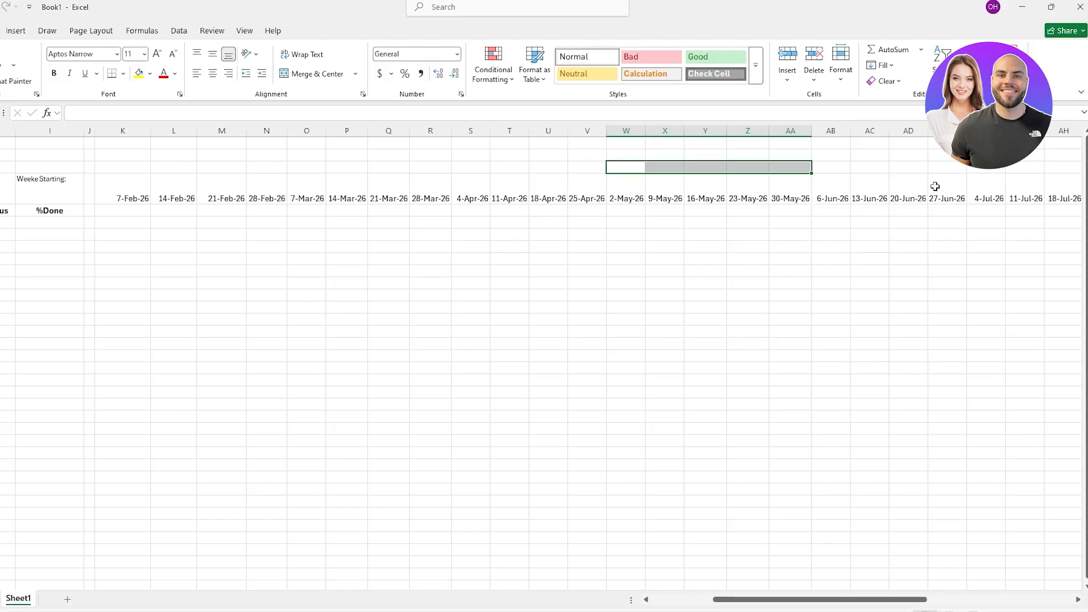
{"action": "left_click_drag", "start_coordinate": [982, 169], "coordinate": [831, 170]}
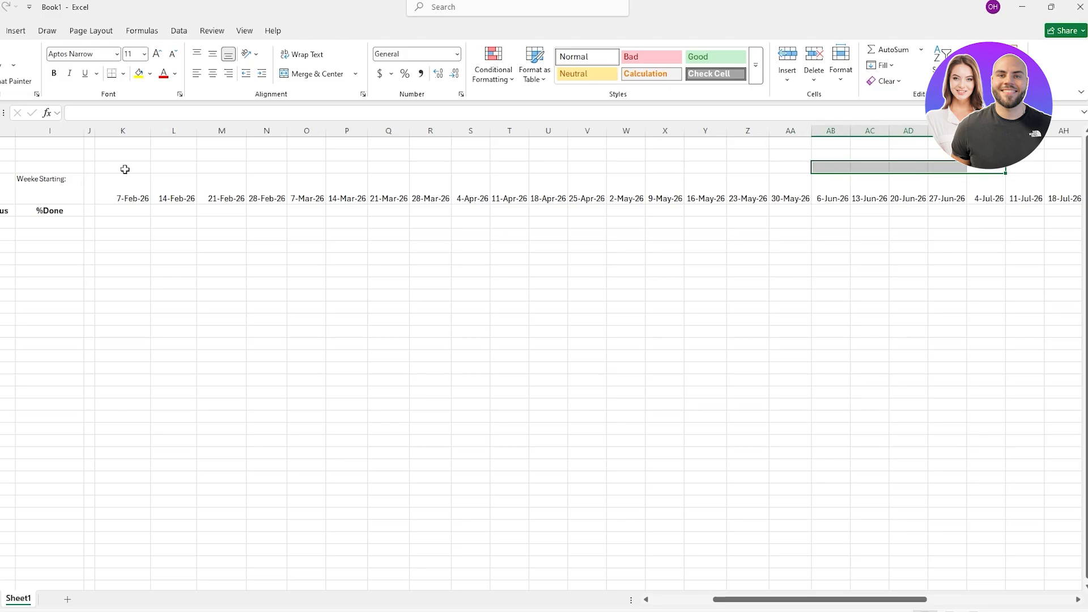
Merge and center K3:N3 above the February dates and O3:R3 above the March dates
{"action": "left_click_drag", "start_coordinate": [124, 169], "coordinate": [256, 164]}
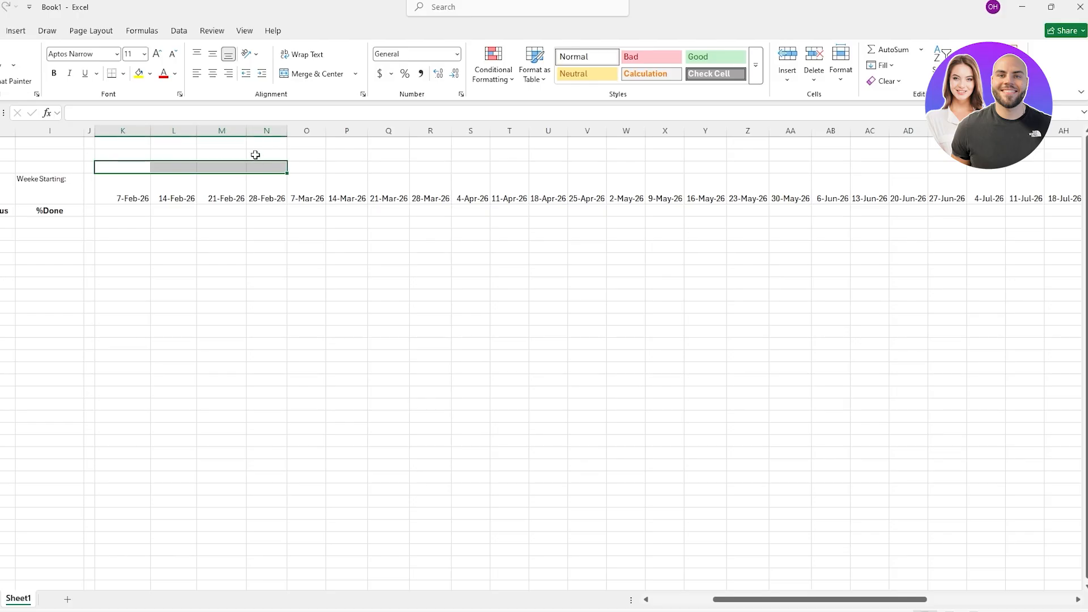
{"action": "left_click", "coordinate": [317, 74]}
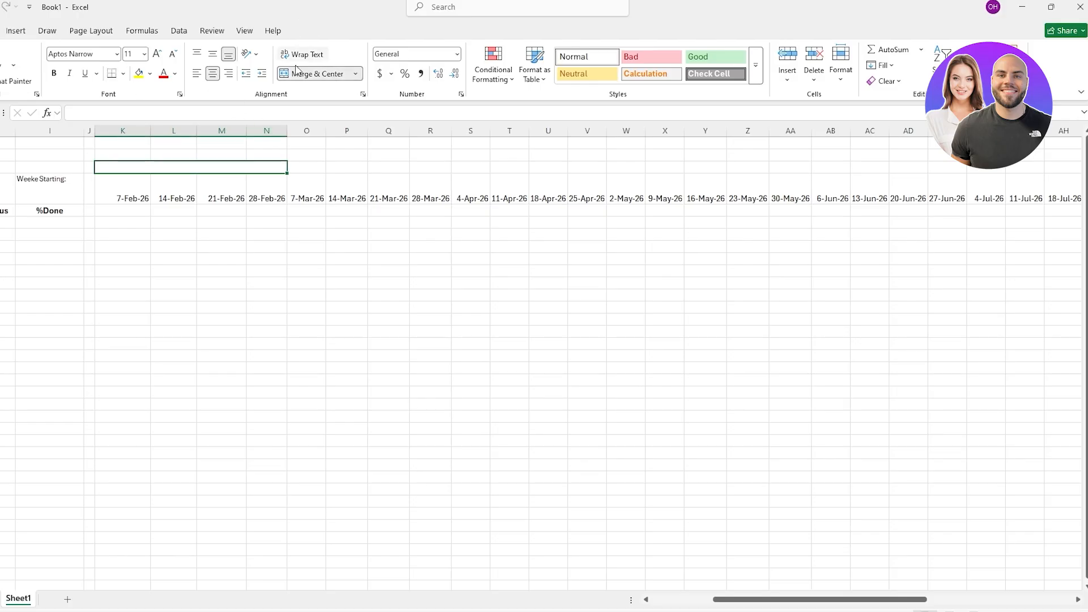
{"action": "left_click_drag", "start_coordinate": [309, 169], "coordinate": [436, 169]}
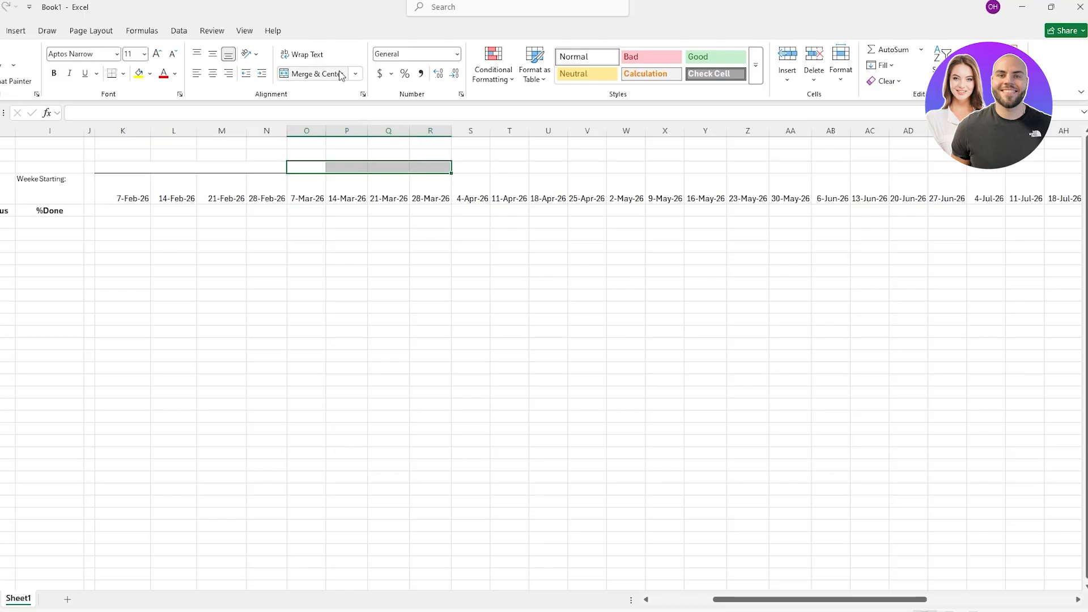
{"action": "left_click", "coordinate": [316, 74]}
Merge and center S3:V3 above the April dates and W3:AA3 above the May dates
{"action": "left_click_drag", "start_coordinate": [631, 172], "coordinate": [586, 168]}
{"action": "left_click", "coordinate": [491, 168]}
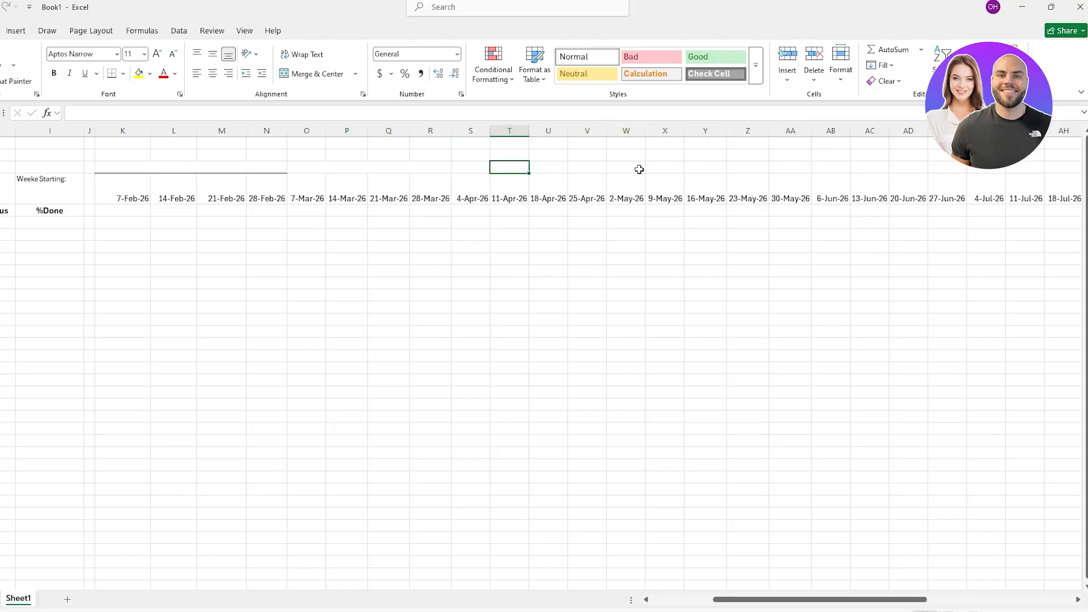
{"action": "left_click", "coordinate": [250, 166]}
{"action": "left_click_drag", "start_coordinate": [468, 167], "coordinate": [568, 168]}
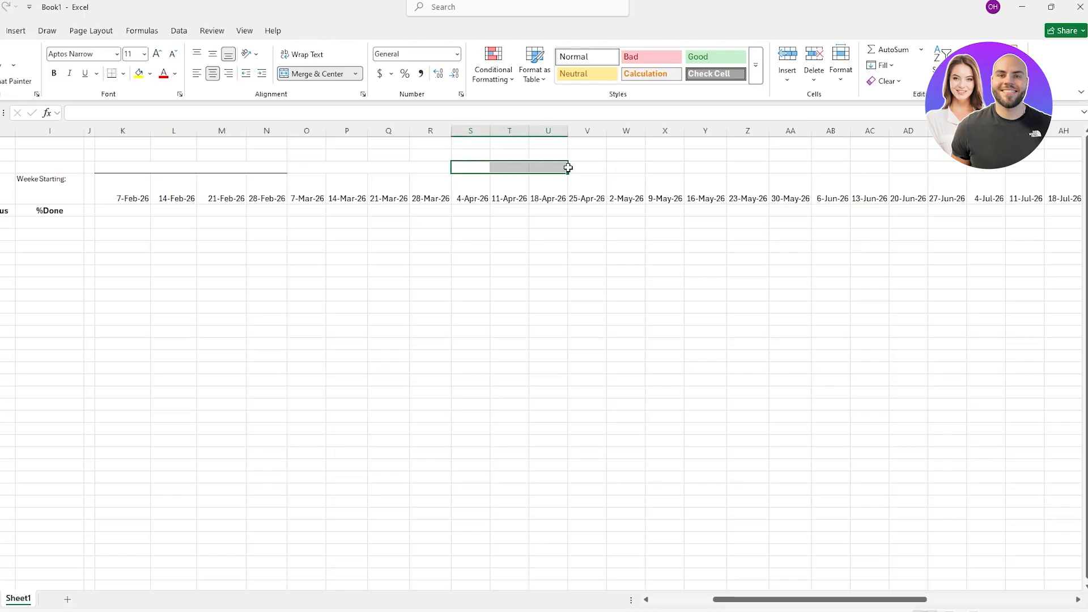
{"action": "left_click_drag", "start_coordinate": [568, 168], "coordinate": [586, 167]}
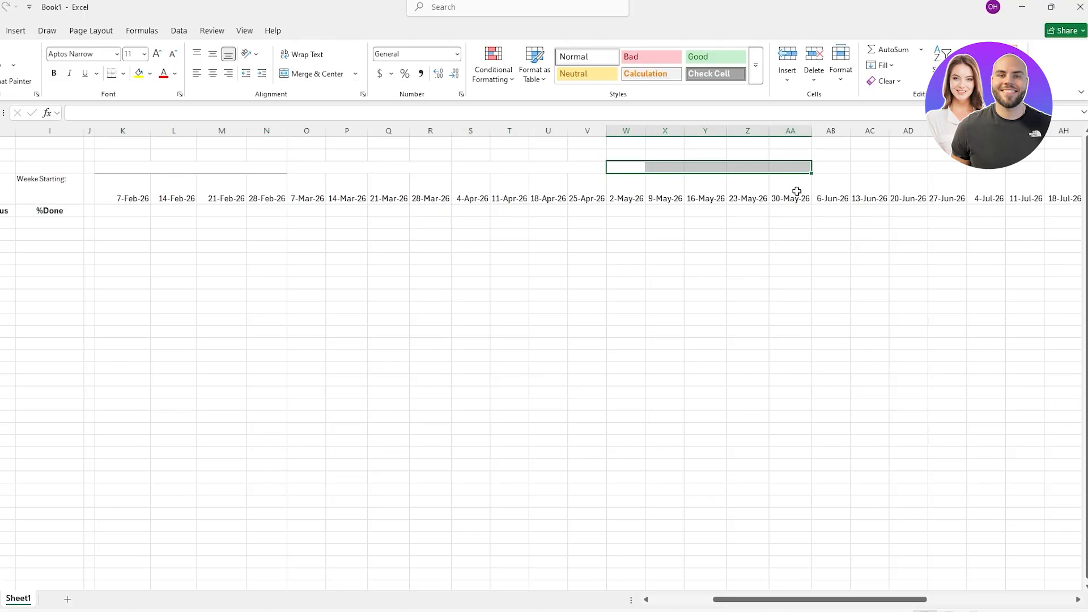
{"action": "left_click", "coordinate": [304, 74]}
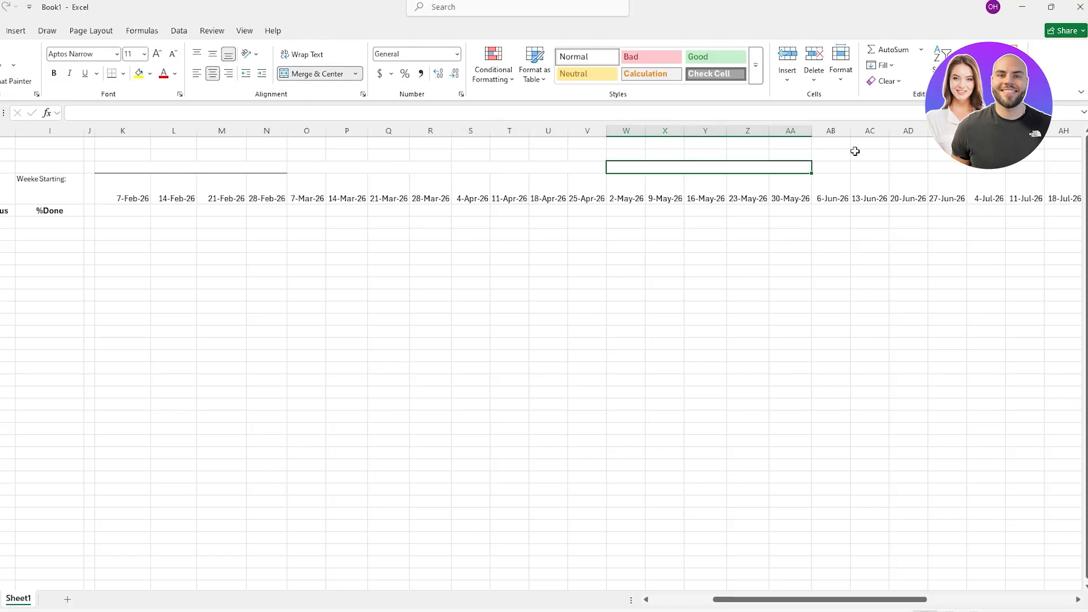
Merge and center AB3:AE3 above the June dates, and select AJ3:AN3 above the August dates
{"action": "left_click", "coordinate": [833, 165]}
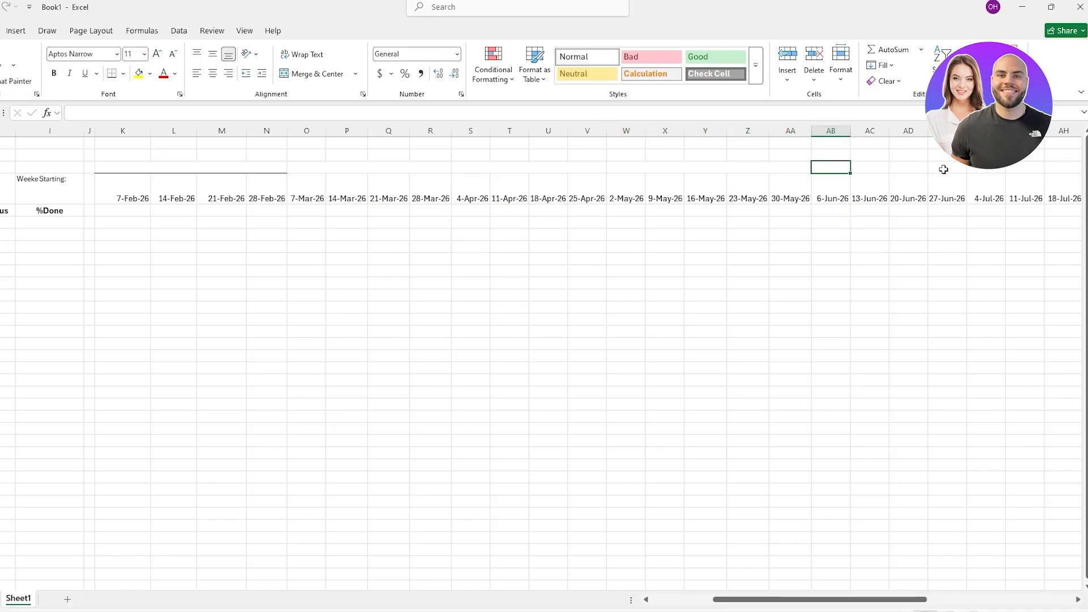
{"action": "left_click_drag", "start_coordinate": [991, 171], "coordinate": [940, 168]}
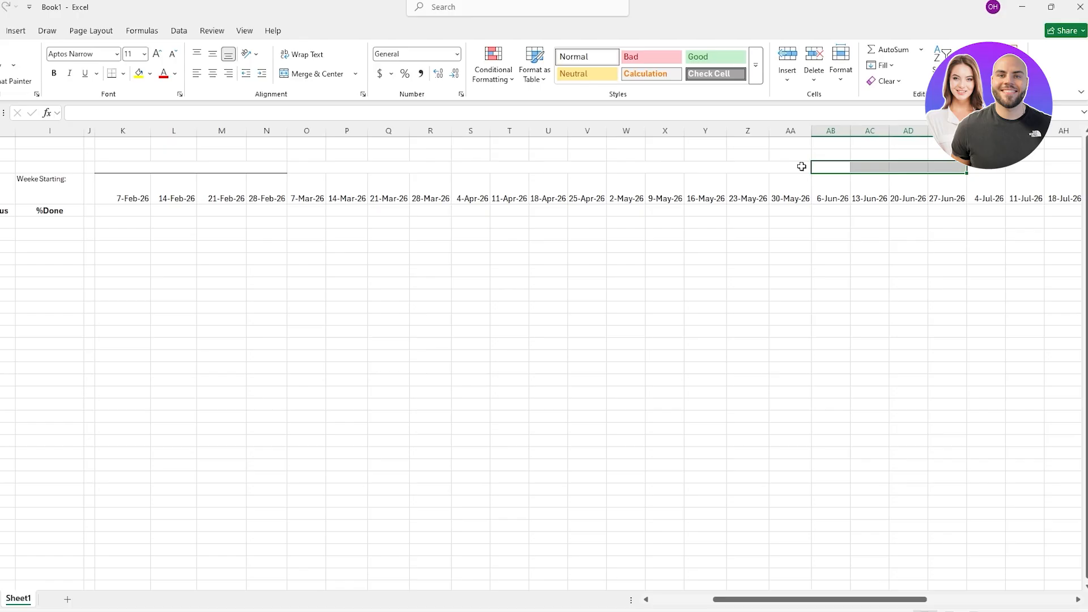
{"action": "left_click", "coordinate": [358, 77]}
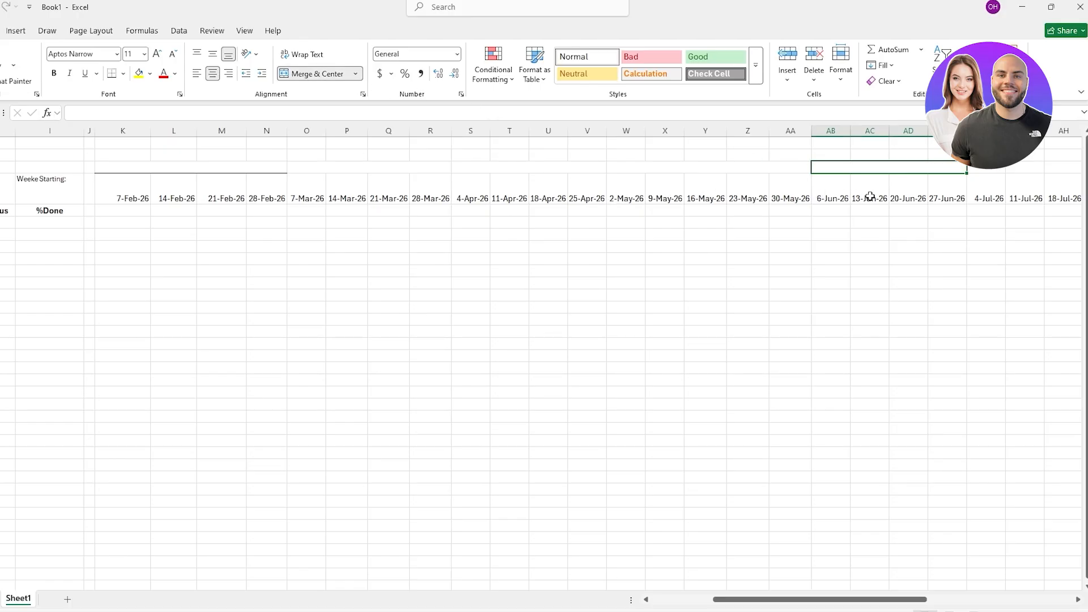
{"action": "scroll", "coordinate": [892, 432], "scroll_direction": "down", "scroll_amount": 2}
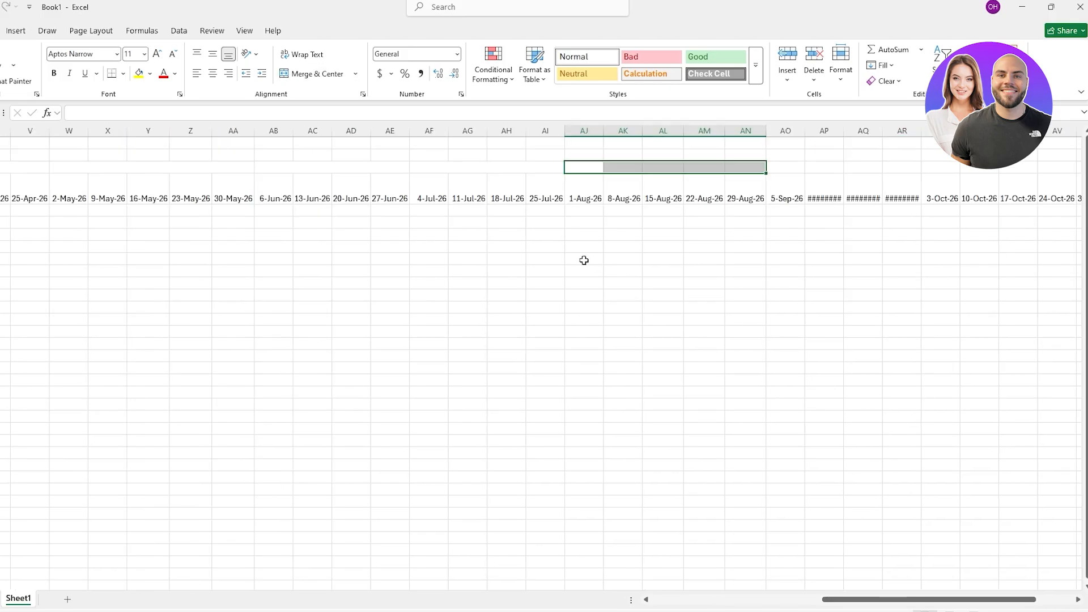
Extend the merged month cells along row 3 past the last weekly date column
{"action": "left_click_drag", "start_coordinate": [895, 601], "coordinate": [726, 600]}
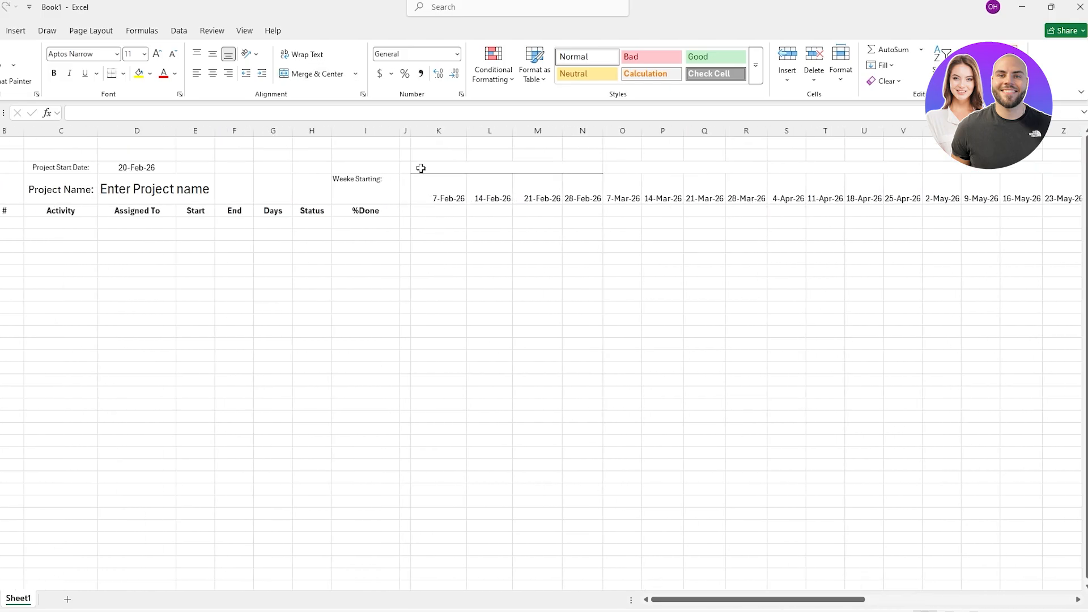
{"action": "left_click_drag", "start_coordinate": [420, 169], "coordinate": [551, 170]}
{"action": "left_click_drag", "start_coordinate": [701, 173], "coordinate": [576, 173]}
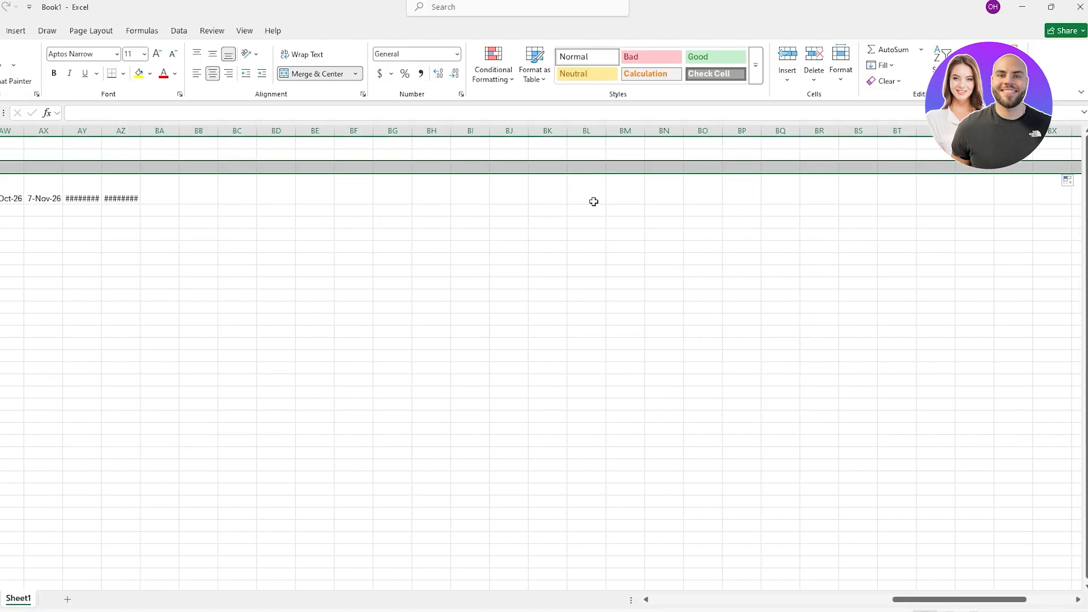
{"action": "left_click_drag", "start_coordinate": [922, 604], "coordinate": [580, 603]}
Review the date formula in K4 and the February header formula in the merged cell above K4:N4
{"action": "left_click", "coordinate": [430, 185]}
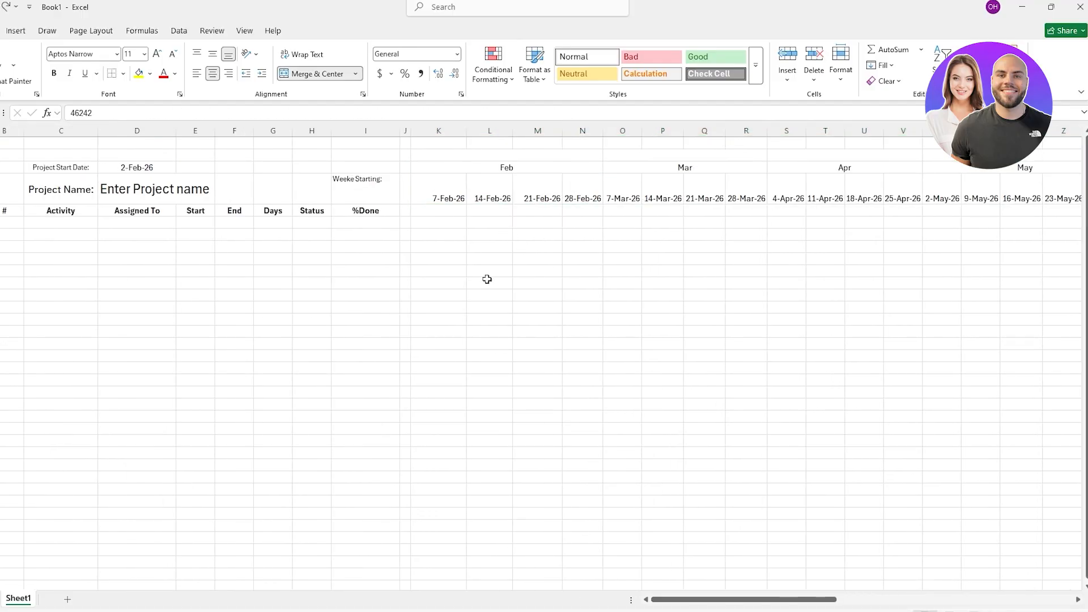
{"action": "left_click_drag", "start_coordinate": [417, 196], "coordinate": [583, 197]}
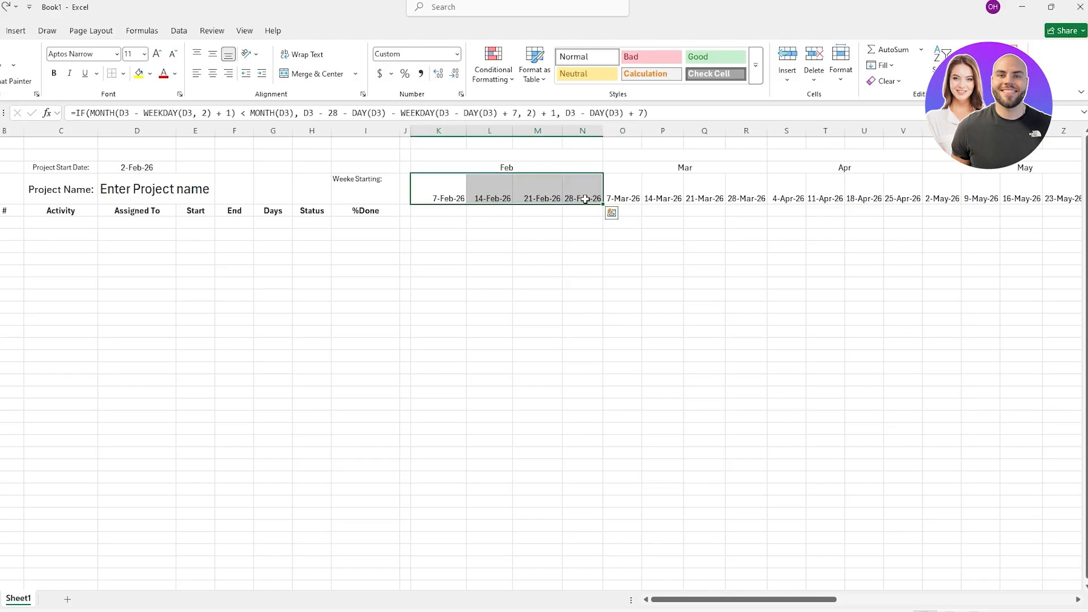
{"action": "left_click", "coordinate": [416, 167]}
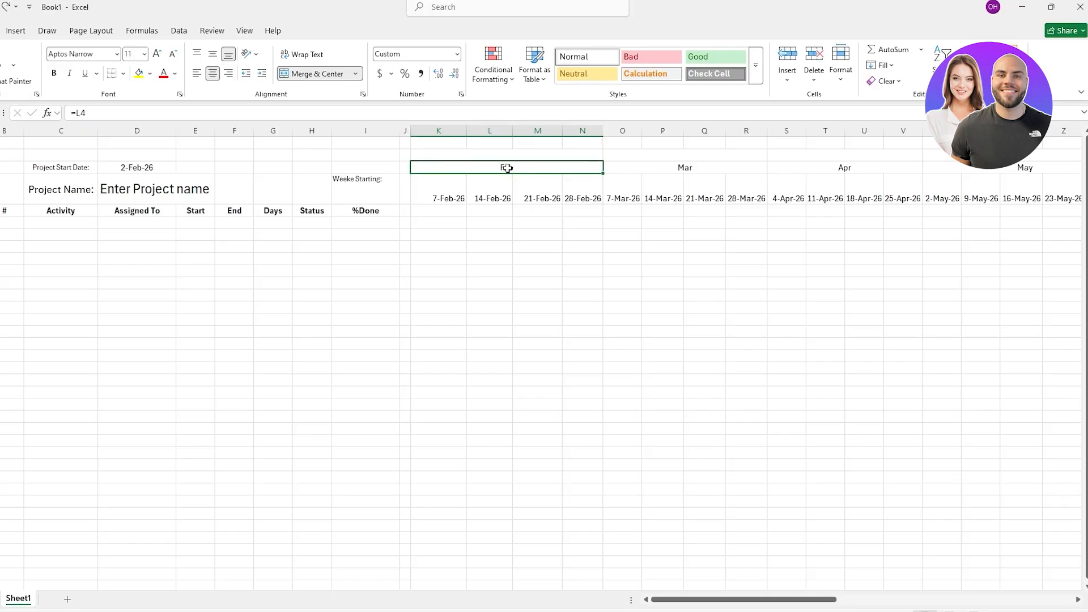
Re-enter the formula =L4 in the merged February header and check its custom mmm number format
{"action": "type", "text": "="}
{"action": "left_click", "coordinate": [493, 189]}
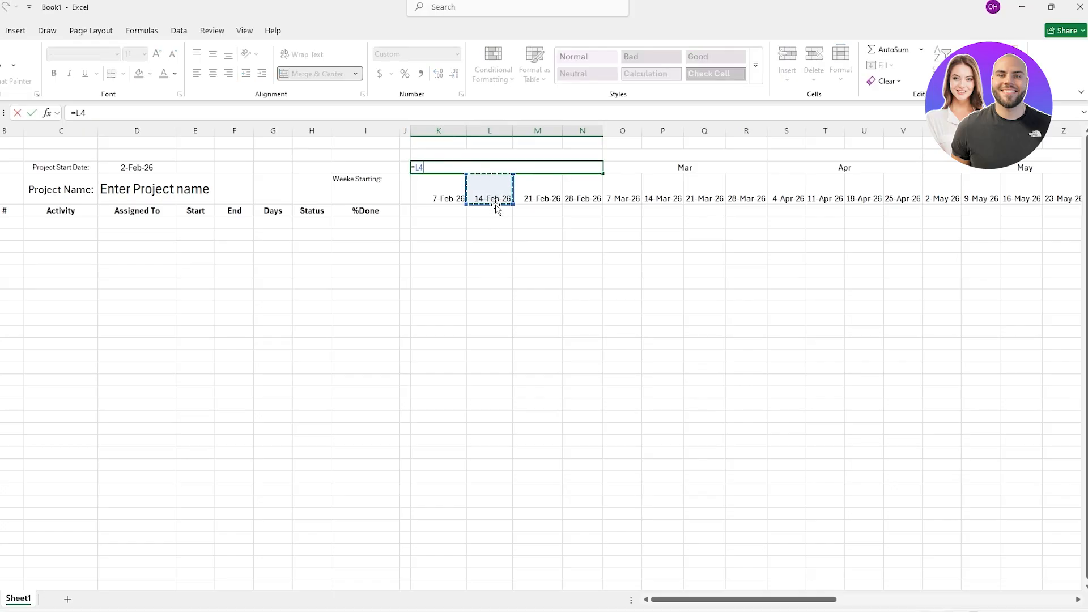
{"action": "key", "text": "Return"}
{"action": "left_click", "coordinate": [510, 168]}
{"action": "right_click", "coordinate": [512, 168]}
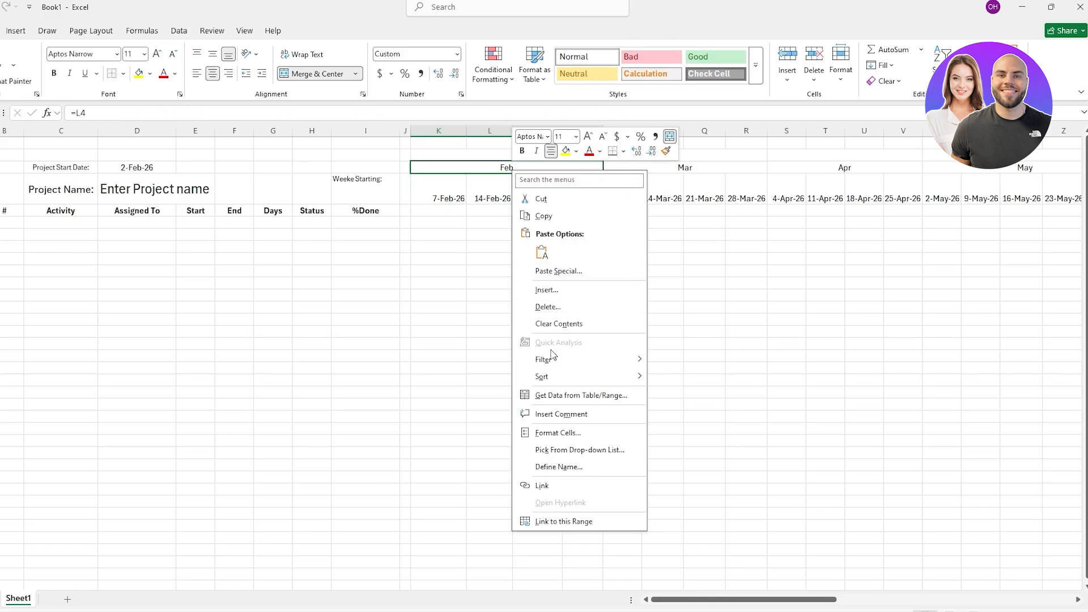
{"action": "left_click", "coordinate": [557, 433]}
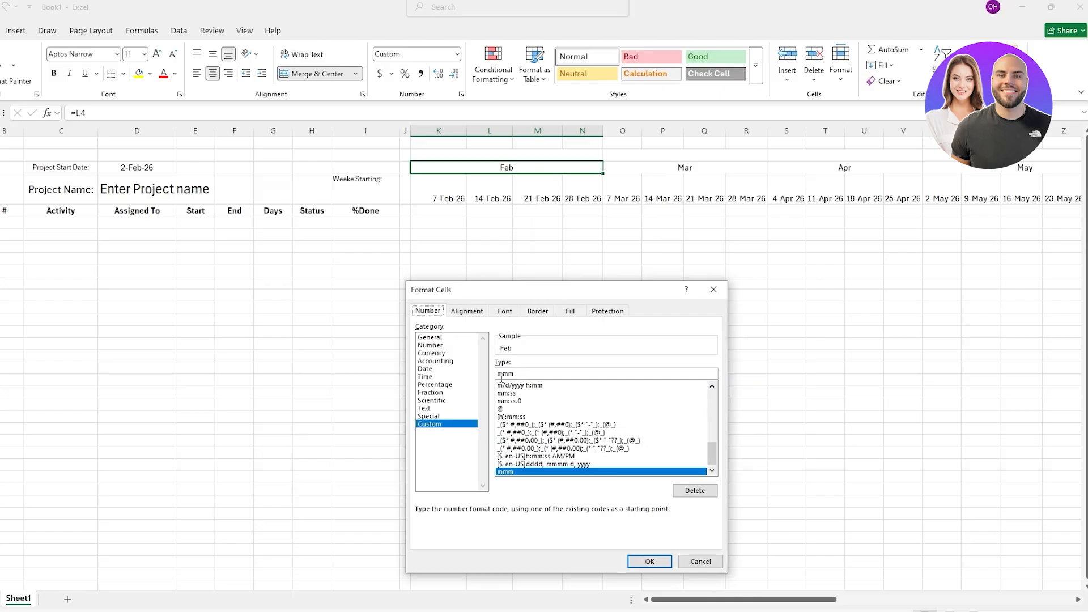
{"action": "left_click", "coordinate": [715, 561]}
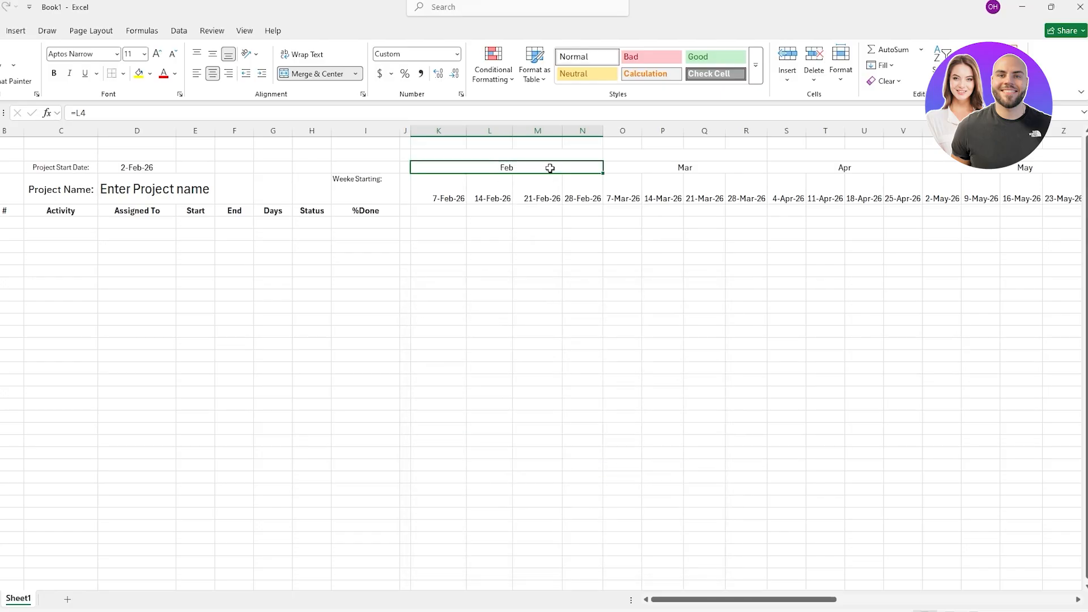
Copy the February header up into row 2 above it and set its custom number format to yyyy
{"action": "left_click_drag", "start_coordinate": [603, 174], "coordinate": [603, 154]}
{"action": "left_click", "coordinate": [522, 155]}
{"action": "right_click", "coordinate": [521, 156]}
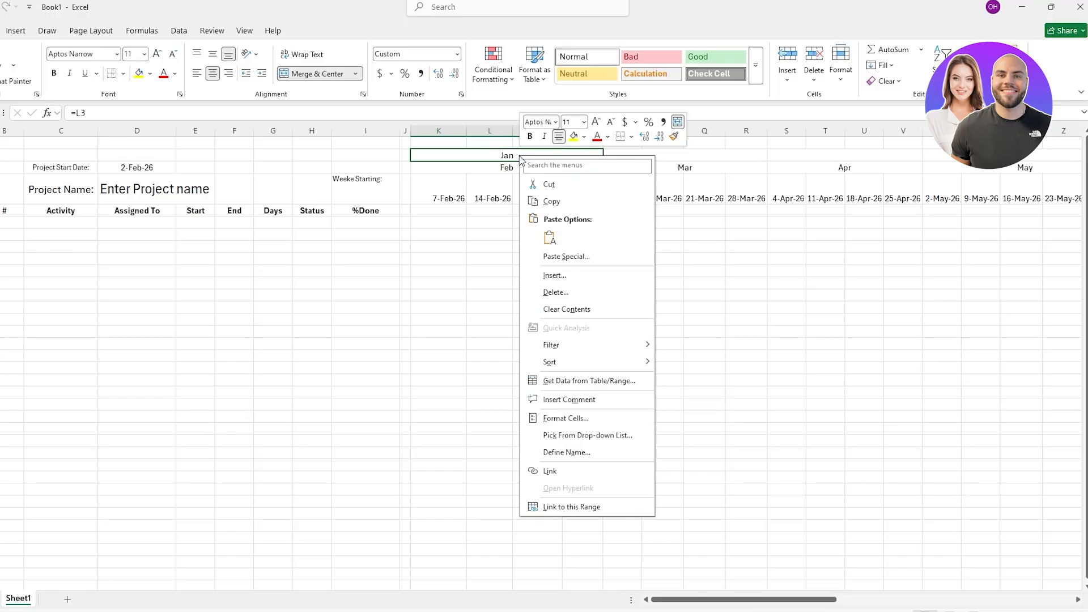
{"action": "left_click", "coordinate": [569, 419]}
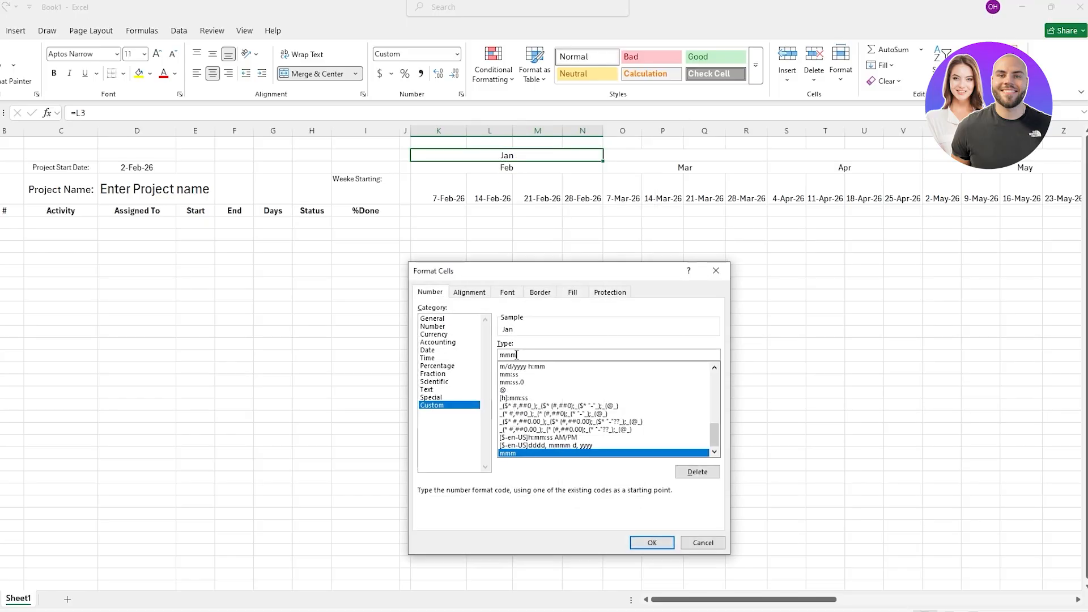
{"action": "double_click", "coordinate": [516, 356]}
{"action": "left_click", "coordinate": [554, 425]}
{"action": "left_click", "coordinate": [500, 361]}
{"action": "type", "text": "yyyy"}
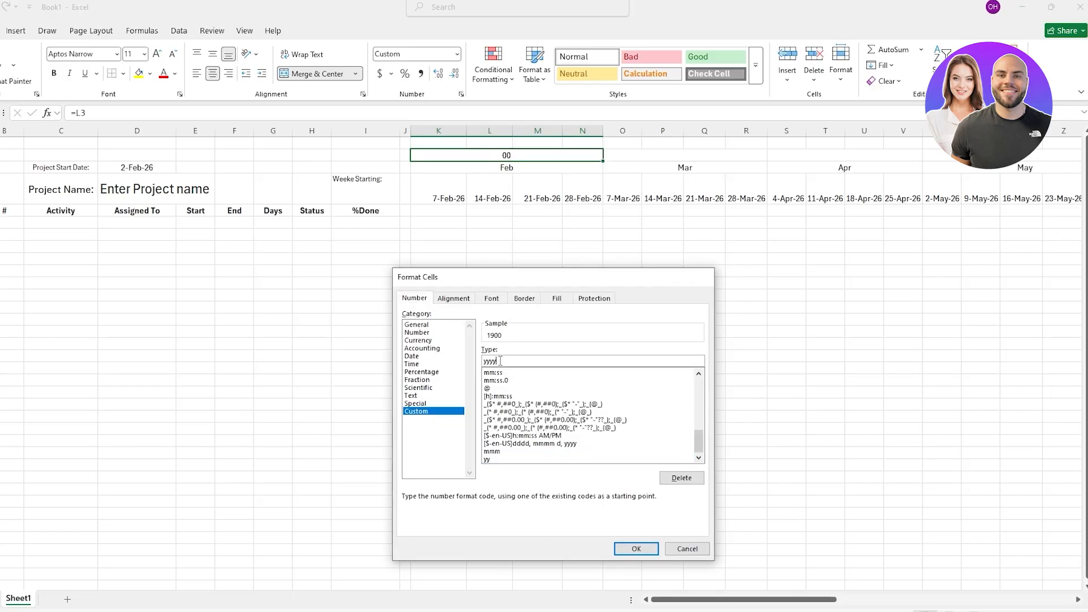
{"action": "key", "text": "Return"}
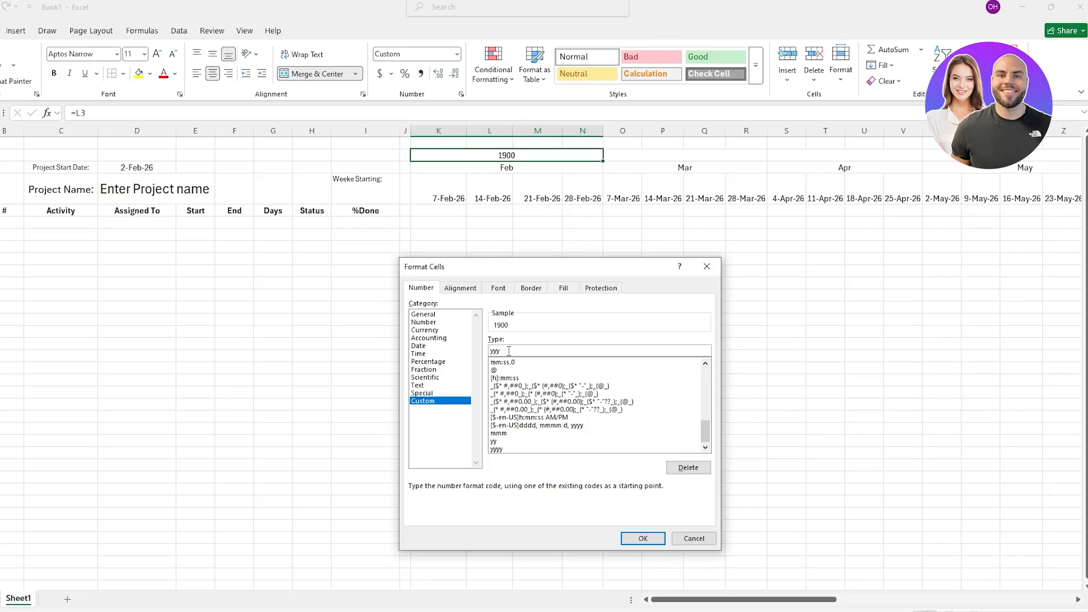
{"action": "key", "text": "Return"}
{"action": "key", "text": "Return"}
Change the formula of the merged year header above February to =L4
{"action": "left_click", "coordinate": [529, 156]}
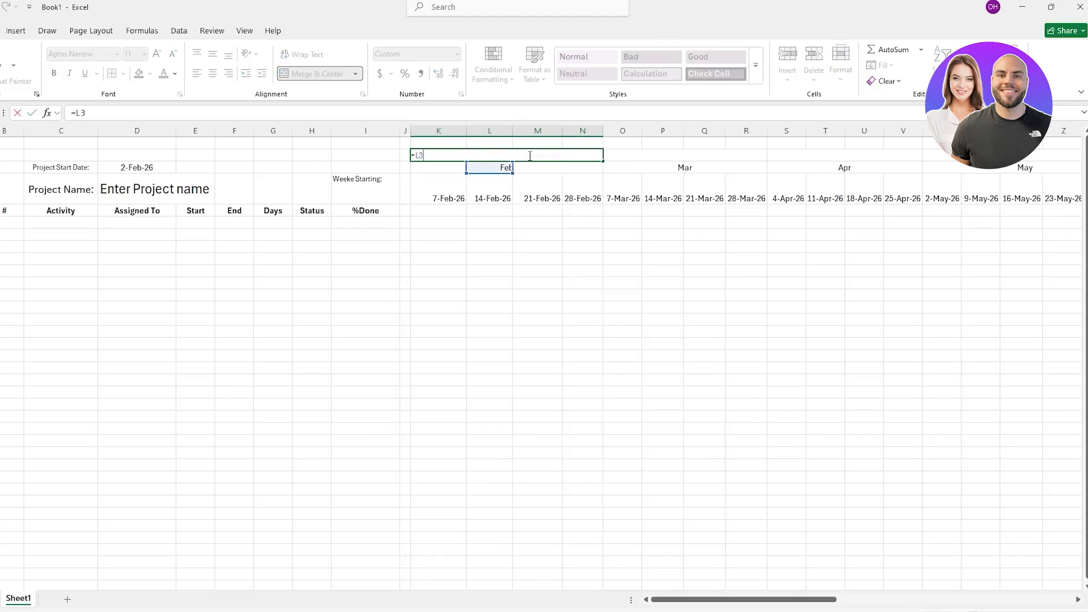
{"action": "left_click", "coordinate": [489, 189]}
{"action": "left_click", "coordinate": [510, 155]}
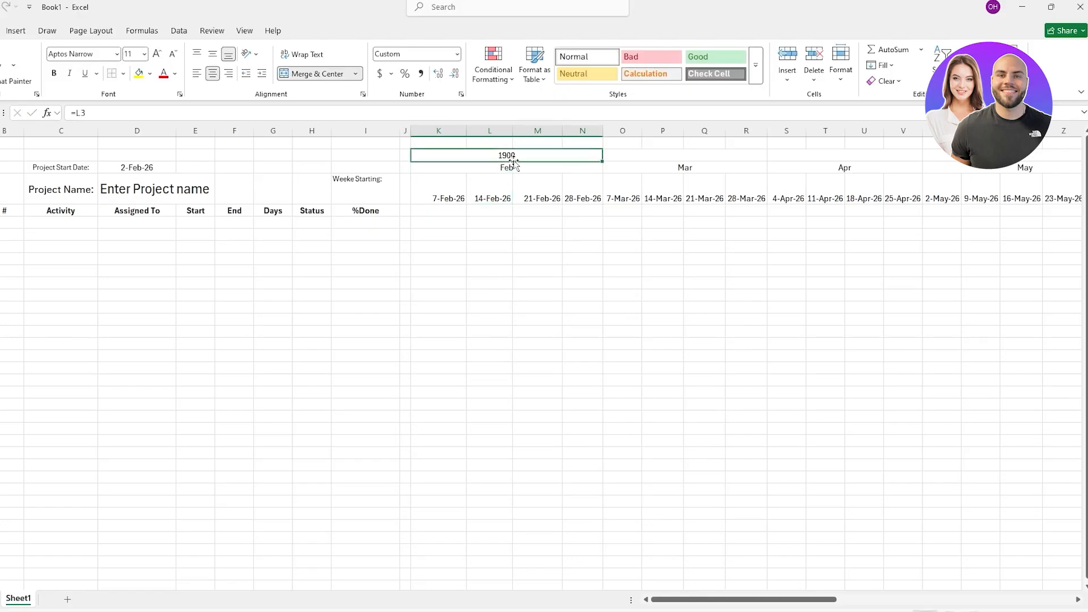
{"action": "type", "text": "=L3"}
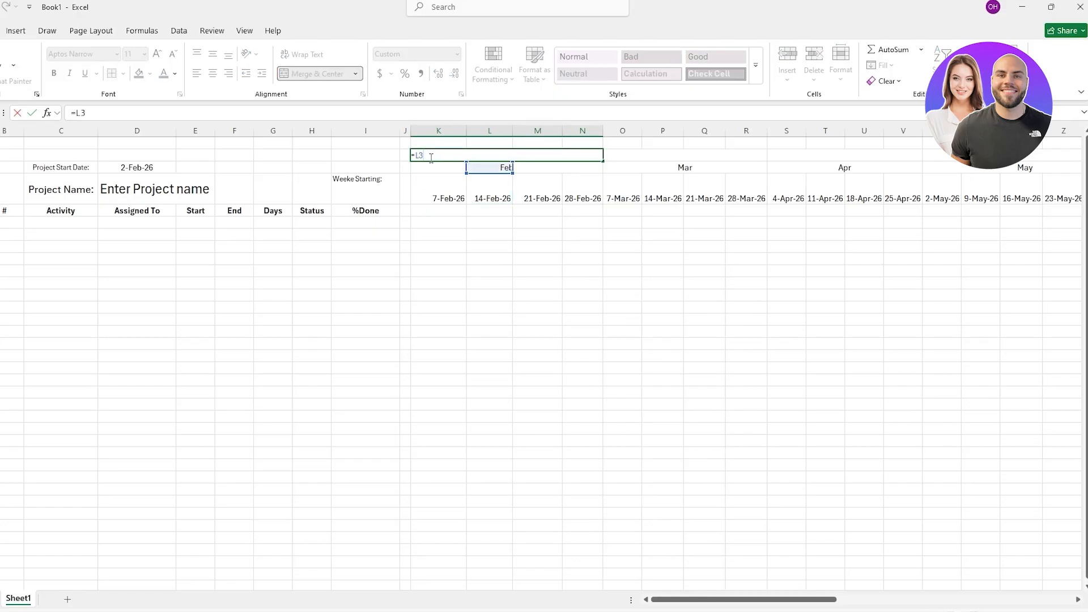
{"action": "key", "text": "Return"}
Try to fill the merged year header along row 2 across the following months
{"action": "left_click", "coordinate": [579, 156]}
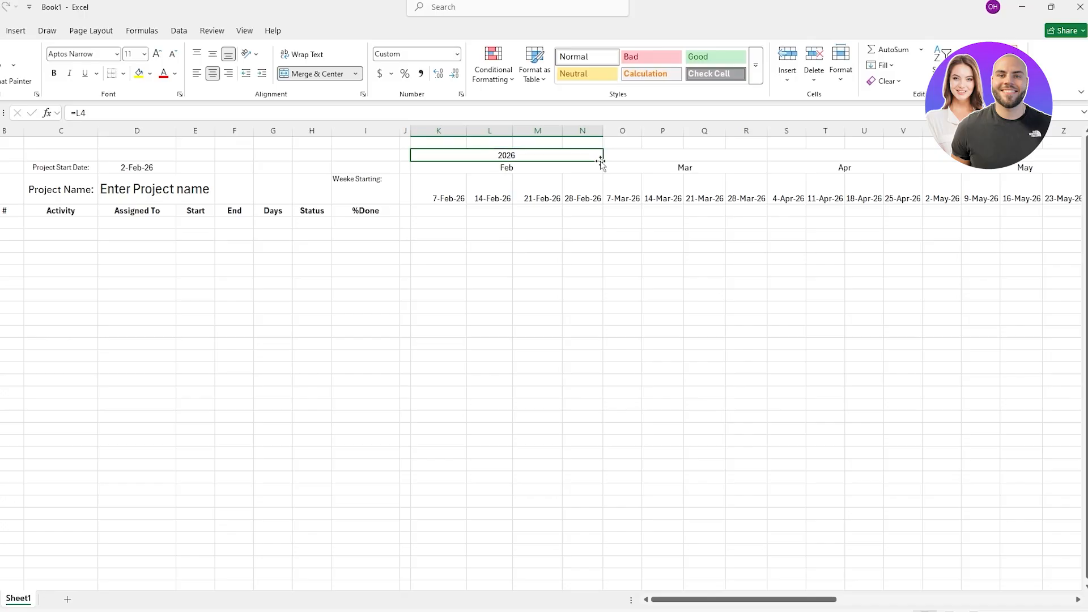
{"action": "left_click_drag", "start_coordinate": [606, 162], "coordinate": [999, 168]}
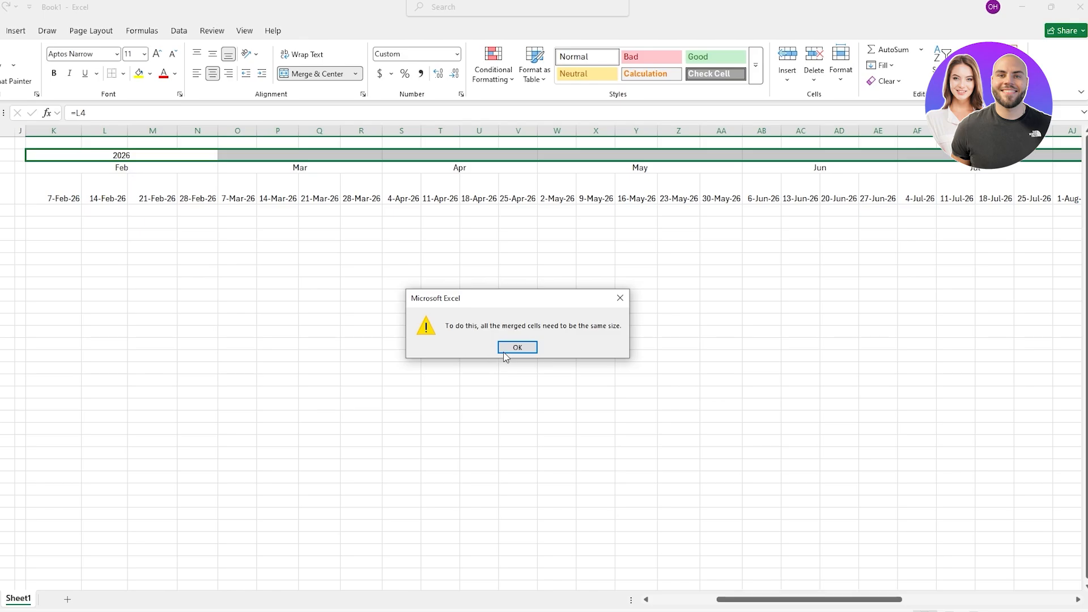
{"action": "left_click", "coordinate": [516, 346]}
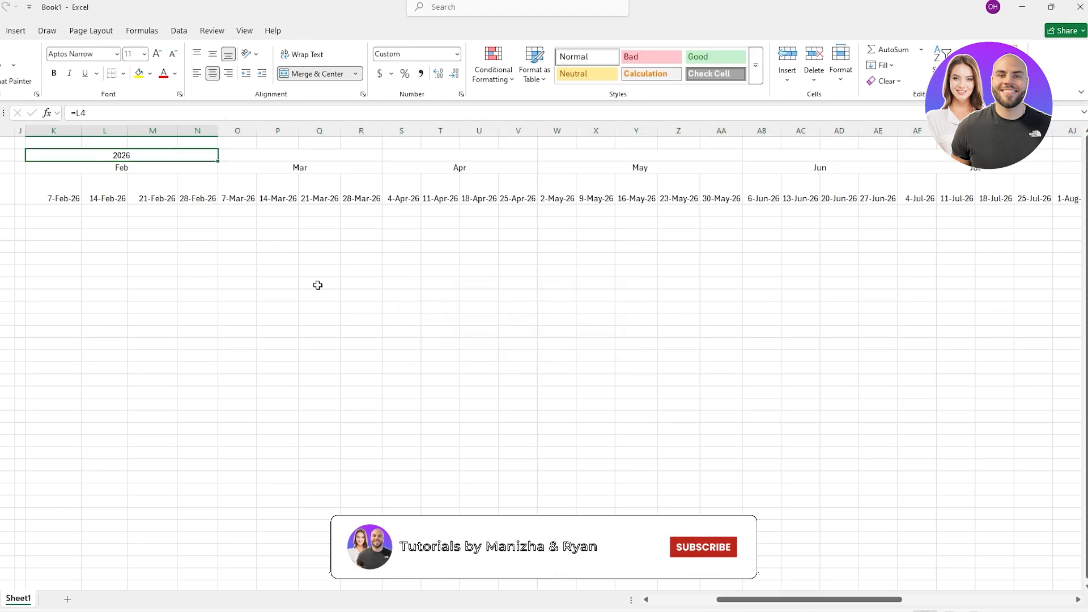
{"action": "left_click", "coordinate": [408, 222]}
{"action": "left_click", "coordinate": [190, 158]}
{"action": "left_click", "coordinate": [263, 155]}
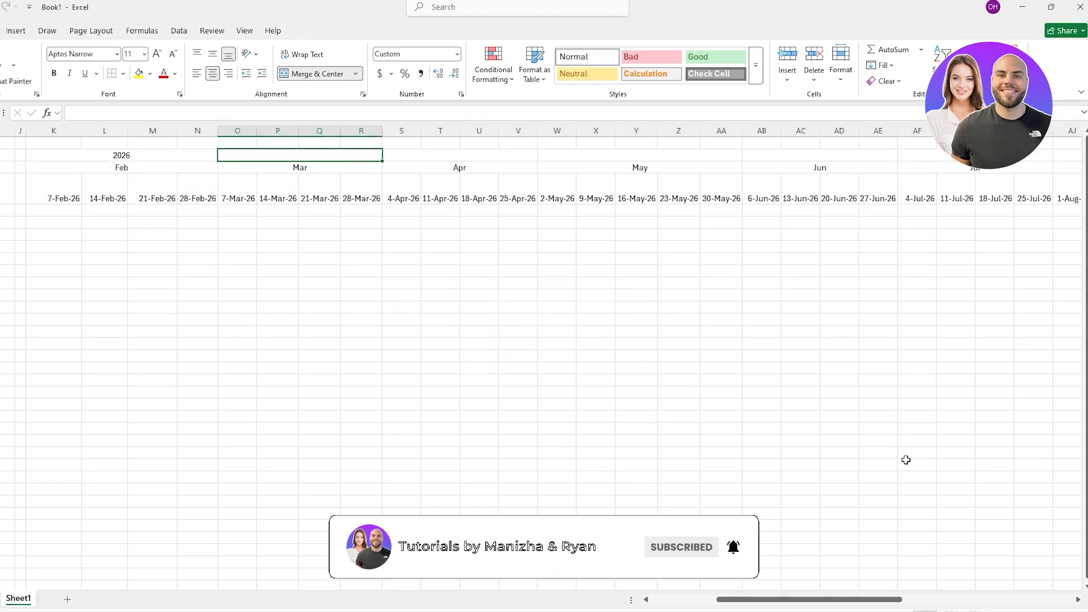
{"action": "scroll", "coordinate": [544, 363], "scroll_direction": "left", "scroll_amount": 5}
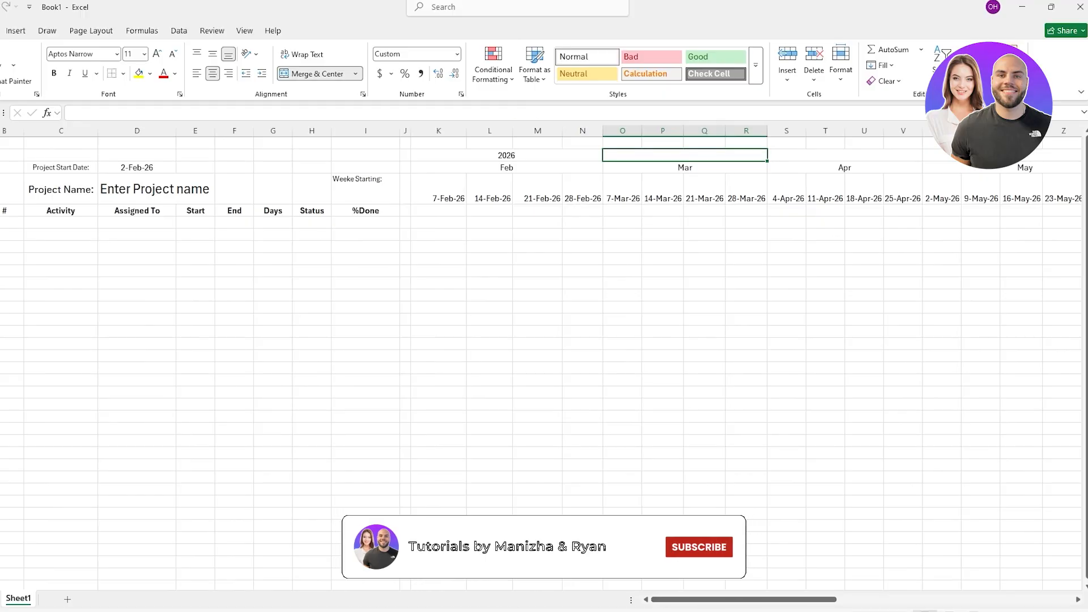
{"action": "key", "text": "Right"}
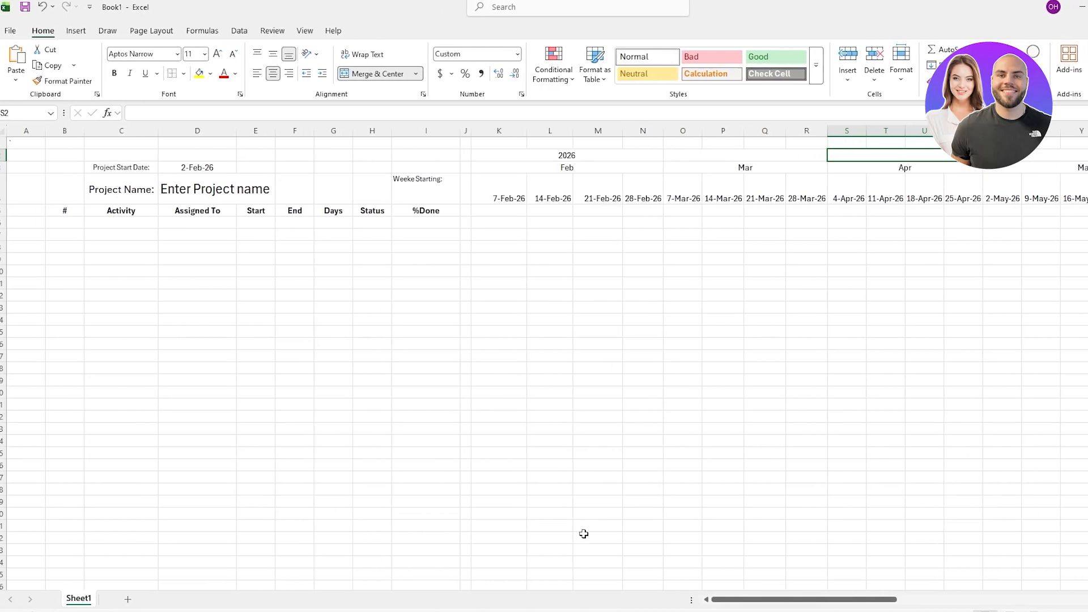
{"action": "left_click", "coordinate": [473, 477]}
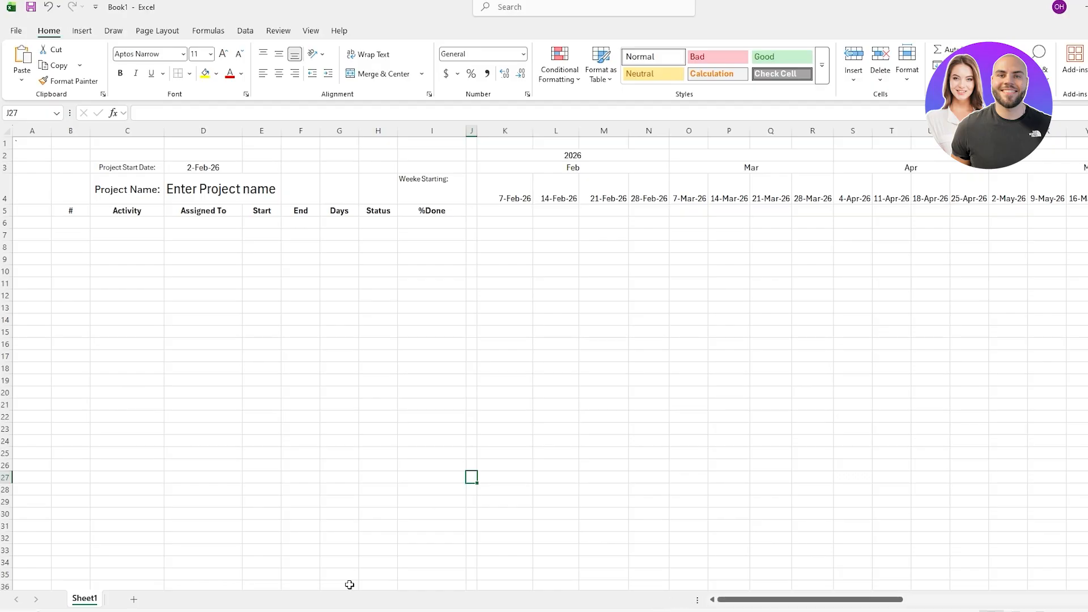
Widen the horizontal scroll bar so it spans the space taken by the sheet tabs
{"action": "left_click_drag", "start_coordinate": [694, 603], "coordinate": [43, 604]}
{"action": "left_click_drag", "start_coordinate": [173, 603], "coordinate": [74, 597]}
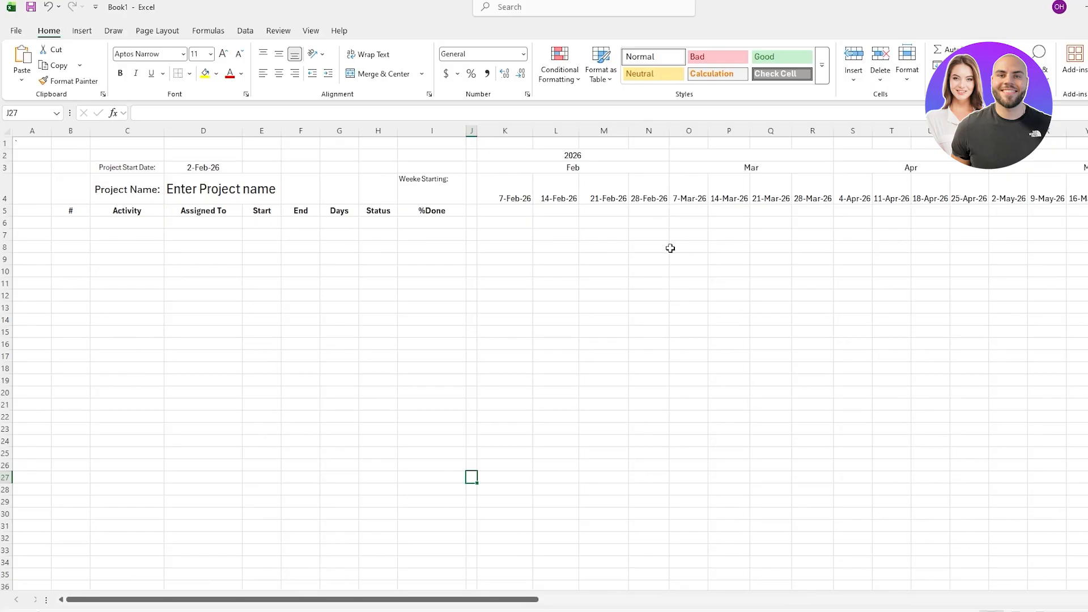
Apply thick outside borders to the activity table range B5:I16
{"action": "left_click_drag", "start_coordinate": [51, 205], "coordinate": [441, 346]}
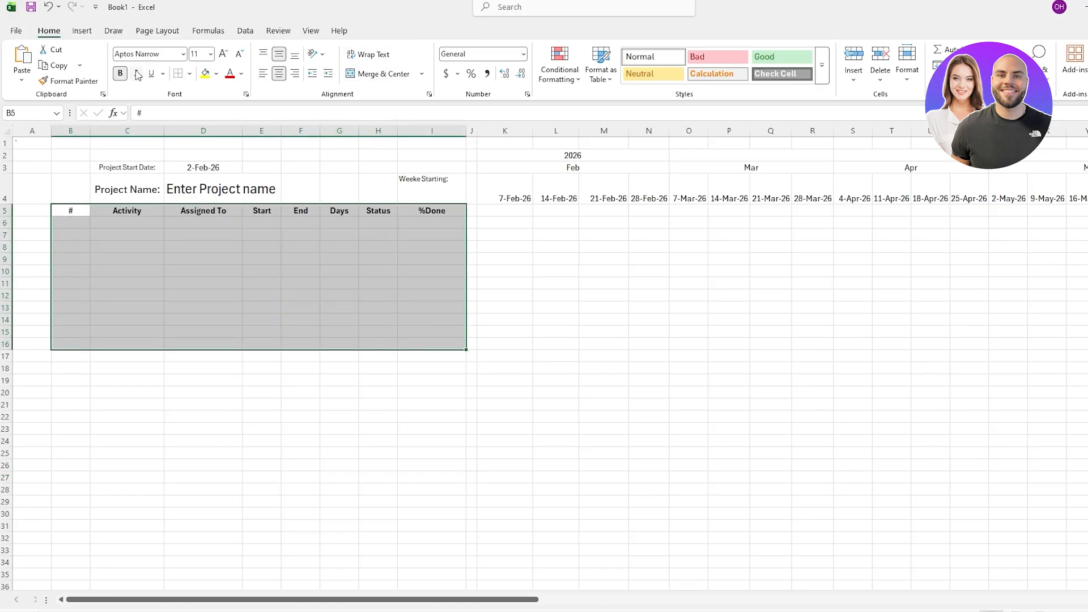
{"action": "left_click", "coordinate": [191, 78]}
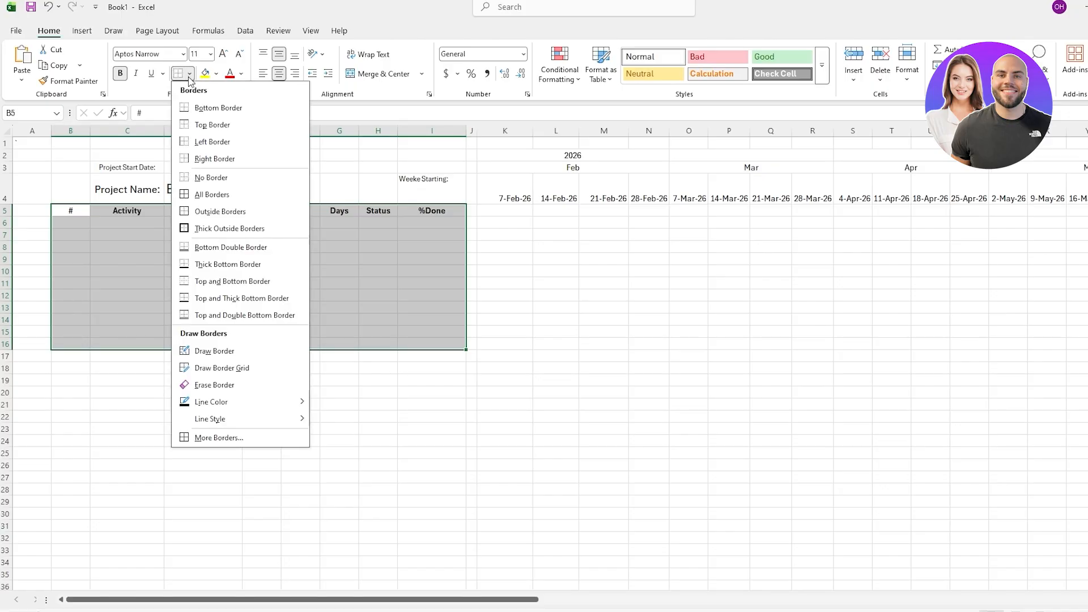
{"action": "left_click", "coordinate": [226, 229]}
{"action": "left_click", "coordinate": [253, 289]}
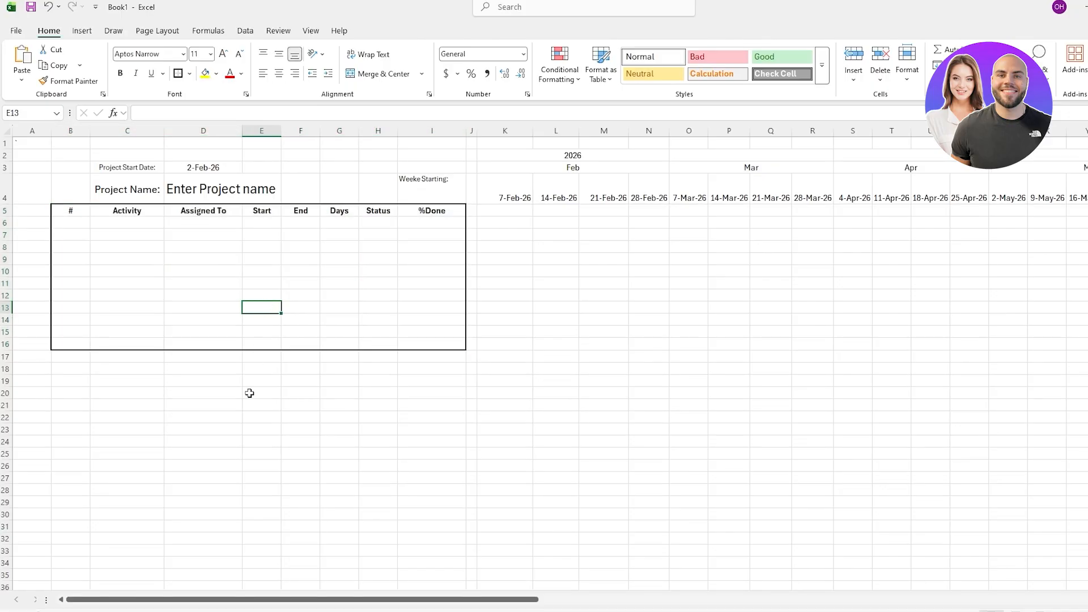
{"action": "left_click", "coordinate": [250, 392]}
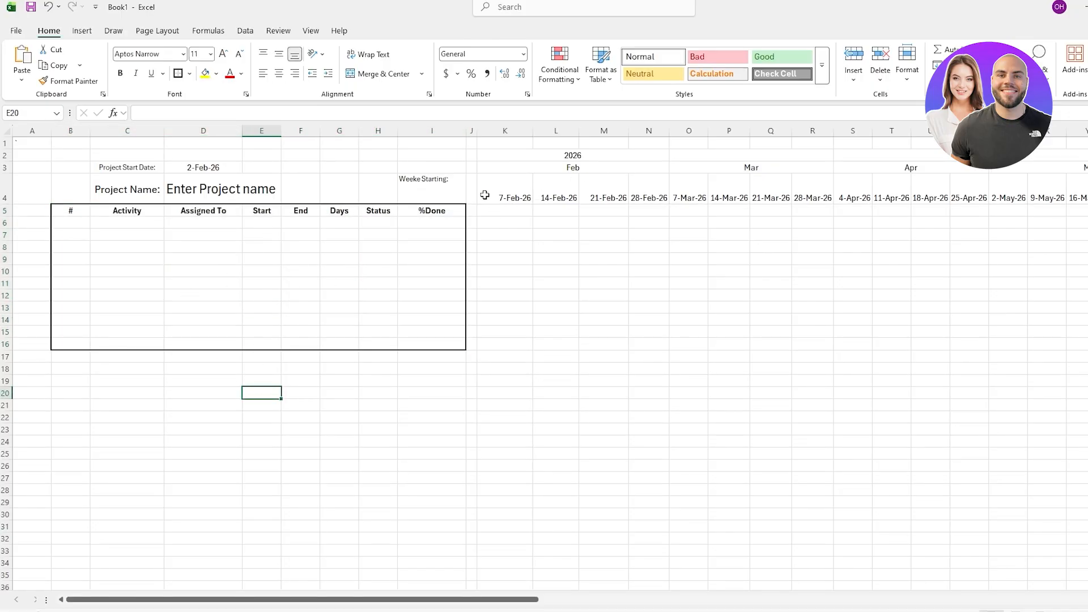
Remove the thick outline from the activity table and apply thick outside borders to the whole of column J
{"action": "left_click_drag", "start_coordinate": [475, 144], "coordinate": [436, 394]}
{"action": "left_click", "coordinate": [471, 131]}
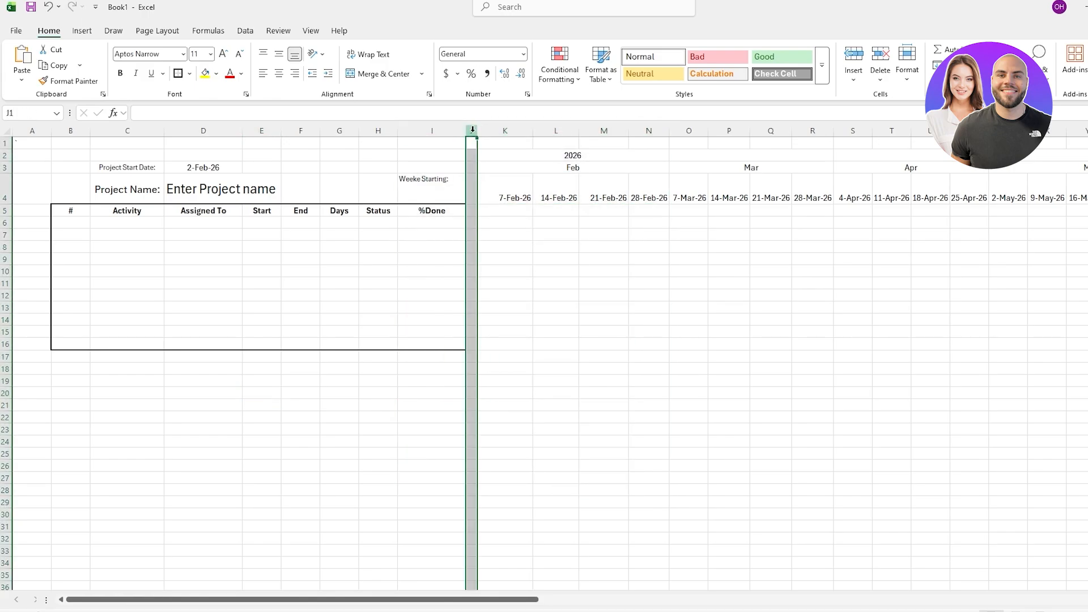
{"action": "left_click", "coordinate": [178, 73]}
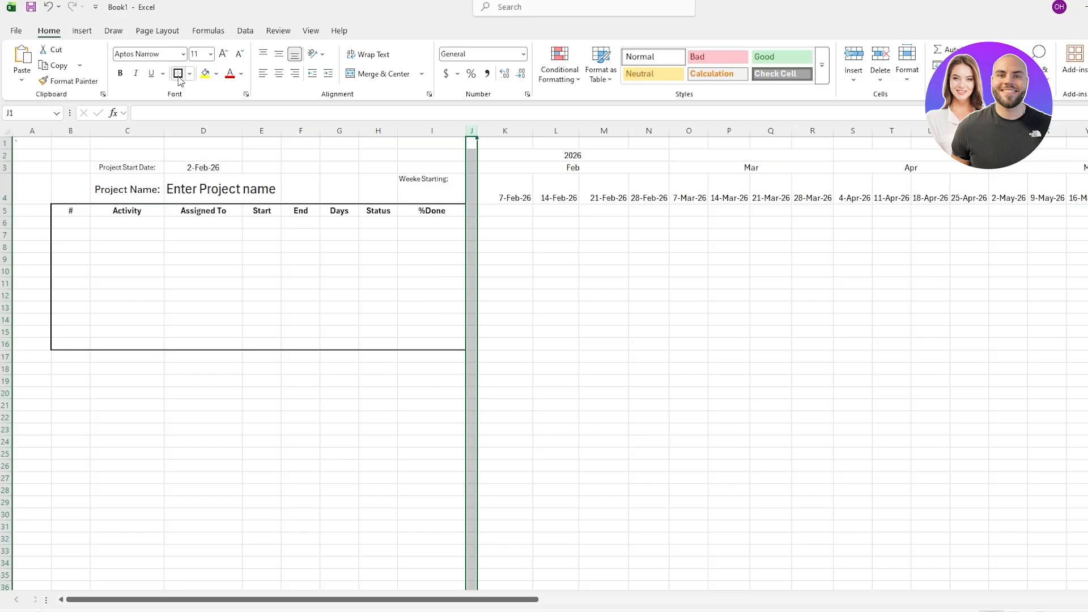
{"action": "left_click", "coordinate": [230, 250]}
{"action": "left_click_drag", "start_coordinate": [57, 214], "coordinate": [423, 328]}
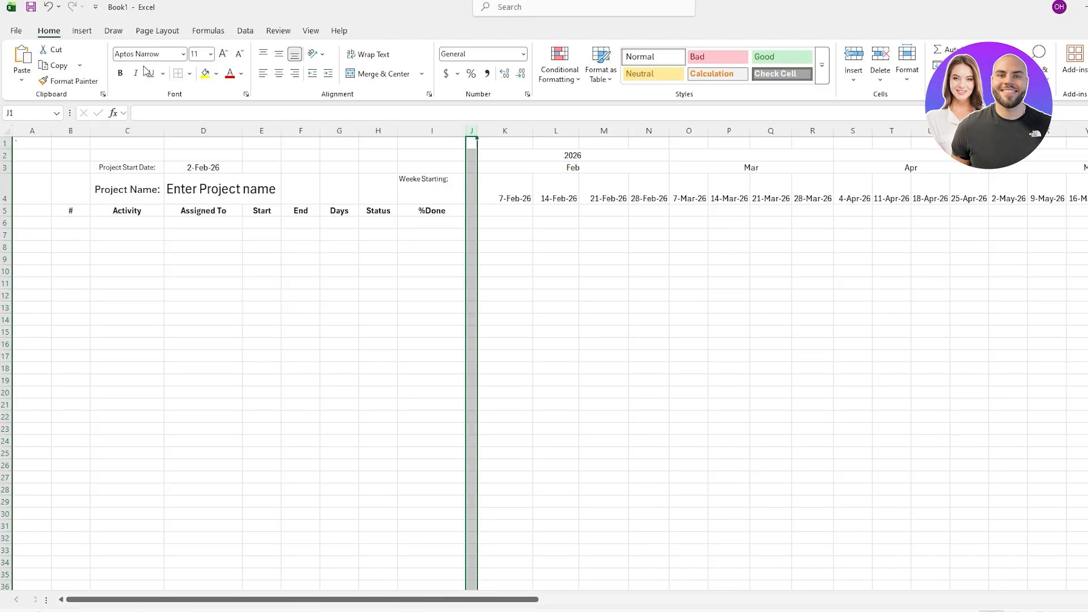
{"action": "left_click", "coordinate": [189, 73]}
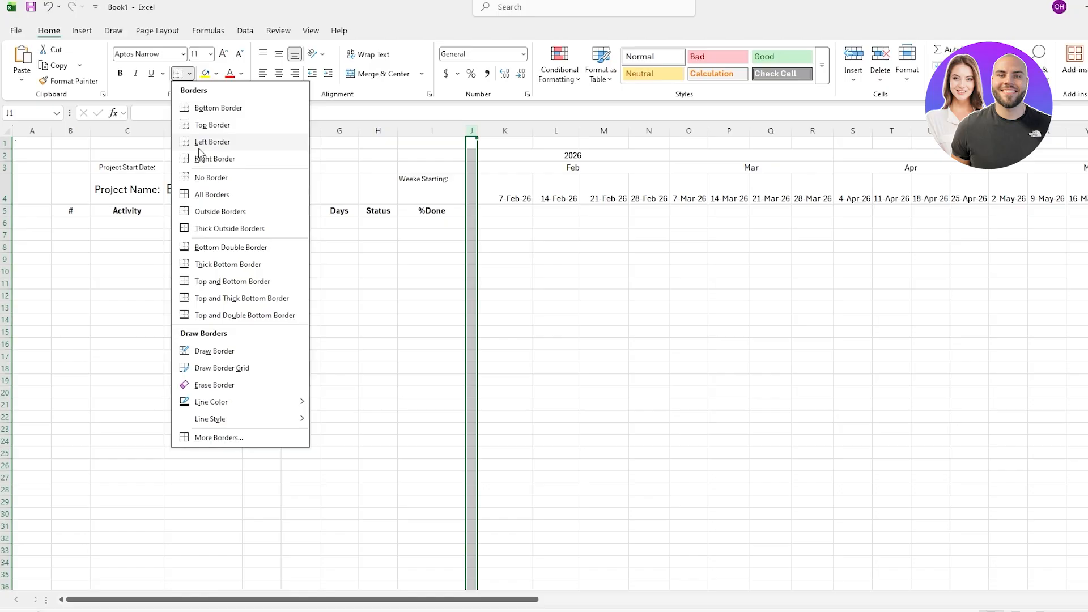
{"action": "left_click", "coordinate": [210, 236]}
{"action": "left_click", "coordinate": [685, 352]}
{"action": "scroll", "coordinate": [491, 473], "scroll_direction": "down", "scroll_amount": 1}
{"action": "scroll", "coordinate": [497, 253], "scroll_direction": "up", "scroll_amount": 1}
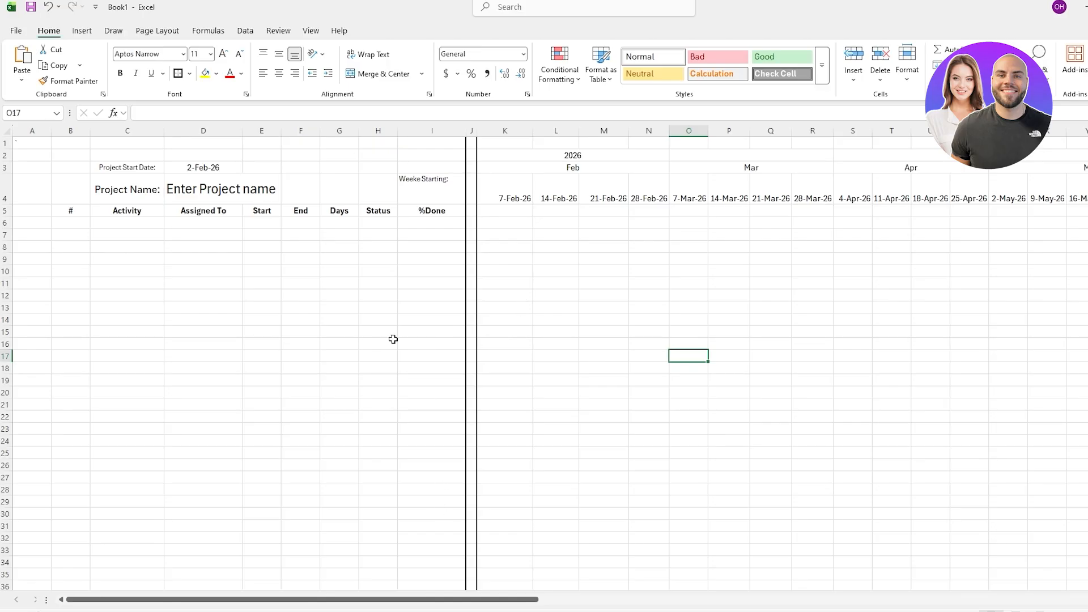
Review the header row and the empty entry cells under Activity, Assigned To, Start, Days and %Done
{"action": "left_click_drag", "start_coordinate": [48, 210], "coordinate": [499, 211]}
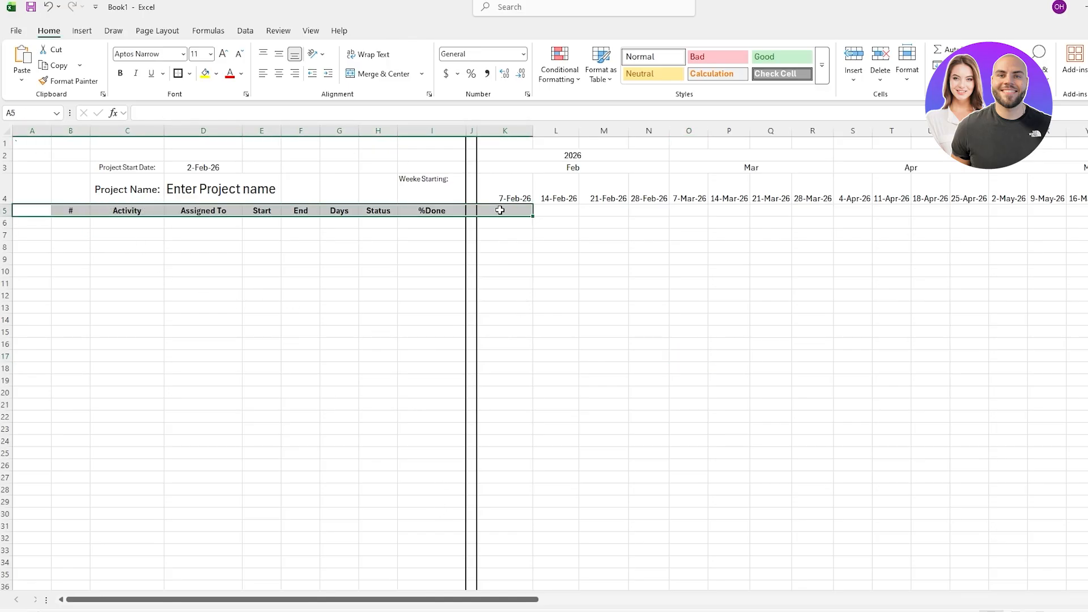
{"action": "left_click", "coordinate": [910, 218]}
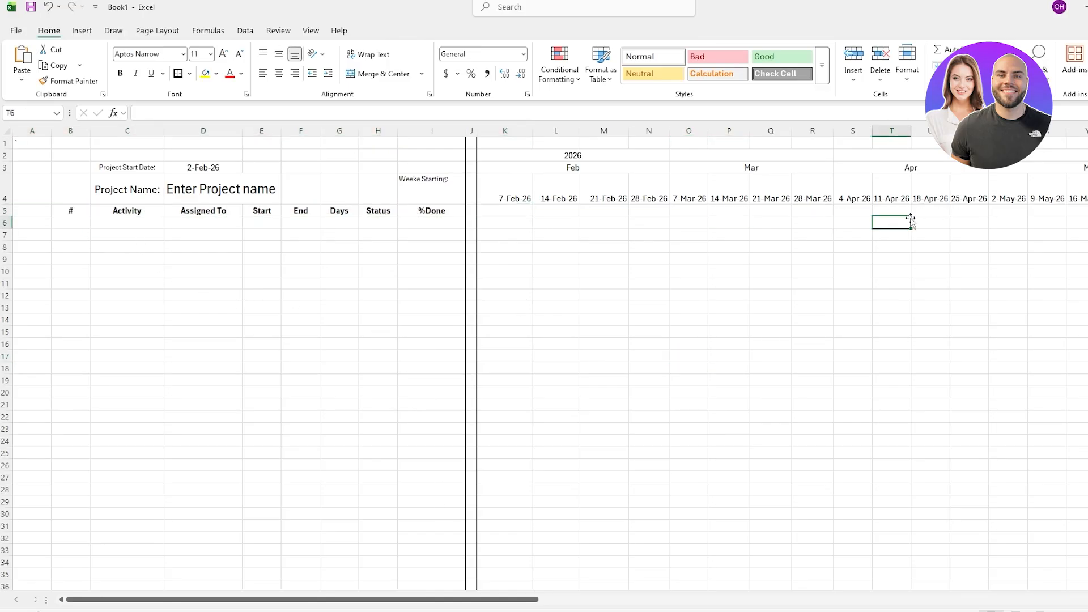
{"action": "left_click_drag", "start_coordinate": [141, 221], "coordinate": [115, 430]}
{"action": "left_click_drag", "start_coordinate": [213, 222], "coordinate": [221, 405]}
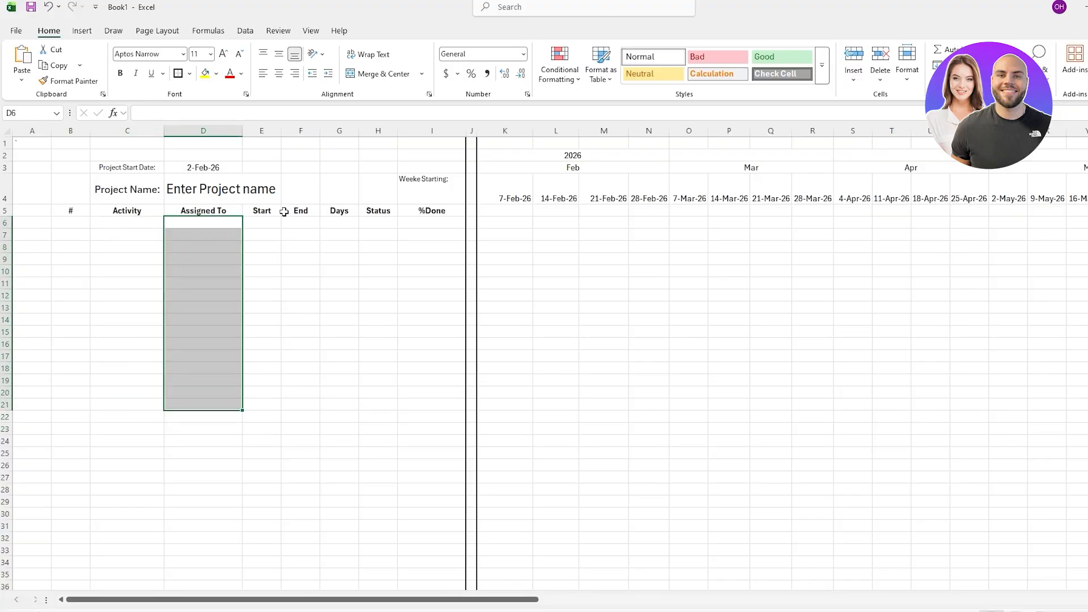
{"action": "left_click_drag", "start_coordinate": [273, 220], "coordinate": [289, 338]}
{"action": "left_click", "coordinate": [335, 236]}
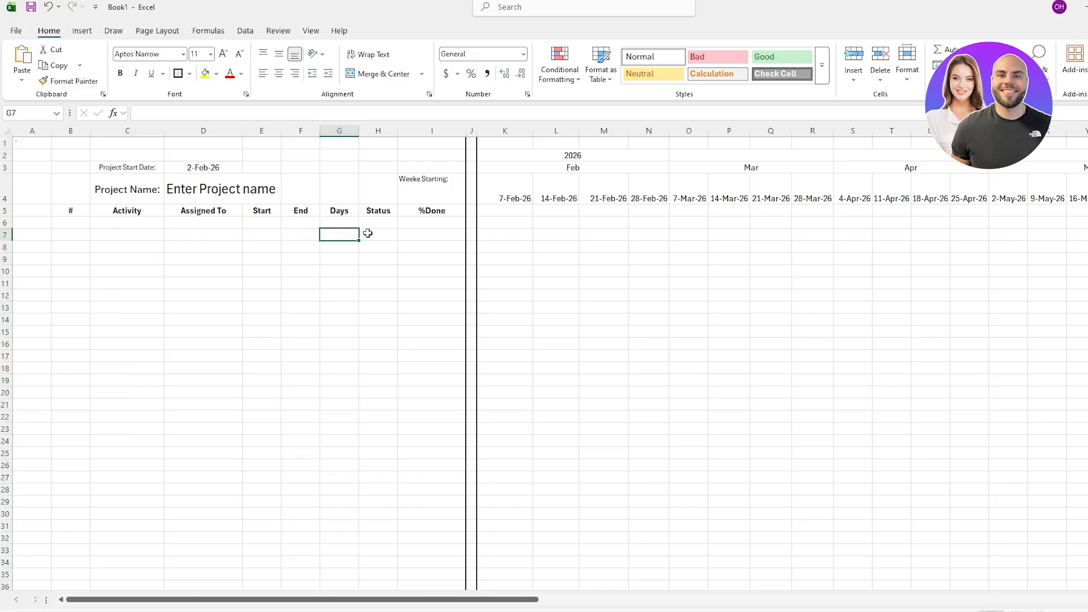
{"action": "left_click", "coordinate": [439, 237]}
{"action": "left_click", "coordinate": [432, 355]}
{"action": "key", "text": "ctrl+z"}
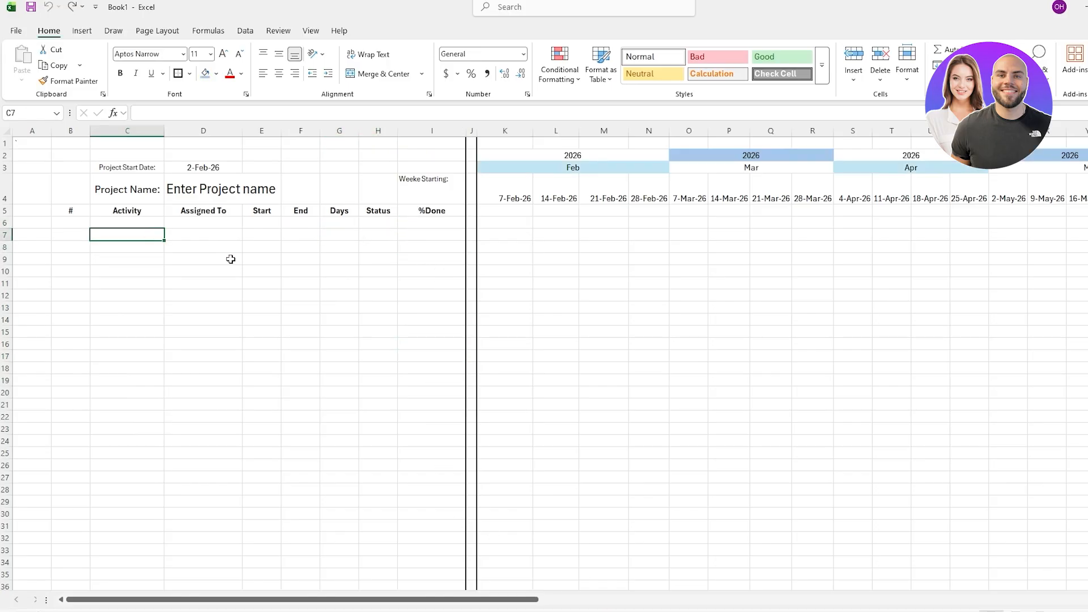
Change the first week date in K4 to the custom number format d-mmm
{"action": "left_click_drag", "start_coordinate": [401, 609], "coordinate": [368, 605]}
{"action": "right_click", "coordinate": [503, 198]}
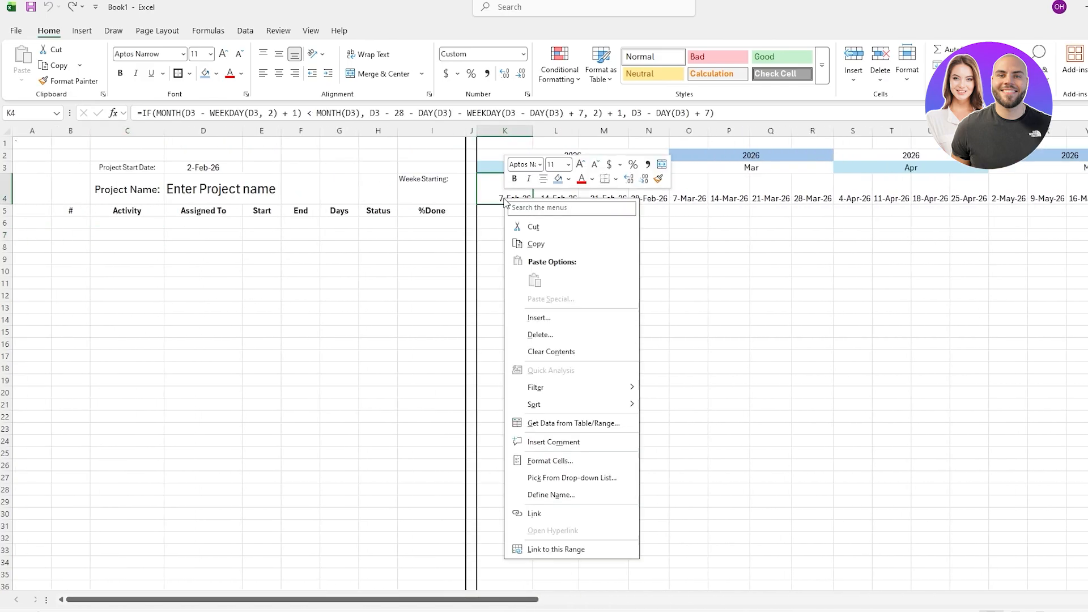
{"action": "left_click", "coordinate": [559, 464]}
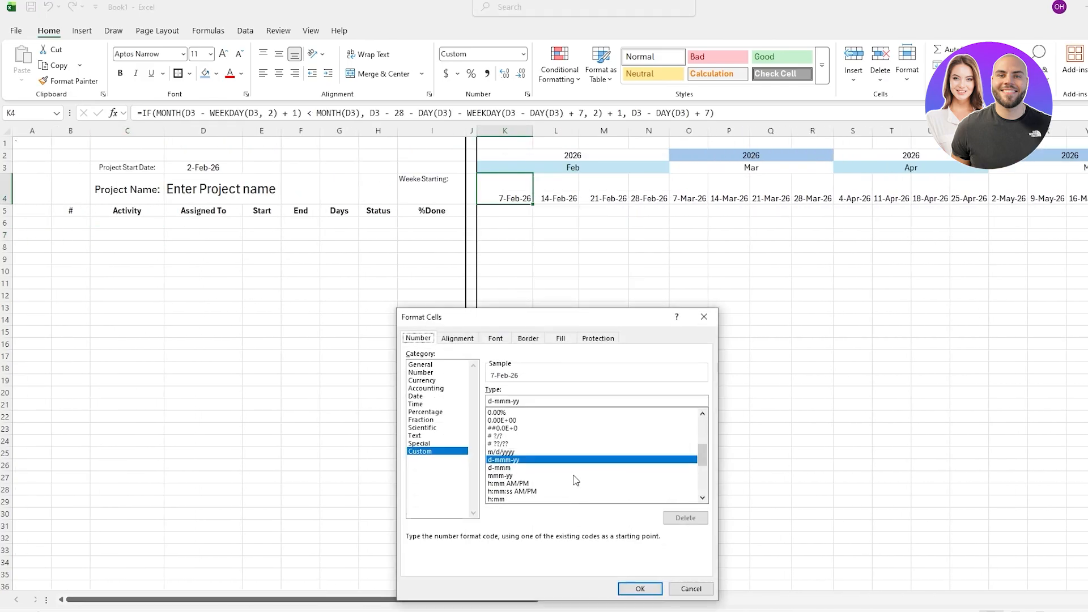
{"action": "left_click", "coordinate": [531, 401]}
{"action": "key", "text": "BackSpace"}
{"action": "key", "text": "BackSpace"}
{"action": "key", "text": "BackSpace"}
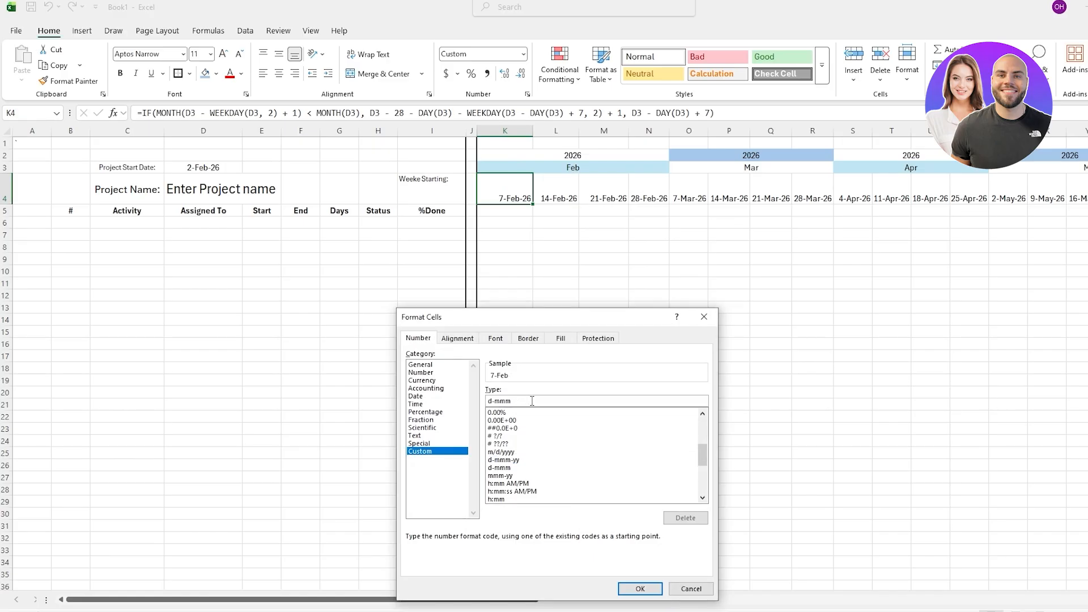
{"action": "left_click", "coordinate": [651, 592]}
{"action": "left_click", "coordinate": [510, 234]}
{"action": "left_click", "coordinate": [502, 202]}
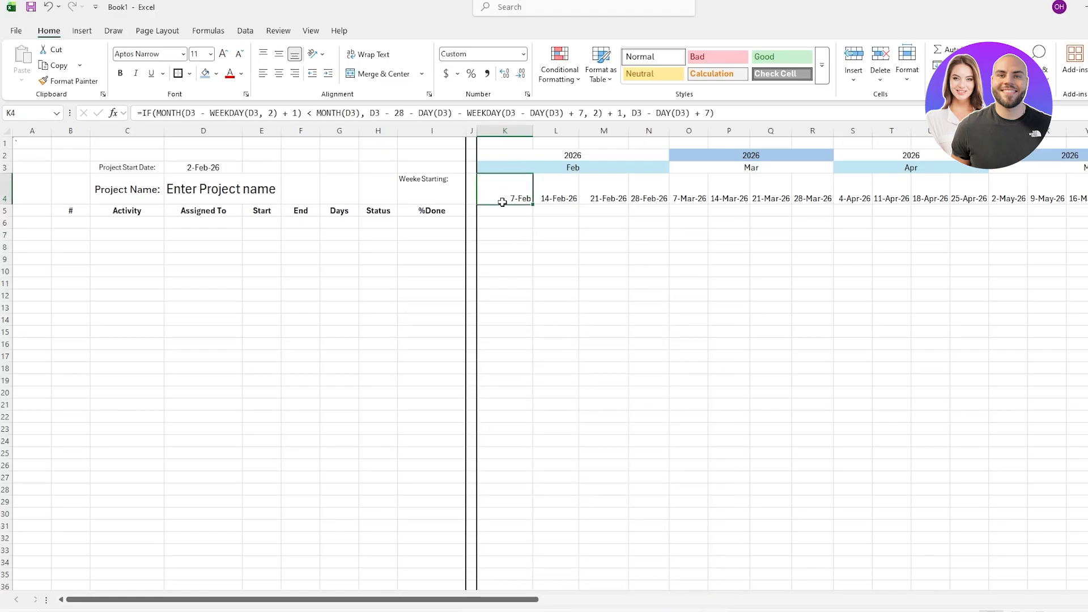
Try to fill K4 across the week dates to T4, and undo both the fill and K4's date format change
{"action": "left_click_drag", "start_coordinate": [532, 205], "coordinate": [896, 200]}
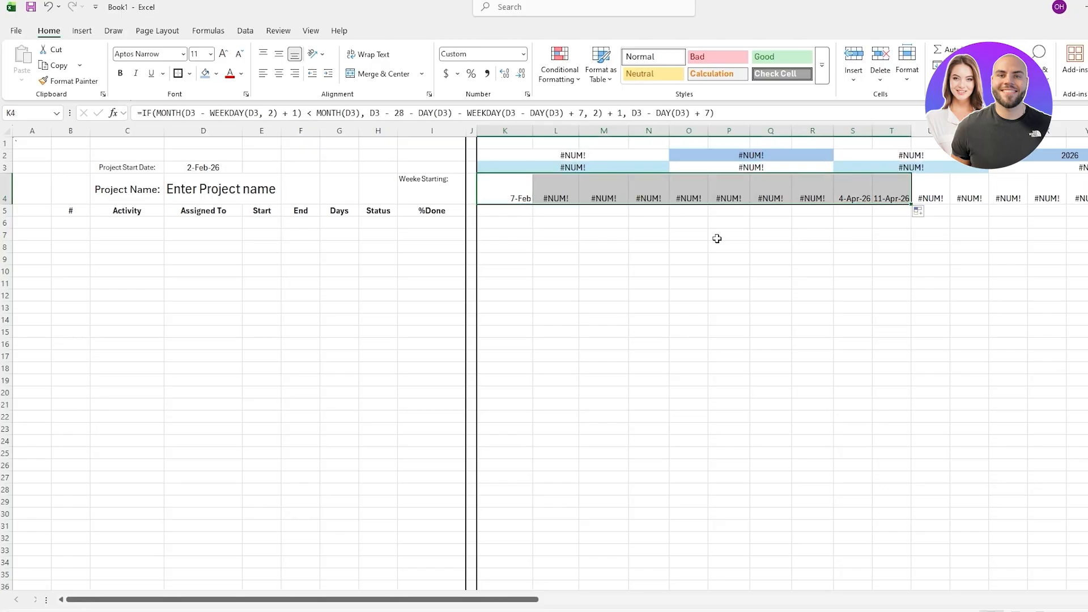
{"action": "key", "text": "ctrl+z"}
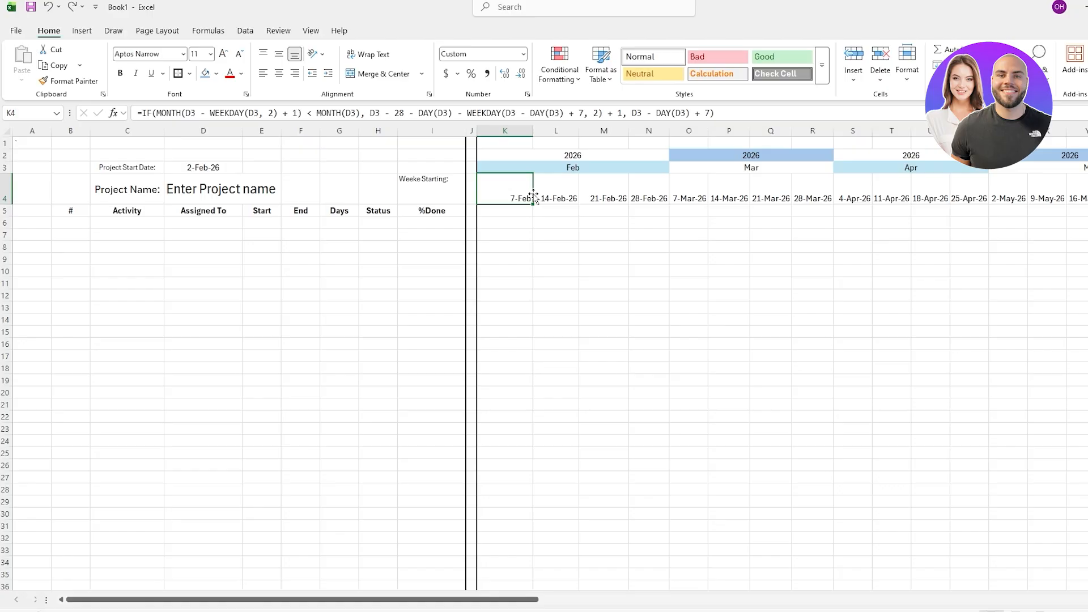
{"action": "key", "text": "ctrl+z"}
{"action": "left_click", "coordinate": [632, 235]}
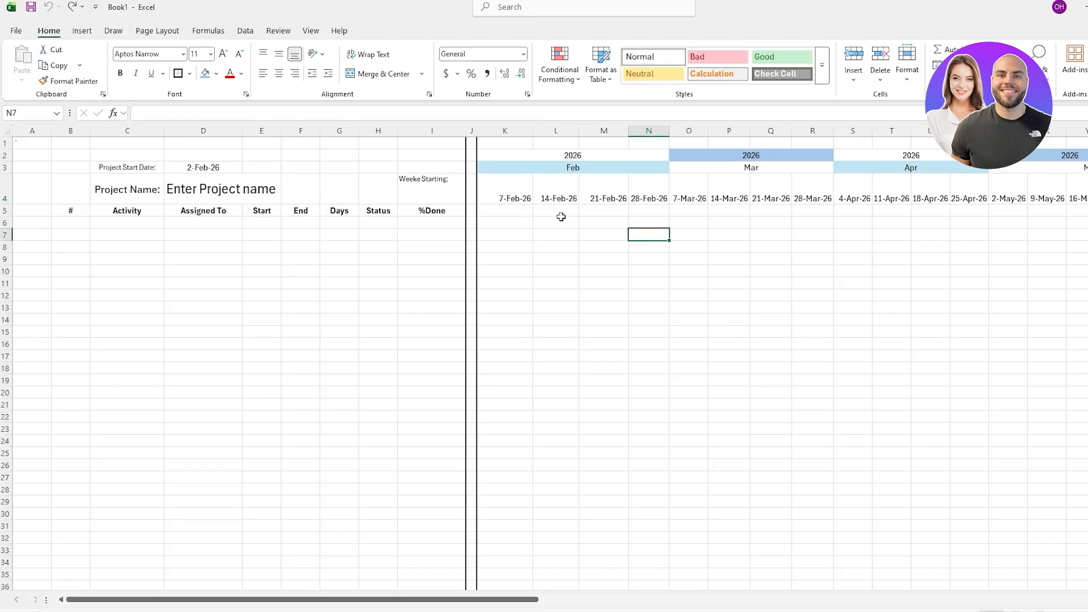
Center the timeline's year, month and week date headers horizontally and middle-align them vertically, from K4 through the last December week
{"action": "left_click_drag", "start_coordinate": [513, 197], "coordinate": [958, 193]}
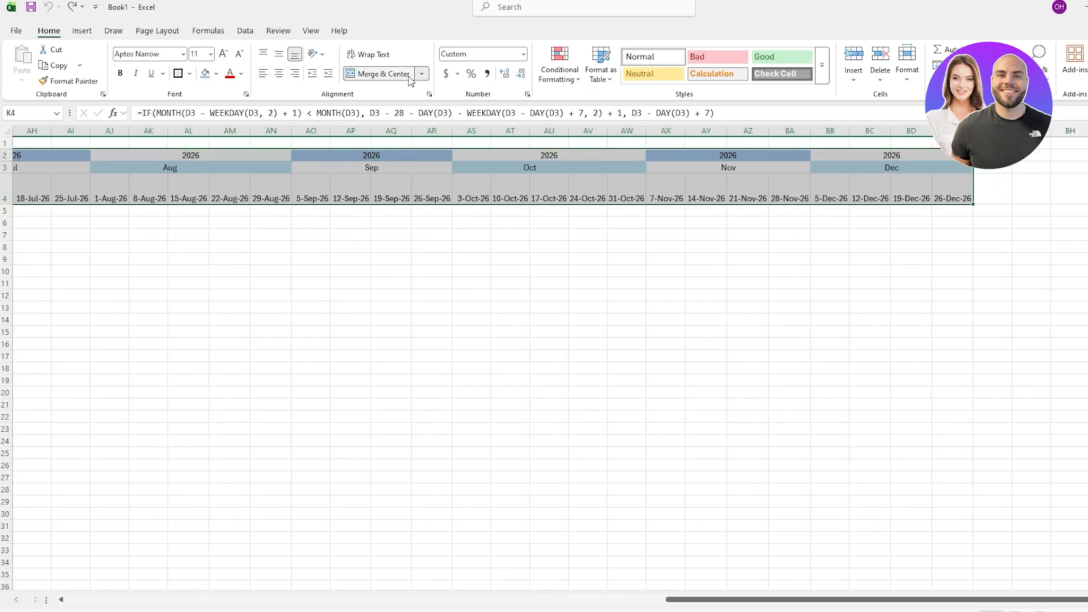
{"action": "left_click", "coordinate": [278, 74]}
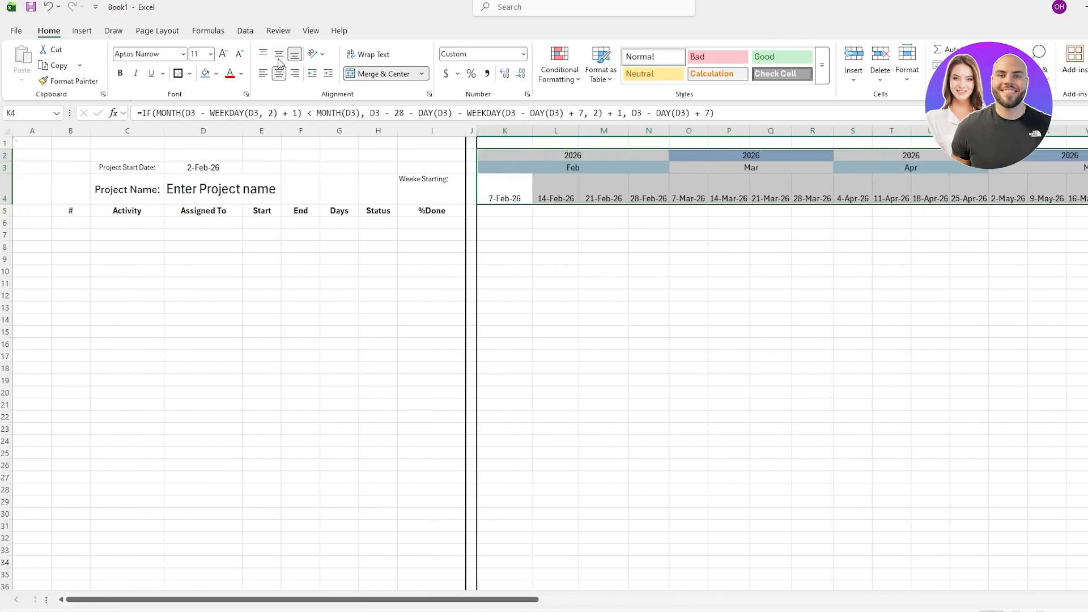
{"action": "left_click", "coordinate": [279, 55]}
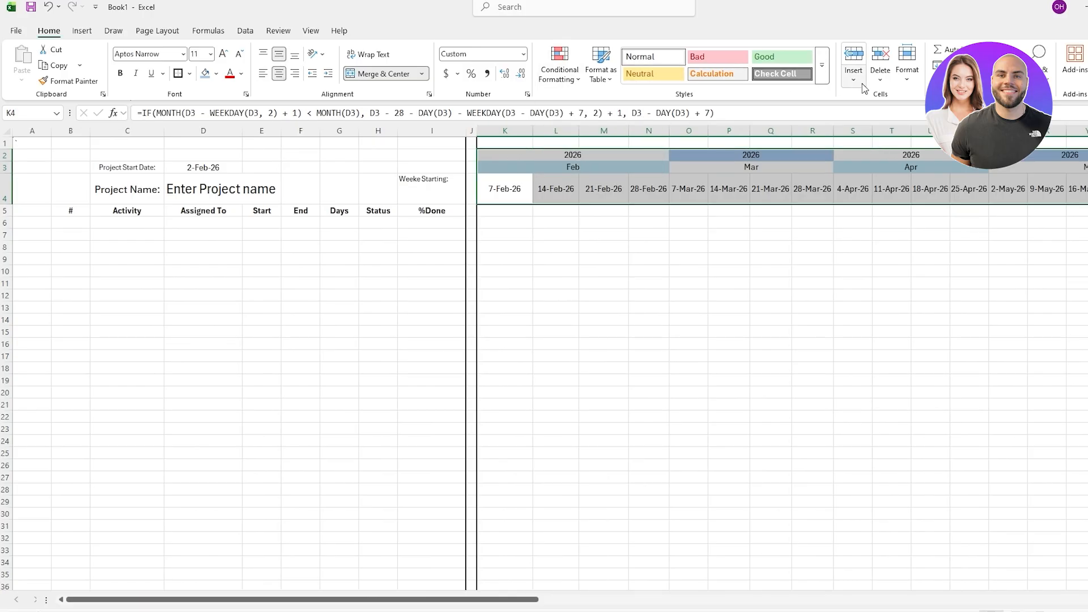
Left-align the timeline headers and increase their indent by one level
{"action": "left_click", "coordinate": [263, 74]}
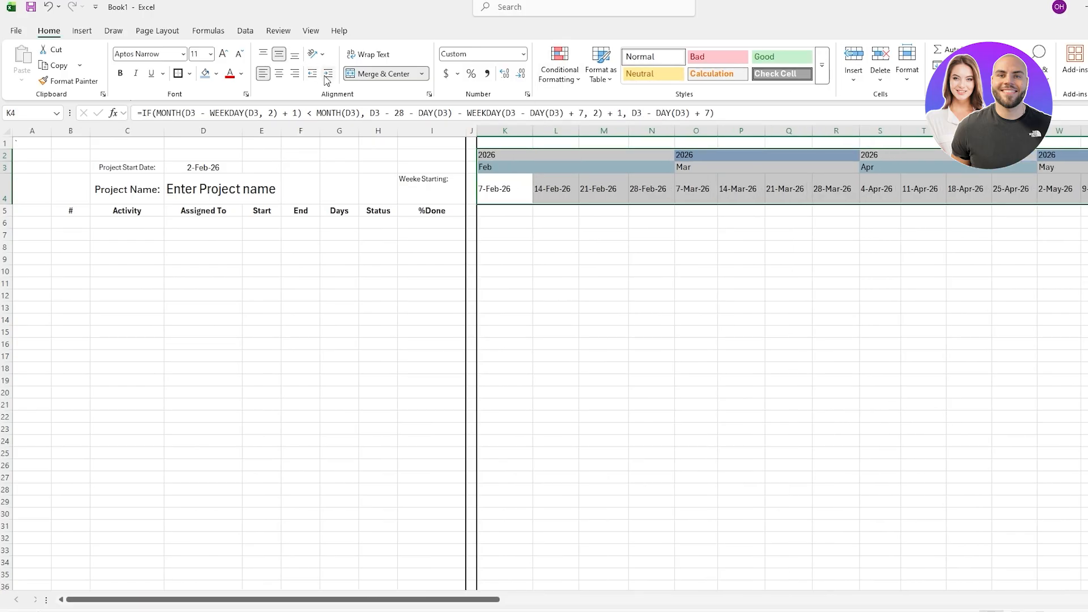
{"action": "left_click", "coordinate": [328, 74]}
{"action": "left_click", "coordinate": [733, 276]}
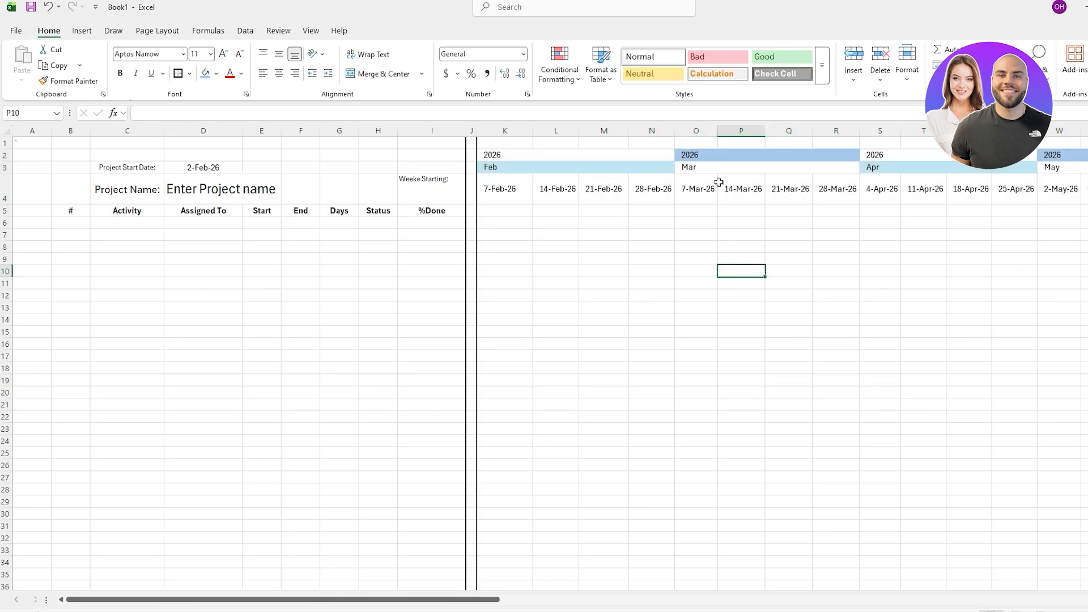
Center the year, month and week date headers horizontally across the whole timeline
{"action": "left_click_drag", "start_coordinate": [494, 156], "coordinate": [1005, 201]}
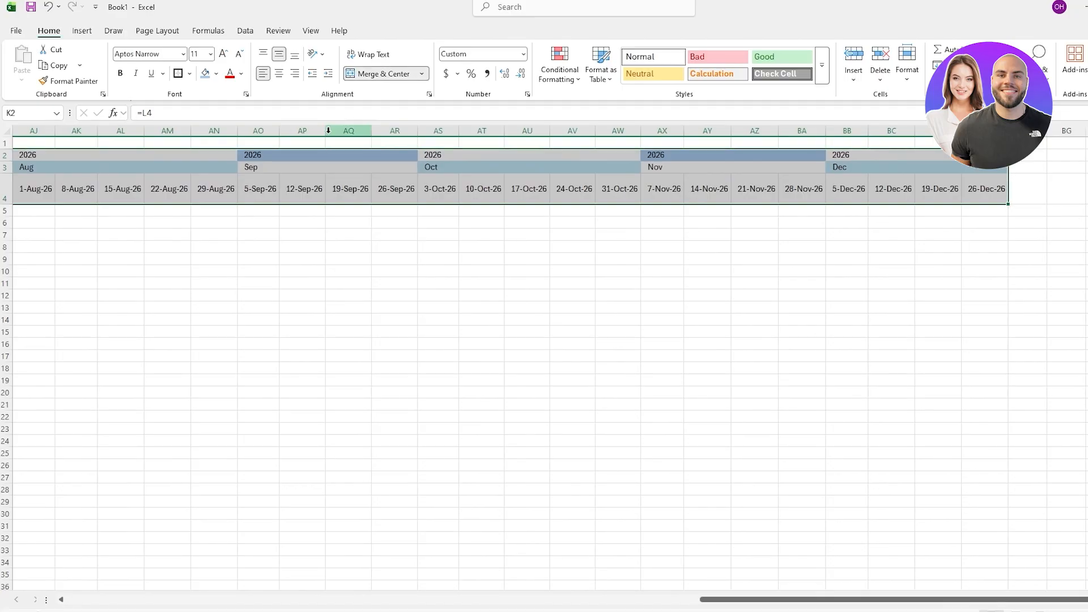
{"action": "left_click", "coordinate": [280, 74]}
{"action": "left_click", "coordinate": [562, 249]}
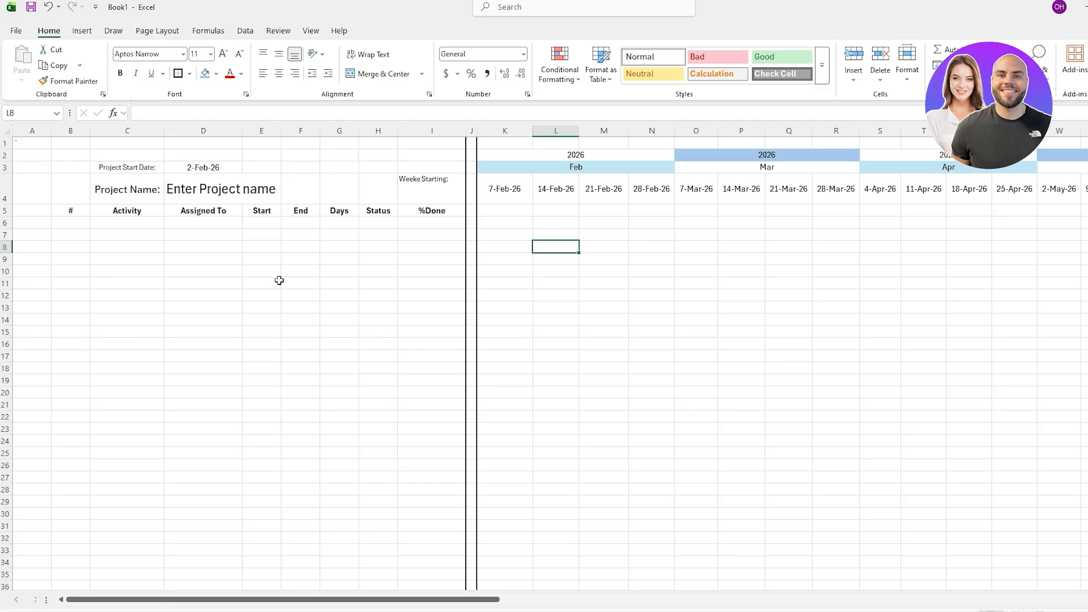
Examine the empty entry area below the activity headers column by column, from # through %Done
{"action": "left_click_drag", "start_coordinate": [491, 602], "coordinate": [435, 598]}
{"action": "left_click_drag", "start_coordinate": [73, 298], "coordinate": [68, 357]}
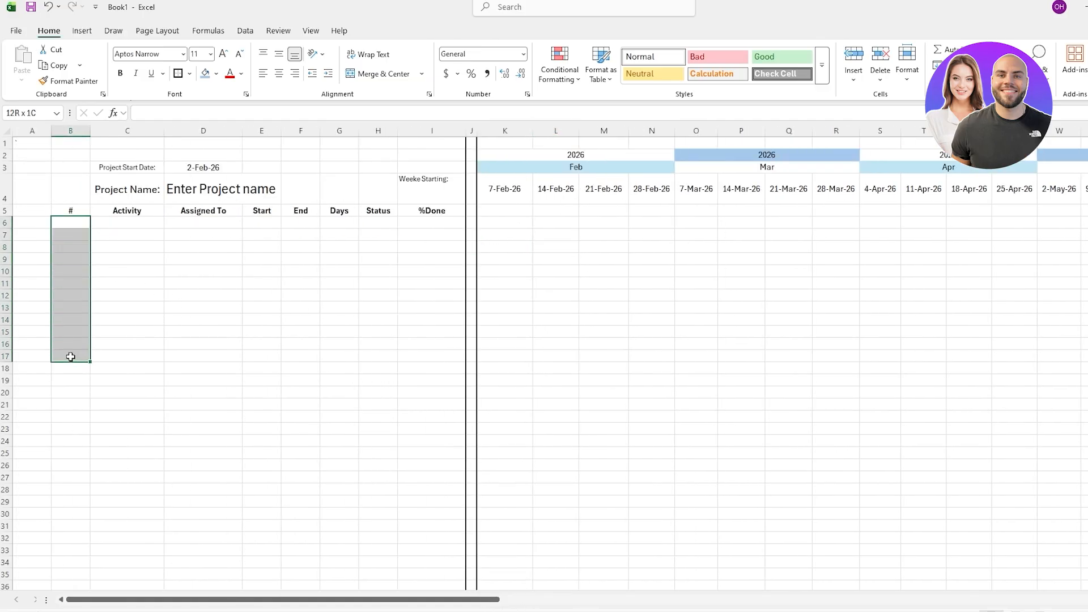
{"action": "left_click_drag", "start_coordinate": [126, 222], "coordinate": [121, 359]}
{"action": "left_click_drag", "start_coordinate": [211, 225], "coordinate": [205, 393]}
{"action": "left_click_drag", "start_coordinate": [274, 222], "coordinate": [306, 332]}
{"action": "left_click_drag", "start_coordinate": [353, 214], "coordinate": [378, 286]}
{"action": "left_click_drag", "start_coordinate": [431, 248], "coordinate": [448, 285]}
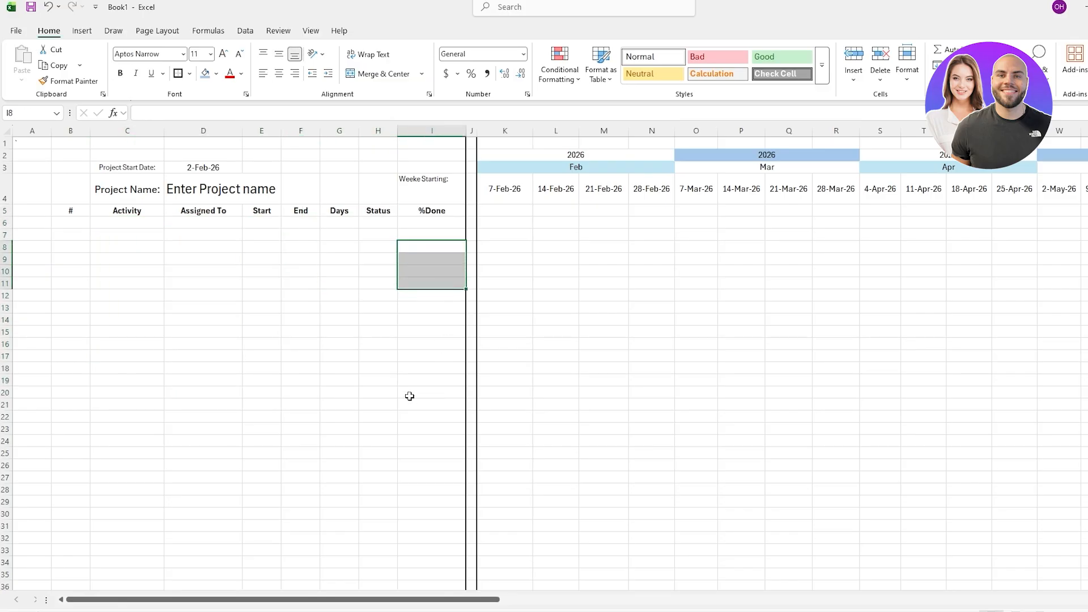
{"action": "left_click_drag", "start_coordinate": [70, 222], "coordinate": [433, 316]}
{"action": "left_click_drag", "start_coordinate": [345, 356], "coordinate": [381, 379]}
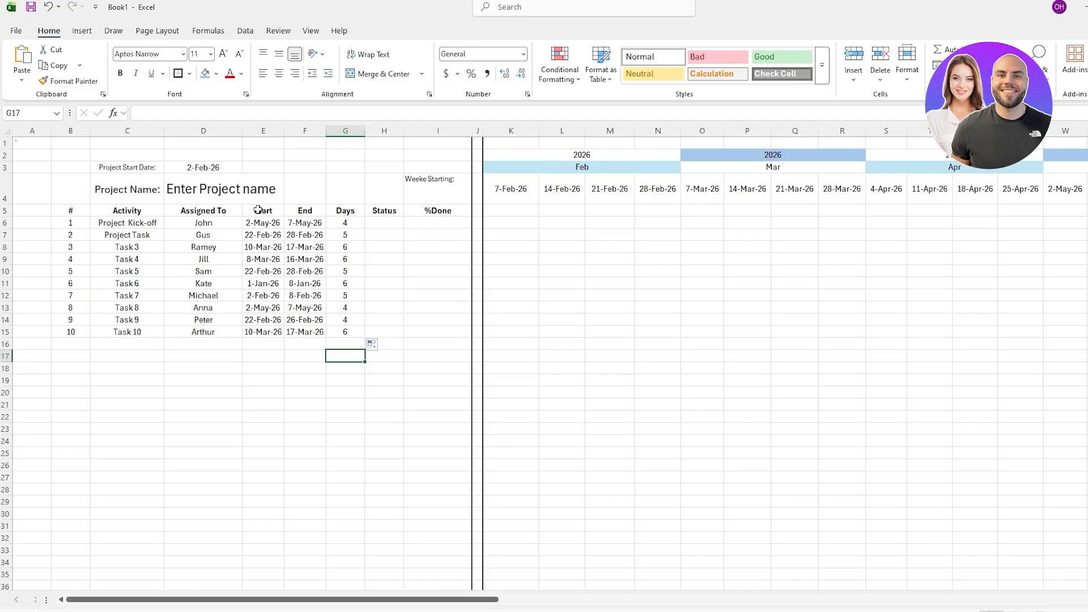
Examine the NETWORKDAYS formulas in the Days column, checking several task rows from G6 down
{"action": "left_click", "coordinate": [330, 223]}
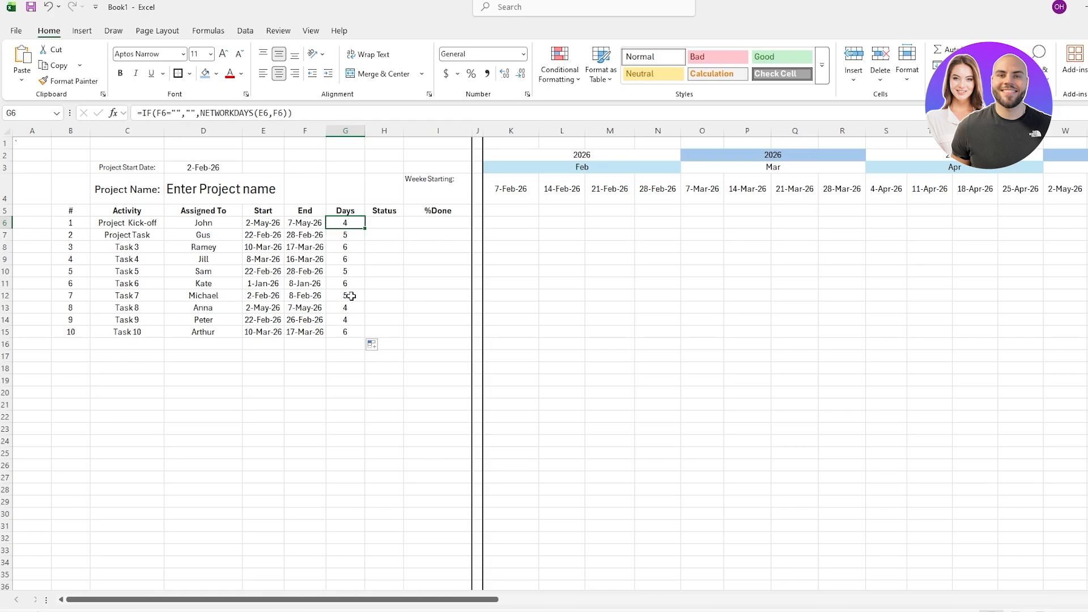
{"action": "left_click", "coordinate": [299, 225]}
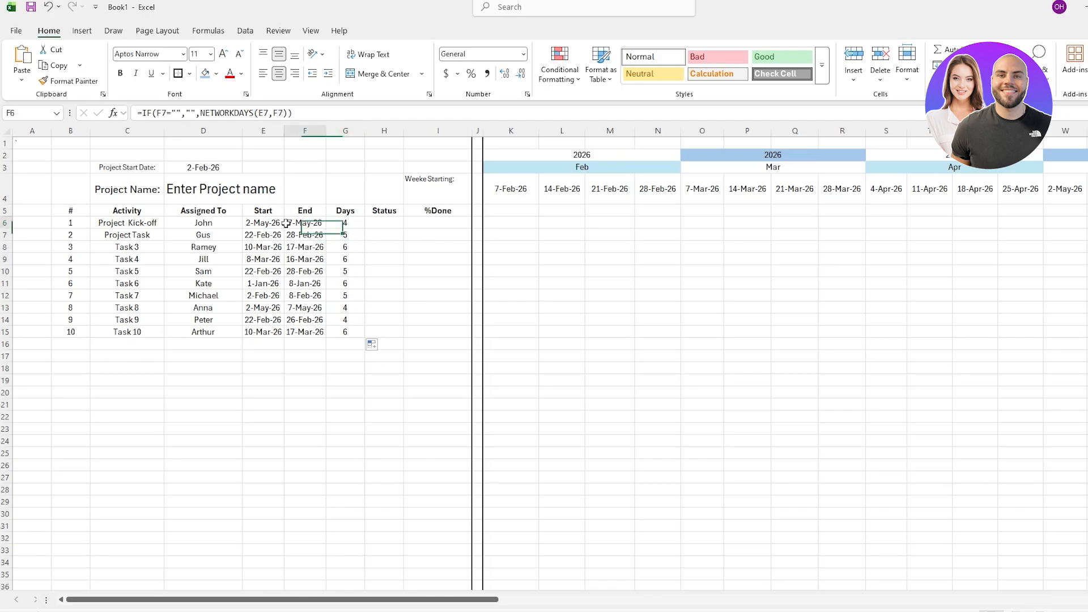
{"action": "left_click", "coordinate": [354, 225]}
{"action": "left_click", "coordinate": [353, 235]}
{"action": "left_click", "coordinate": [354, 247]}
{"action": "left_click", "coordinate": [351, 259]}
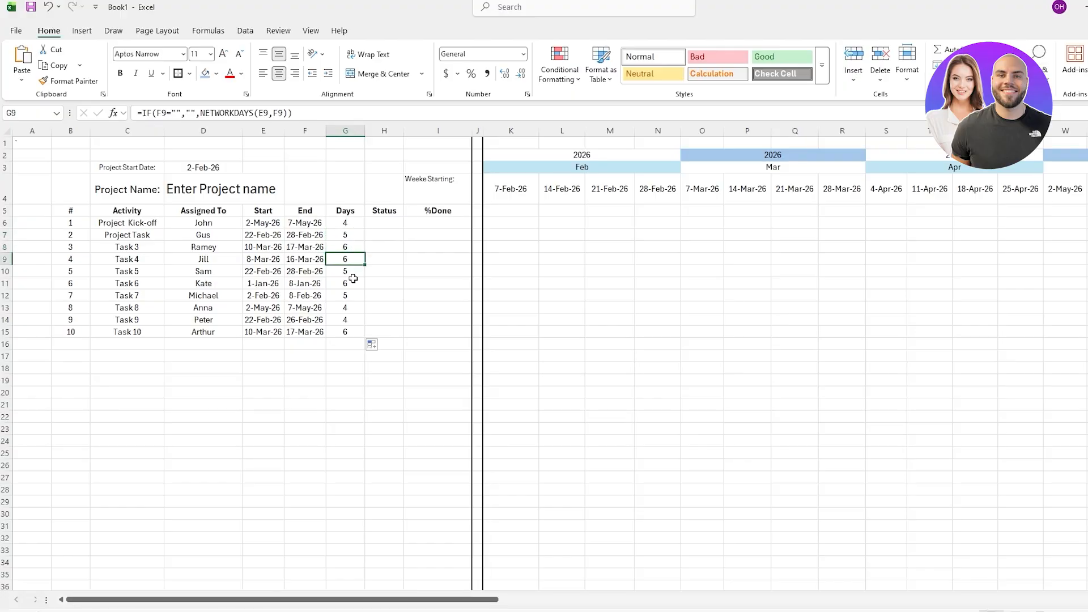
{"action": "left_click", "coordinate": [353, 282]}
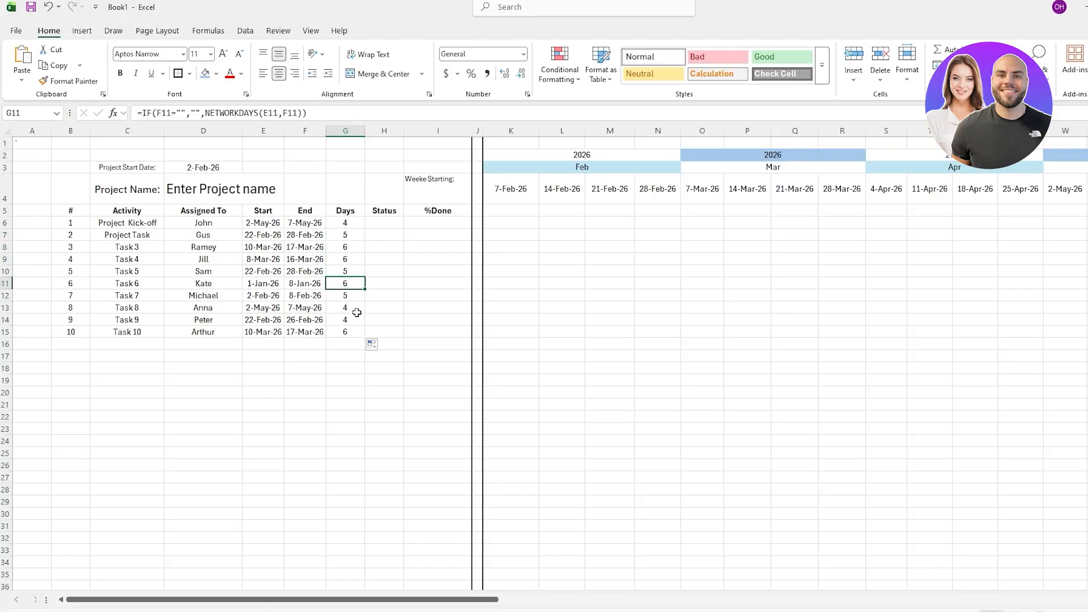
{"action": "left_click", "coordinate": [357, 313]}
{"action": "left_click", "coordinate": [388, 211]}
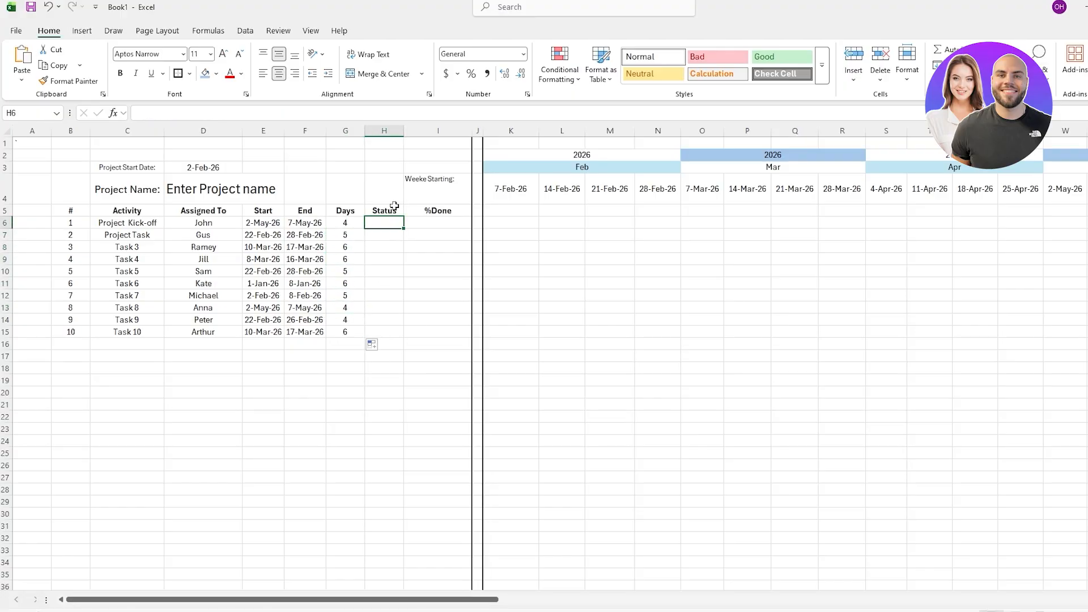
{"action": "double_click", "coordinate": [391, 221]}
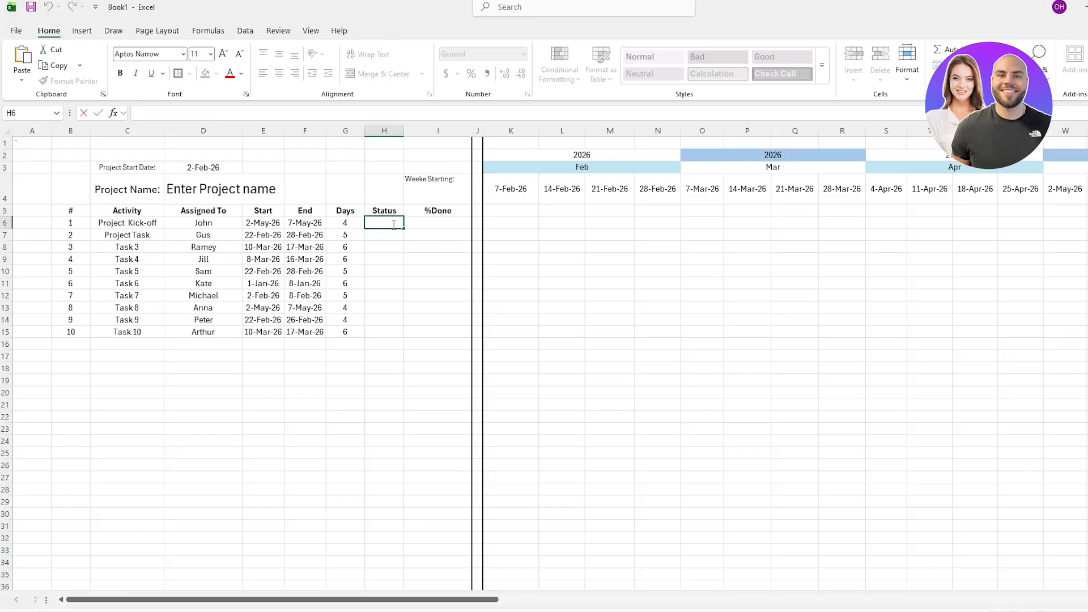
{"action": "key", "text": "Escape"}
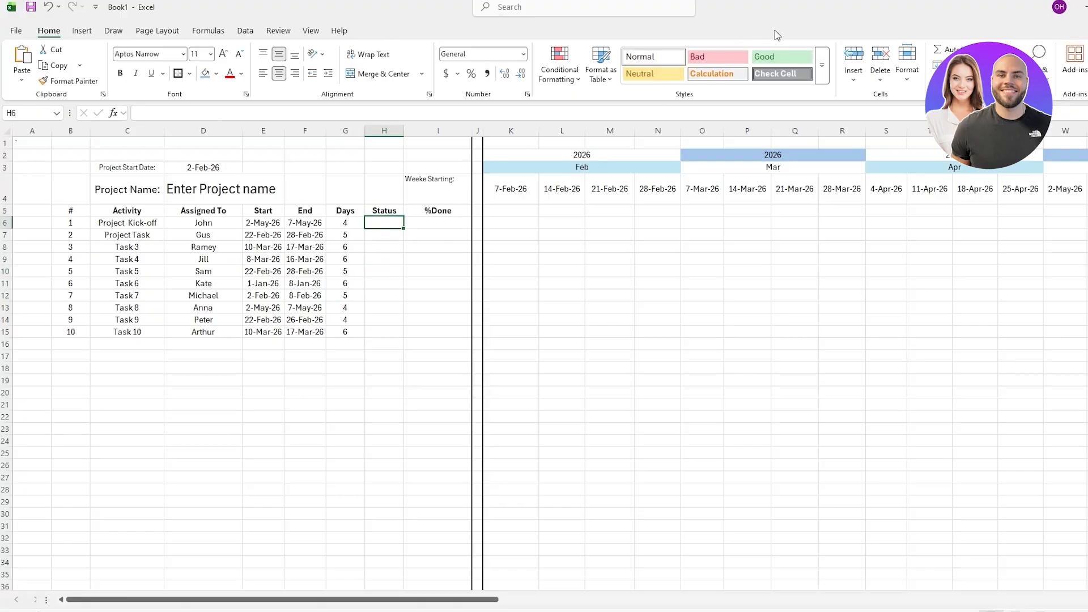
{"action": "left_click", "coordinate": [820, 58]}
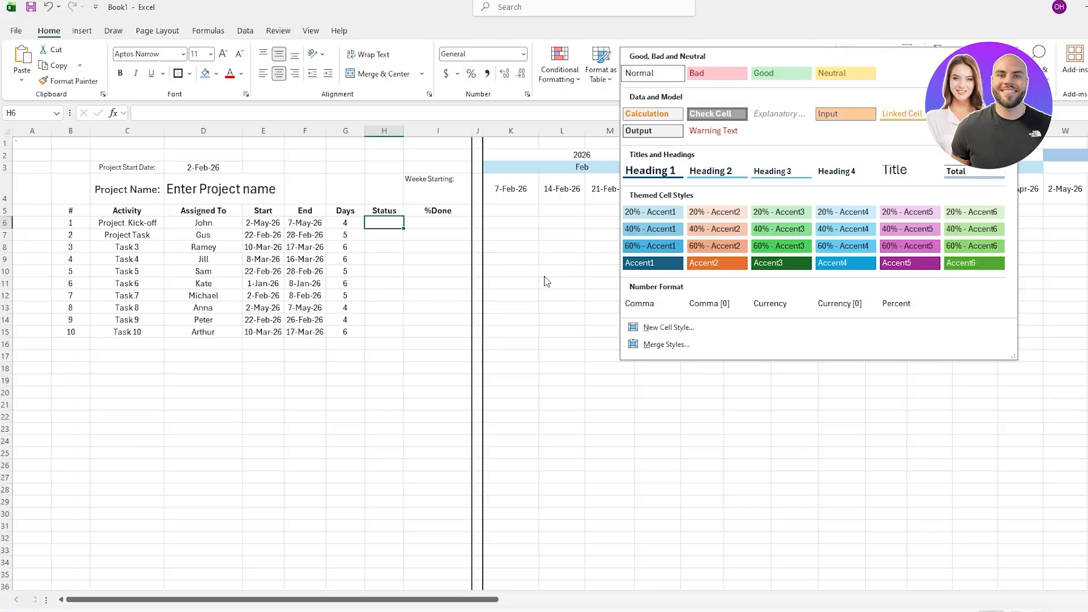
{"action": "left_click", "coordinate": [384, 222]}
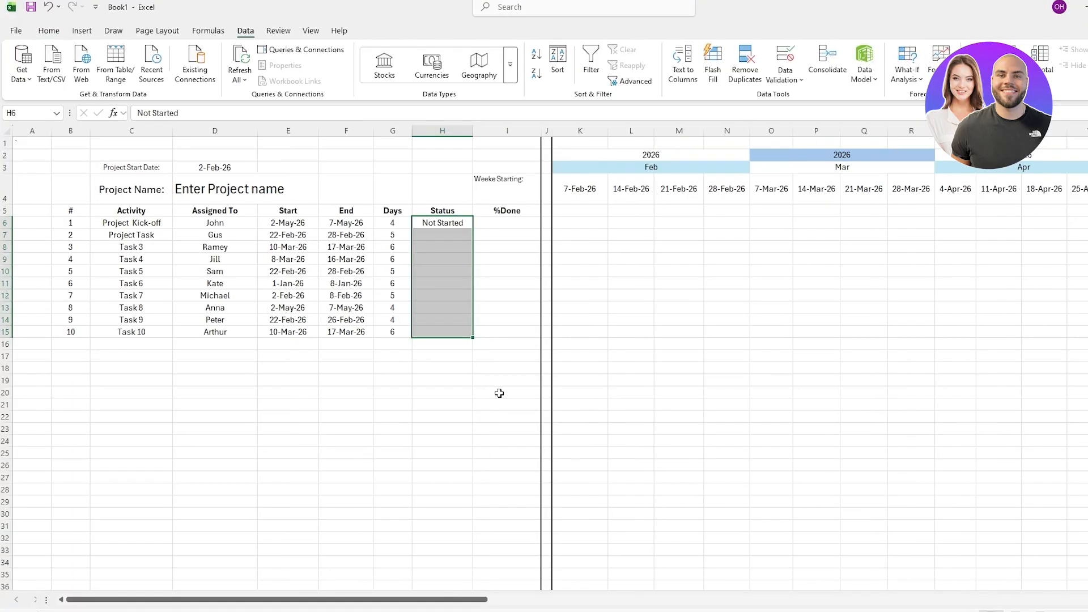
Inspect the drop-down cells in the Status column and the Statuses source list in C41:C45
{"action": "left_click", "coordinate": [463, 247]}
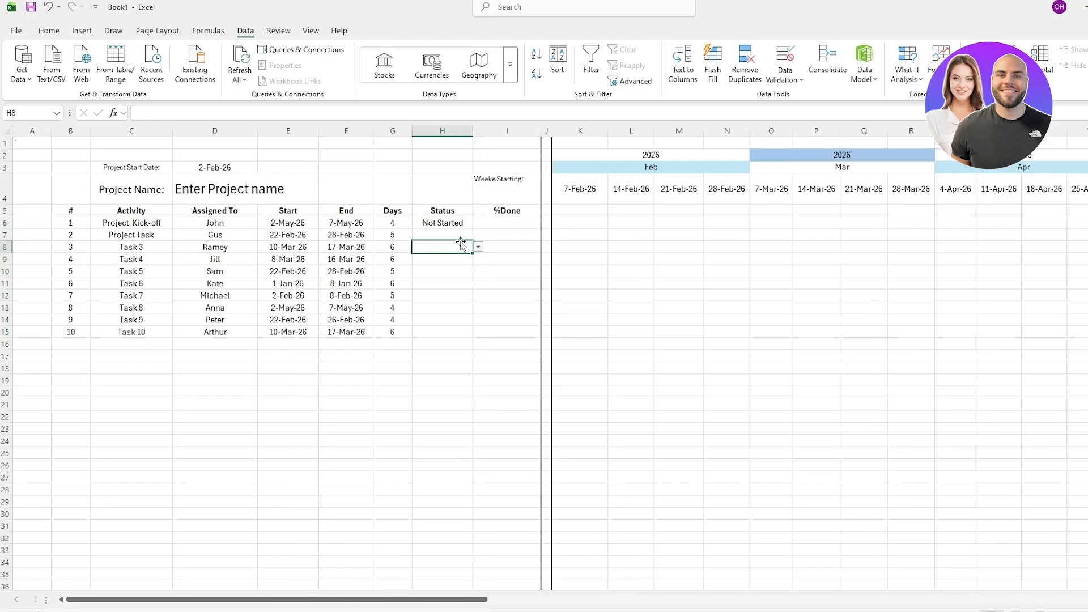
{"action": "left_click", "coordinate": [477, 223]}
{"action": "scroll", "coordinate": [478, 224], "scroll_direction": "down", "scroll_amount": 12}
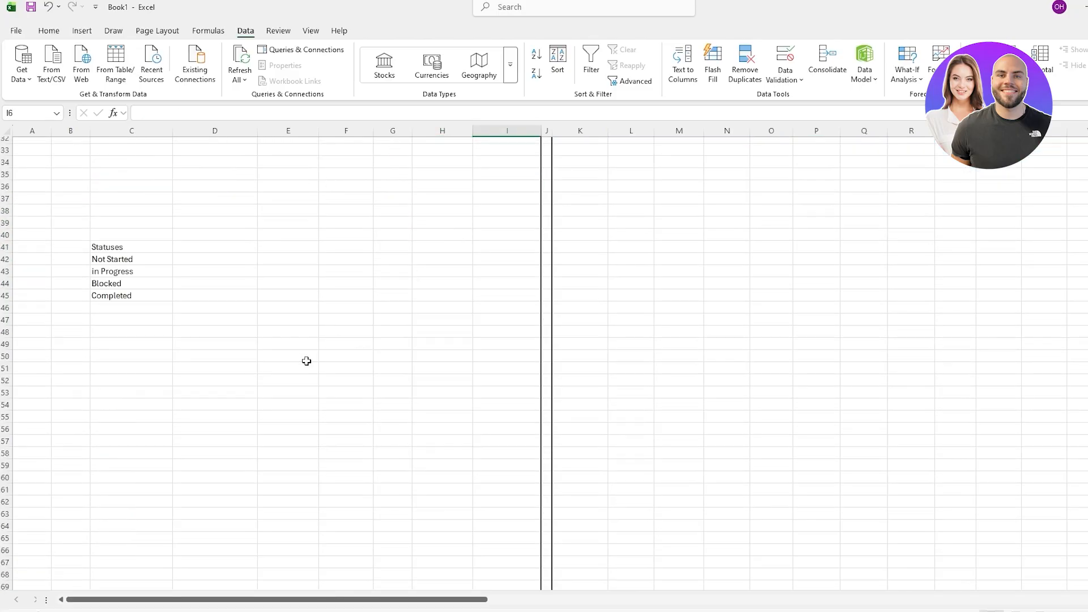
{"action": "scroll", "coordinate": [99, 213], "scroll_direction": "up", "scroll_amount": 2}
{"action": "scroll", "coordinate": [124, 306], "scroll_direction": "up", "scroll_amount": 10}
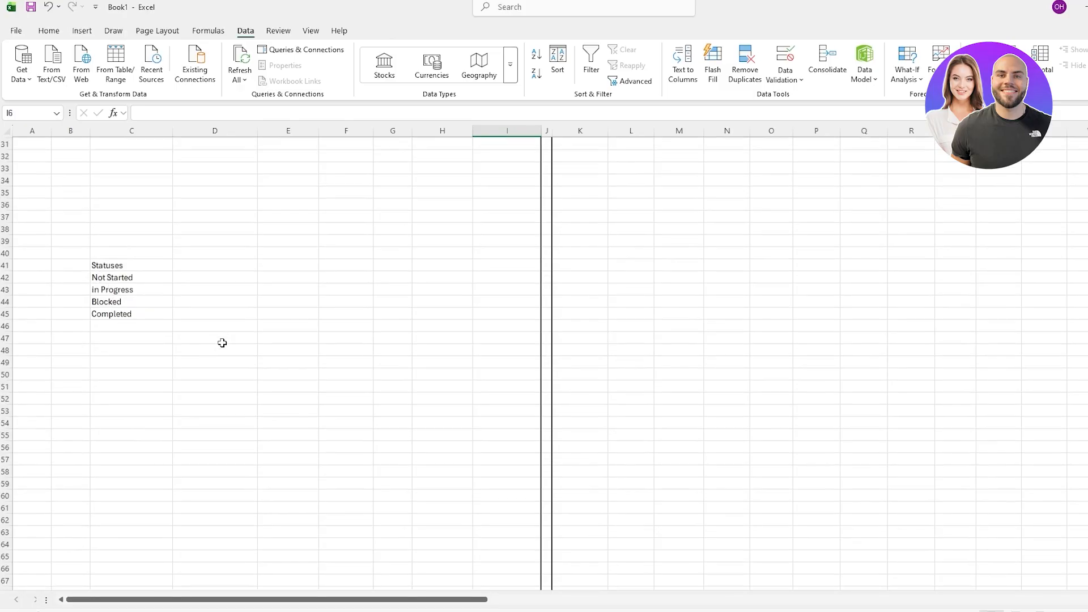
Try to change the list validation source for Status cells H6:H15 to the four statuses in C42:C45
{"action": "left_click_drag", "start_coordinate": [444, 223], "coordinate": [445, 332]}
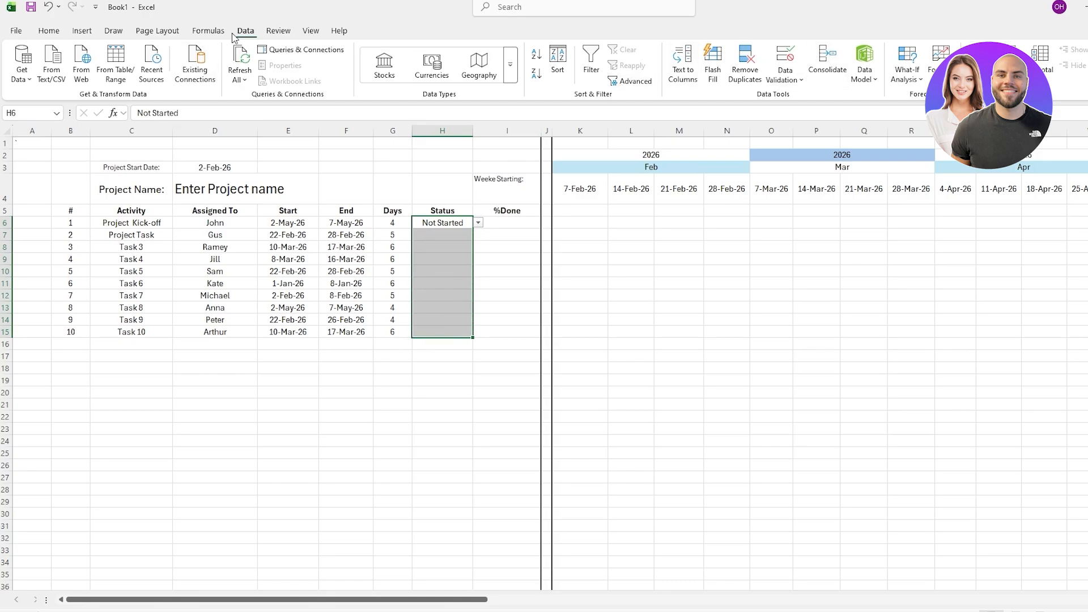
{"action": "left_click", "coordinate": [799, 83]}
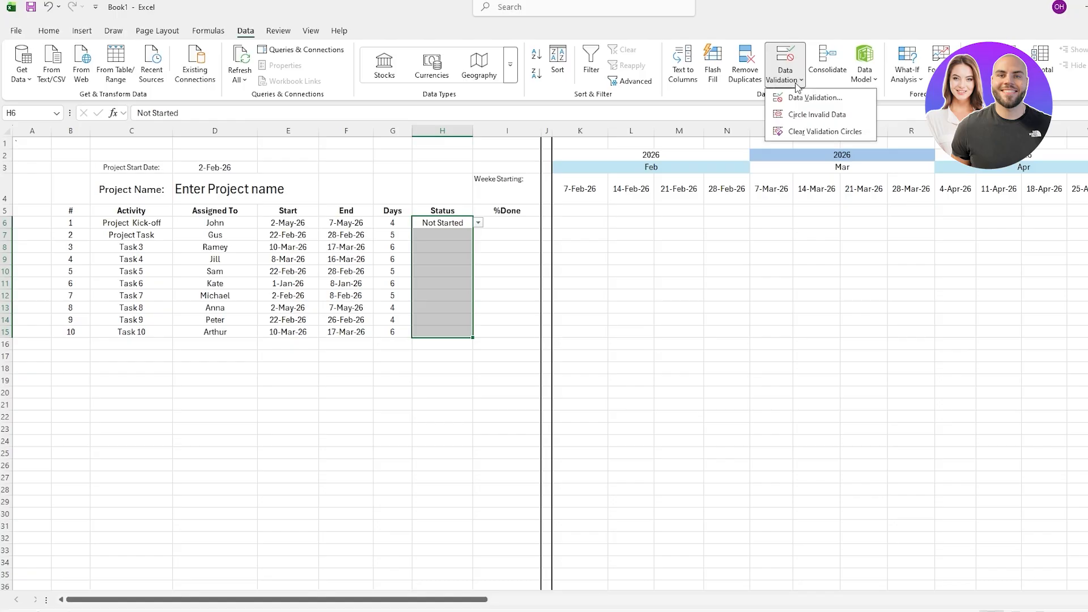
{"action": "left_click", "coordinate": [803, 101]}
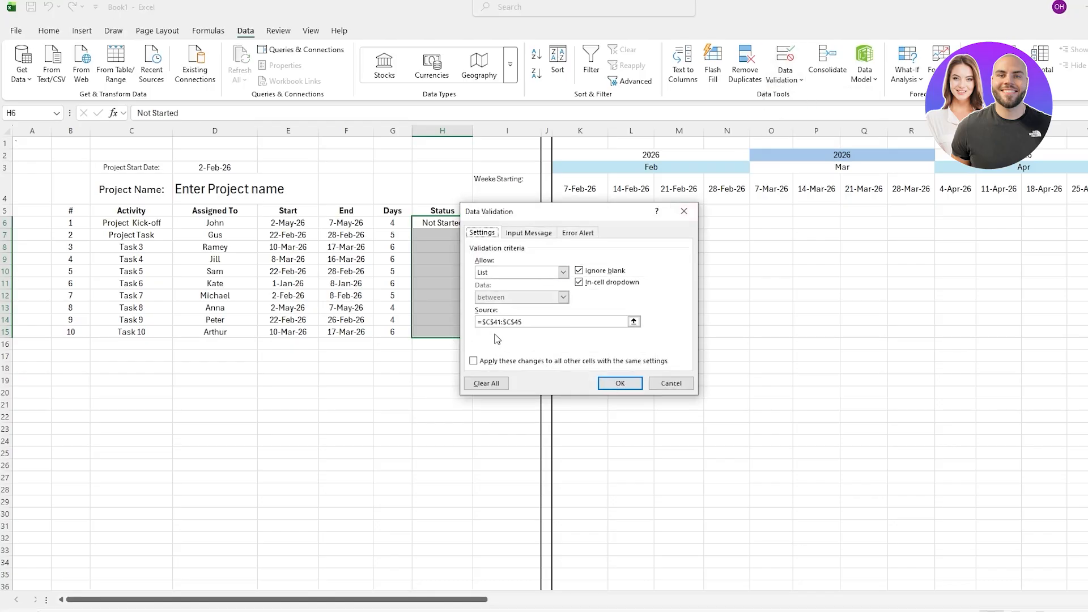
{"action": "left_click", "coordinate": [505, 273]}
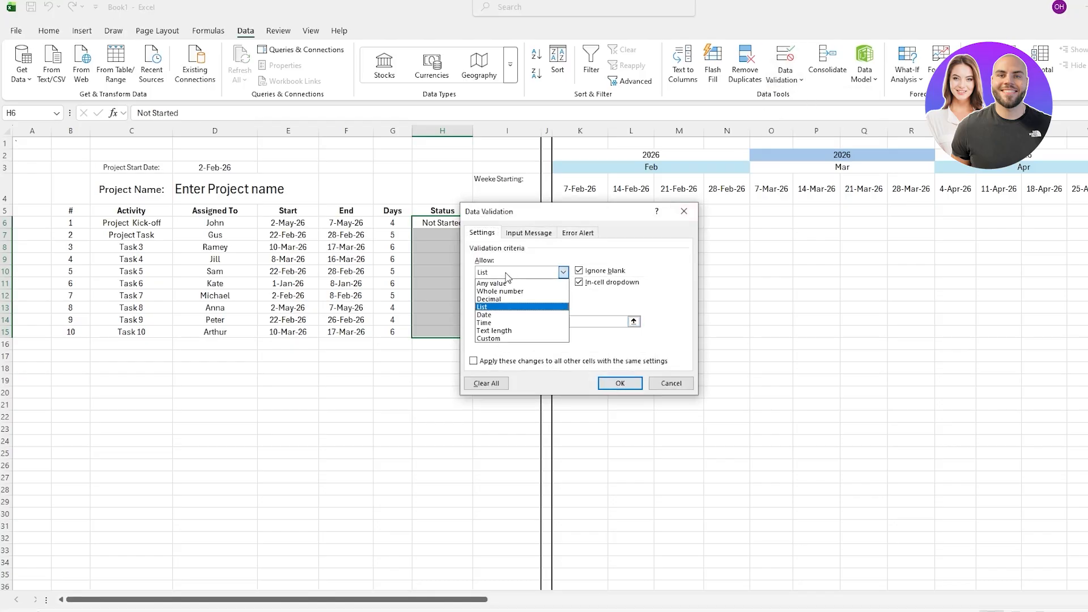
{"action": "left_click", "coordinate": [510, 307]}
{"action": "left_click", "coordinate": [503, 321]}
{"action": "left_click", "coordinate": [96, 544]}
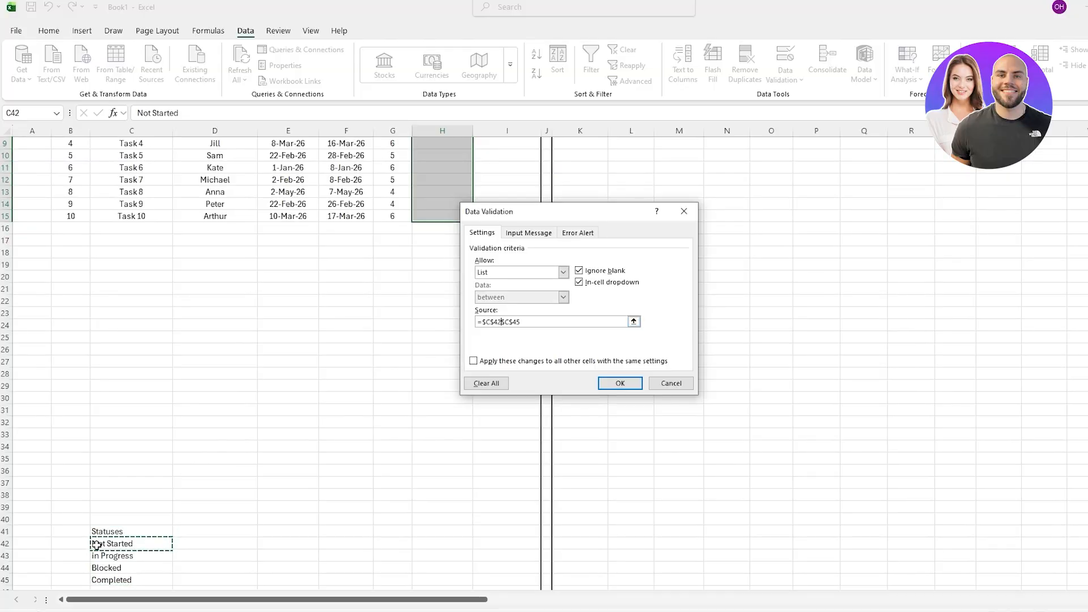
{"action": "left_click_drag", "start_coordinate": [96, 545], "coordinate": [116, 579]}
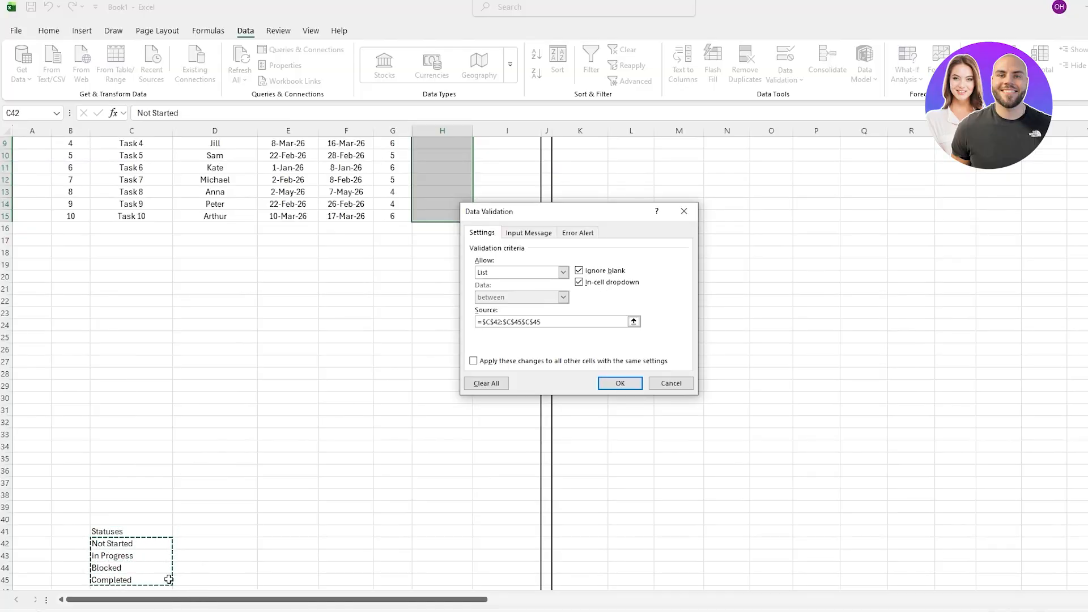
{"action": "left_click", "coordinate": [620, 383]}
{"action": "left_click", "coordinate": [560, 381]}
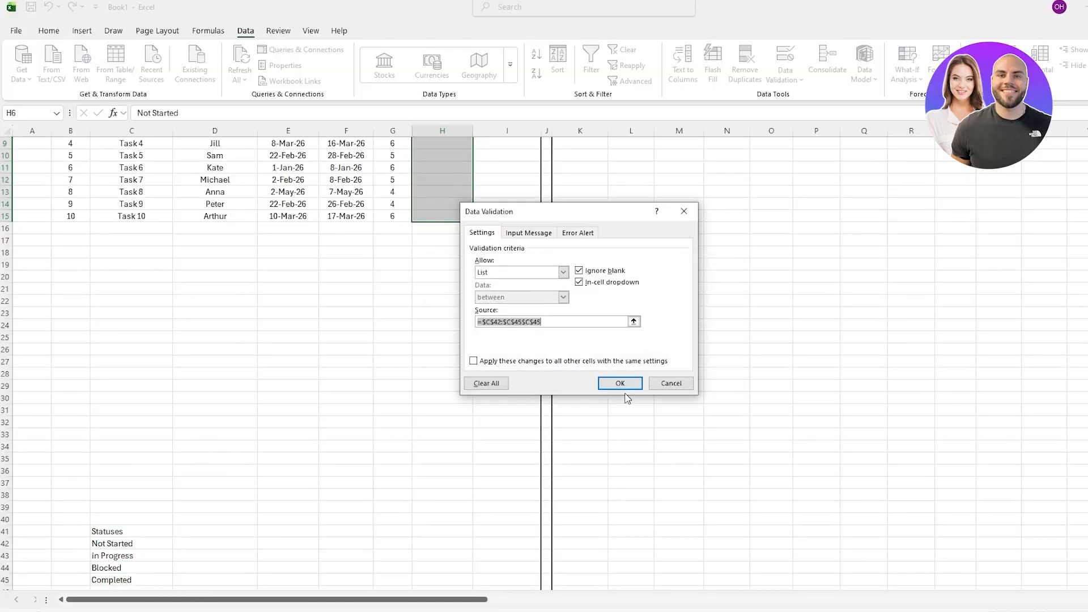
{"action": "left_click", "coordinate": [620, 383]}
{"action": "left_click", "coordinate": [560, 379]}
Clear all validation rules from the Status cells H6:H15 and delete the Project Kick-off status in H6
{"action": "left_click", "coordinate": [498, 385]}
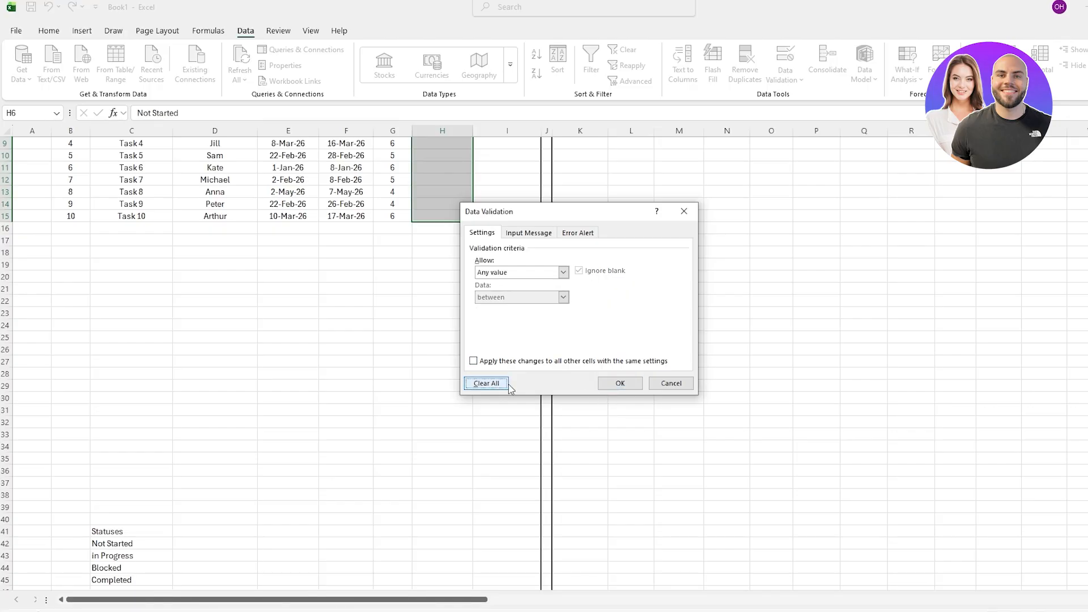
{"action": "left_click", "coordinate": [620, 384]}
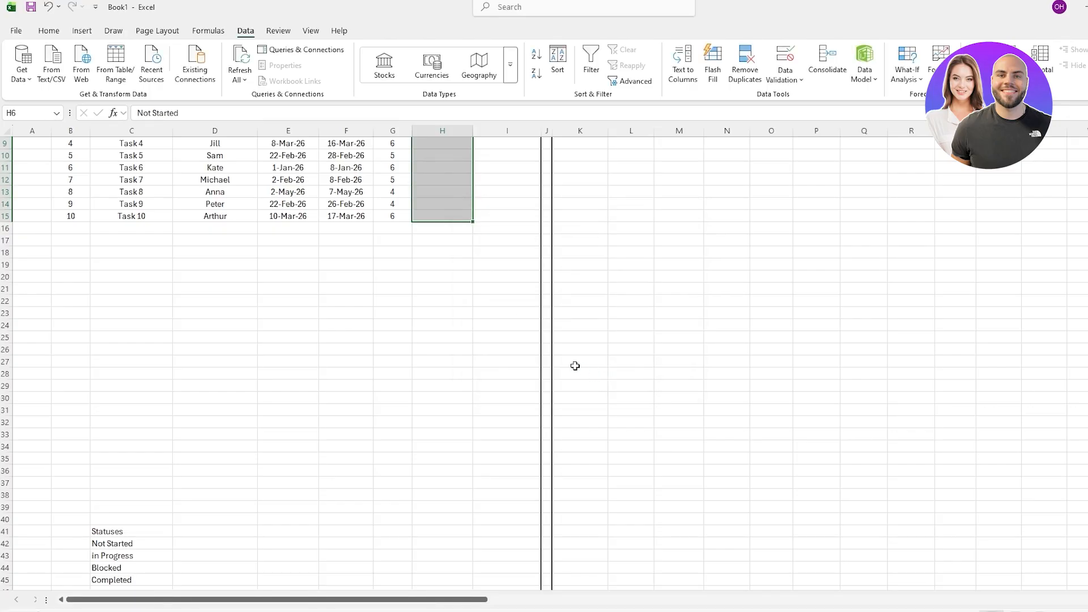
{"action": "scroll", "coordinate": [575, 366], "scroll_direction": "up", "scroll_amount": 3}
{"action": "left_click", "coordinate": [441, 217]}
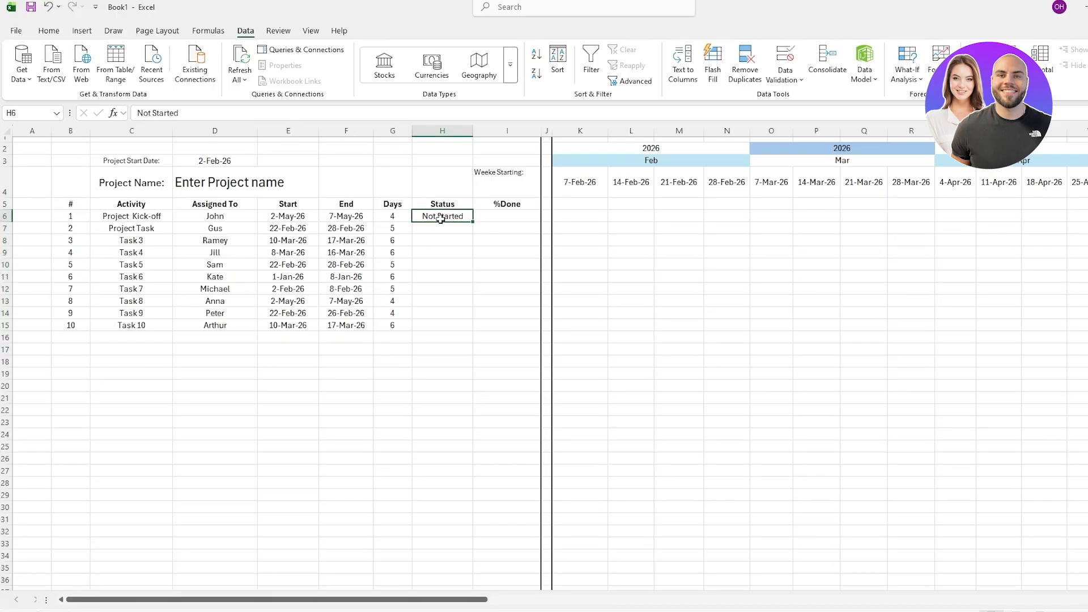
{"action": "key", "text": "Delete"}
Apply list data validation to Status cells H6:H15 with =$C$42:$C$45 as the source
{"action": "left_click_drag", "start_coordinate": [441, 217], "coordinate": [437, 327]}
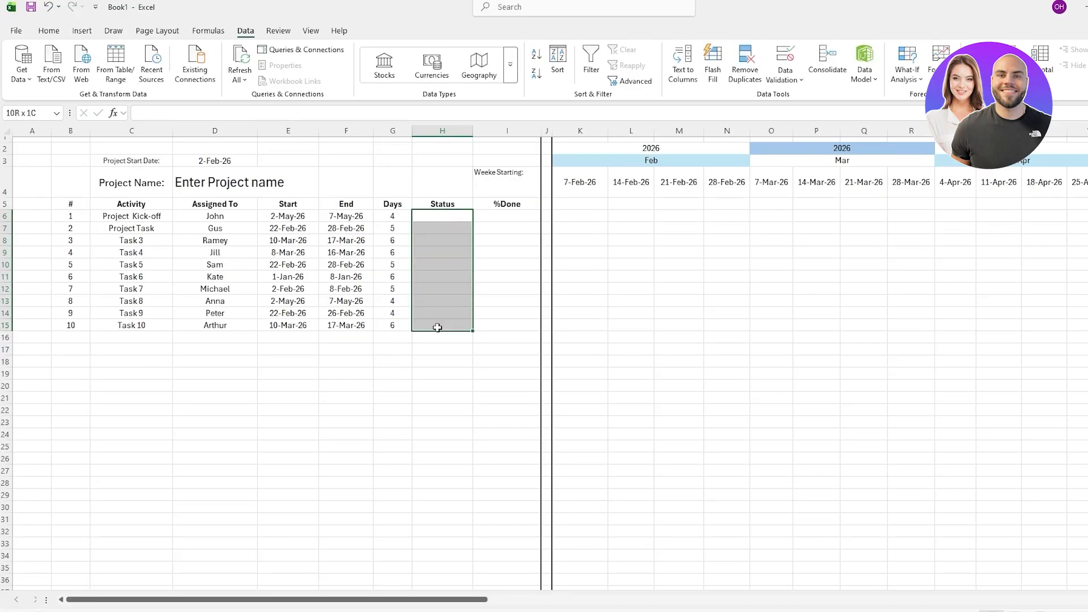
{"action": "left_click", "coordinate": [785, 57]}
{"action": "left_click", "coordinate": [562, 272]}
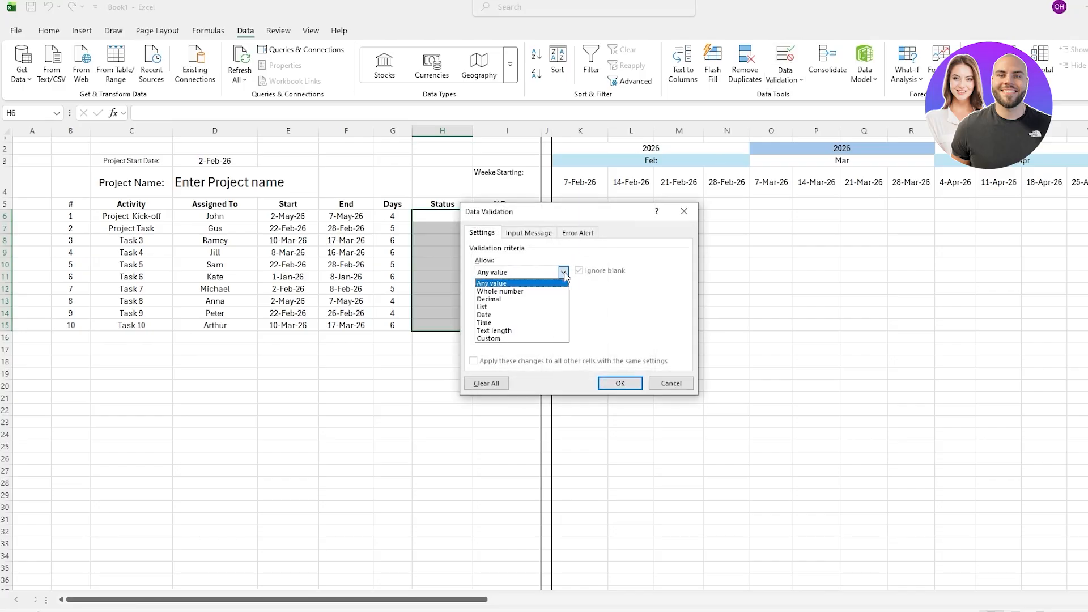
{"action": "left_click", "coordinate": [524, 306]}
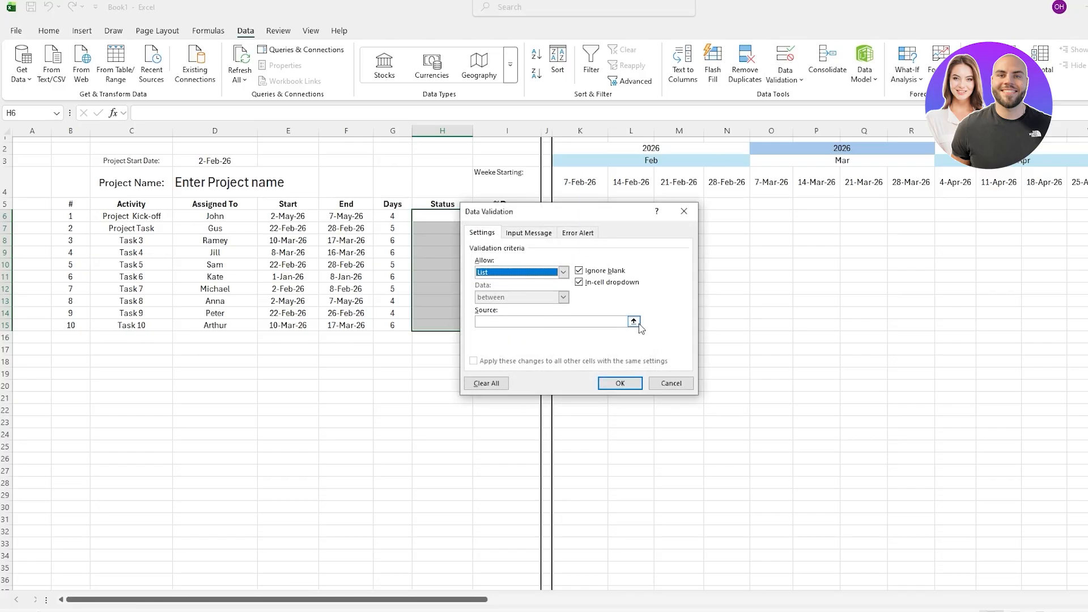
{"action": "left_click", "coordinate": [569, 321]}
{"action": "scroll", "coordinate": [134, 486], "scroll_direction": "down", "scroll_amount": 5}
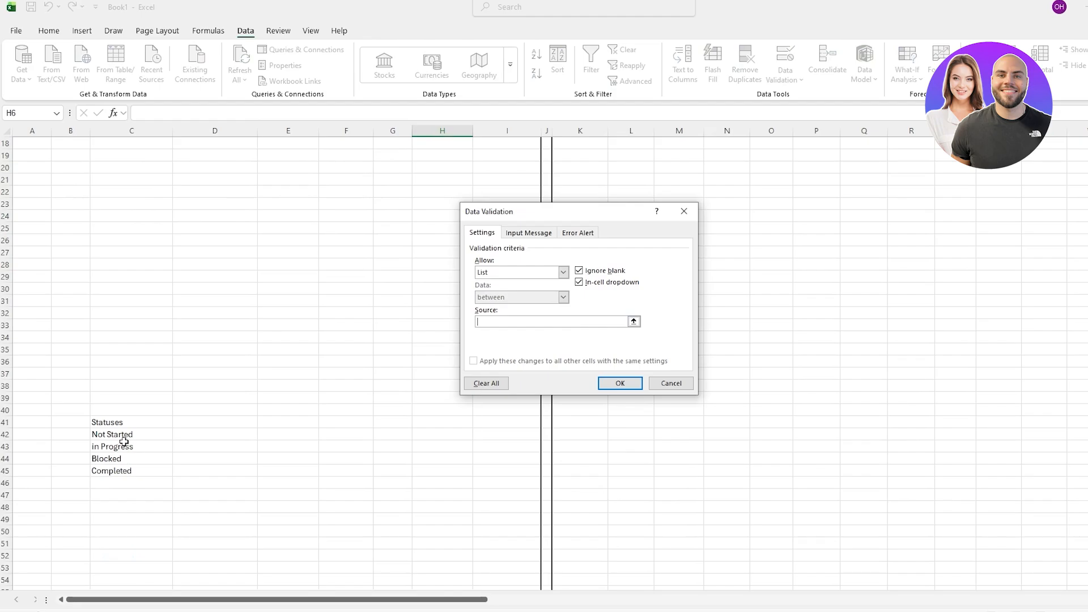
{"action": "left_click_drag", "start_coordinate": [124, 437], "coordinate": [129, 471]}
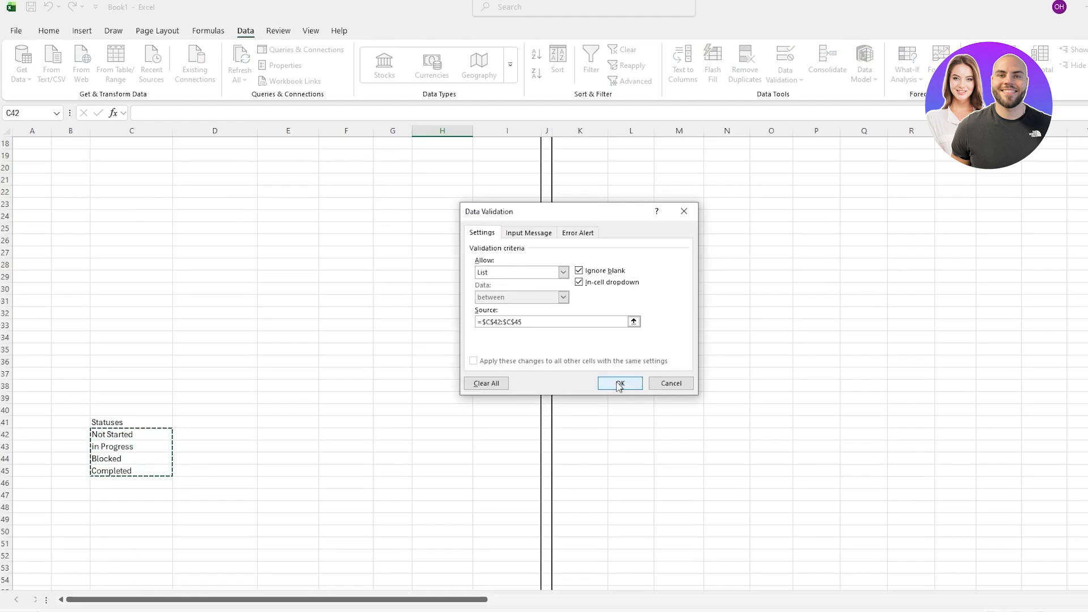
{"action": "left_click", "coordinate": [620, 384]}
{"action": "scroll", "coordinate": [571, 385], "scroll_direction": "up", "scroll_amount": 6}
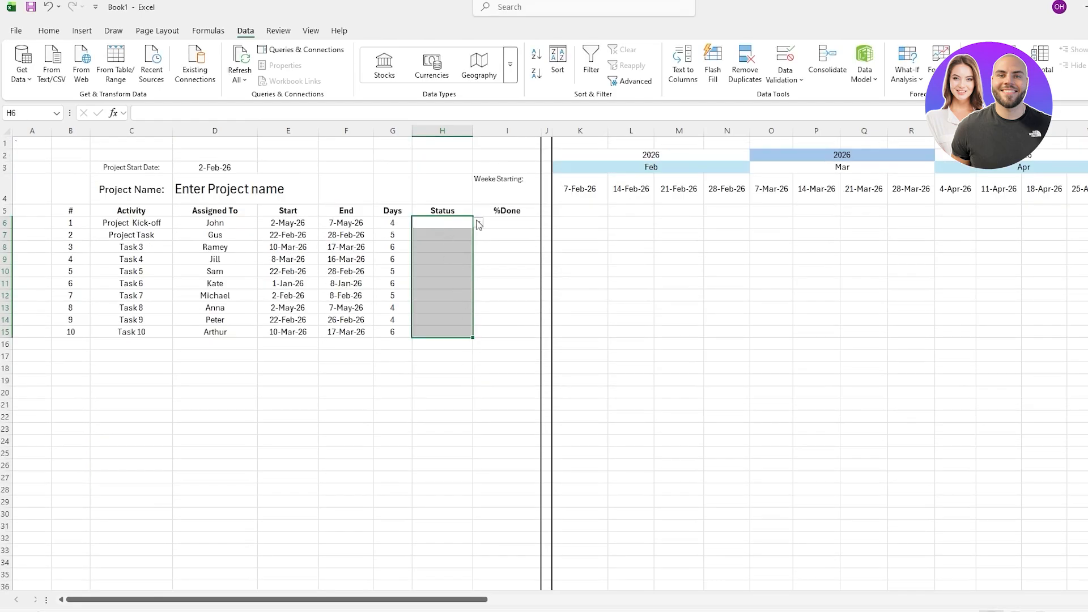
Set the Status of Project Kick-off to in Progress, Project Task to Blocked and Task 3 to Completed
{"action": "left_click", "coordinate": [479, 223]}
{"action": "left_click", "coordinate": [466, 250]}
{"action": "left_click", "coordinate": [479, 236]}
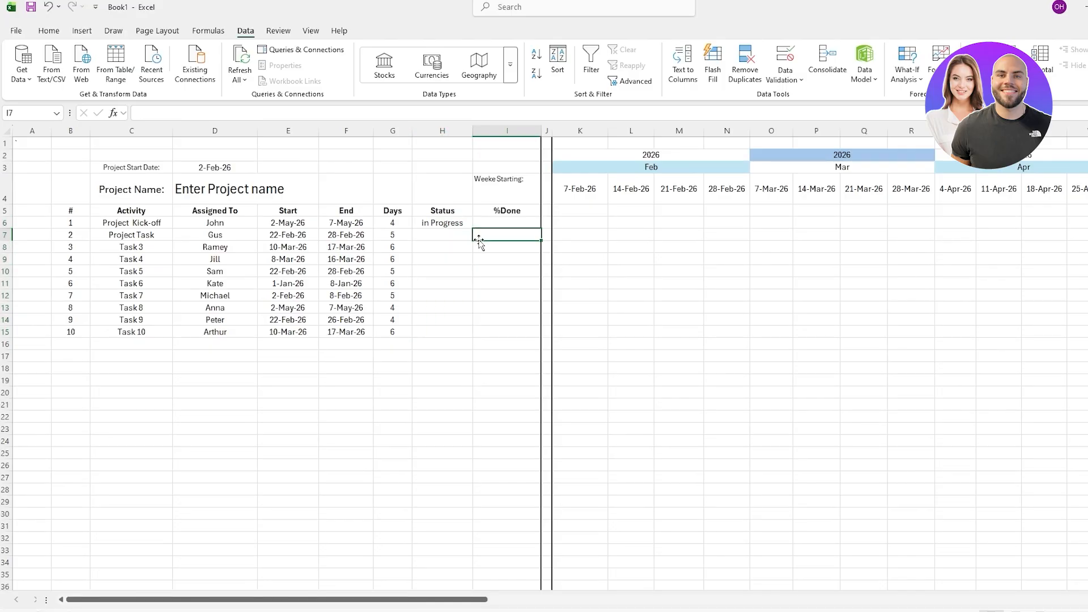
{"action": "left_click", "coordinate": [463, 234]}
{"action": "left_click", "coordinate": [478, 235]}
{"action": "left_click", "coordinate": [460, 264]}
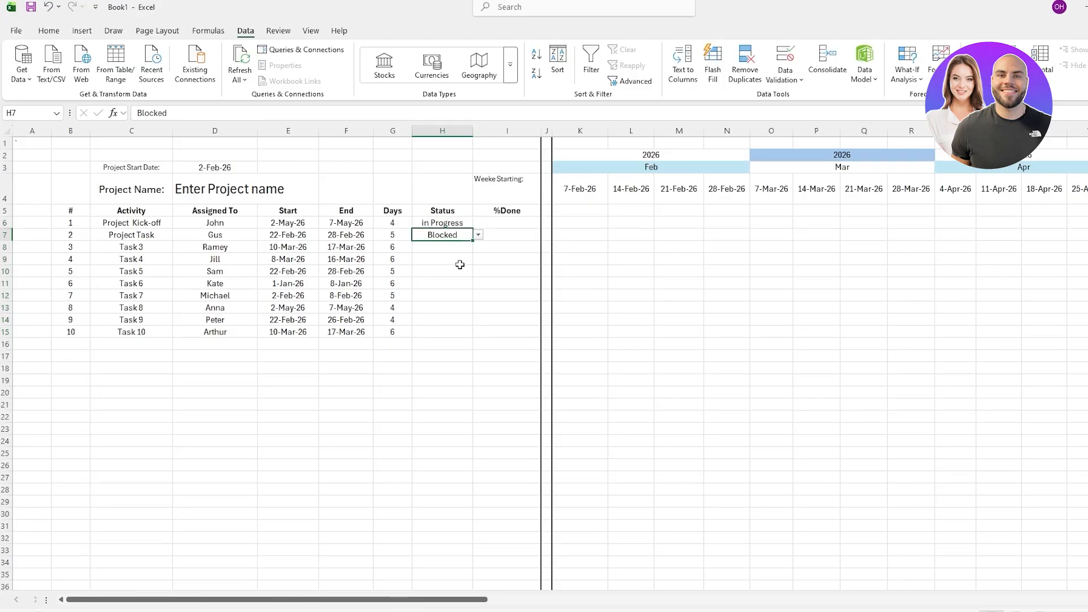
{"action": "left_click", "coordinate": [456, 251]}
{"action": "left_click", "coordinate": [479, 247]}
{"action": "left_click", "coordinate": [441, 289]}
{"action": "left_click", "coordinate": [442, 307]}
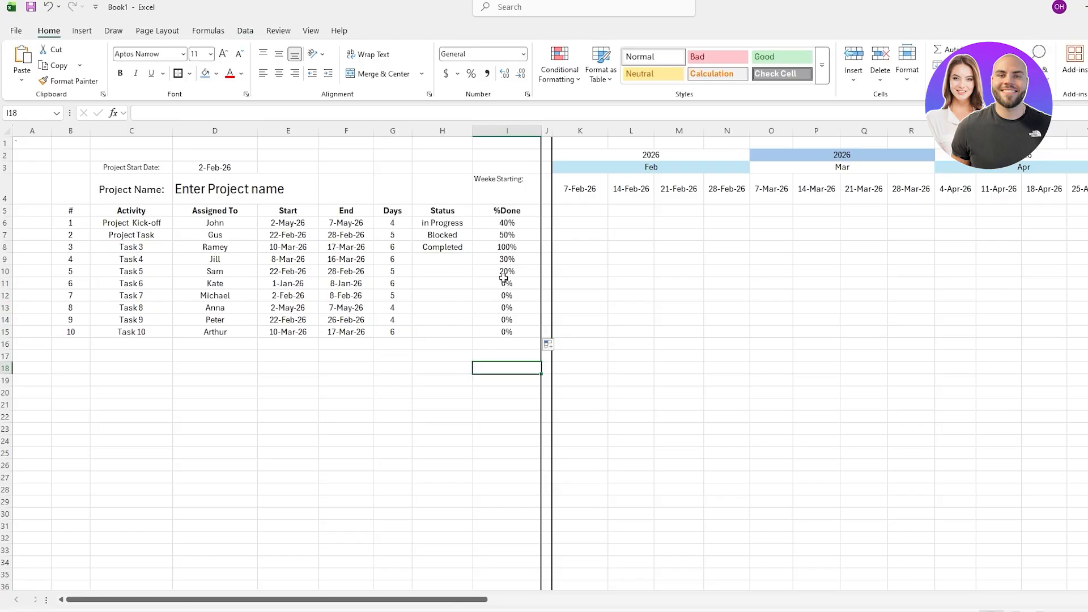
Set the Status of Task 4 and Task 5 to in Progress
{"action": "left_click", "coordinate": [448, 260]}
{"action": "left_click", "coordinate": [479, 258]}
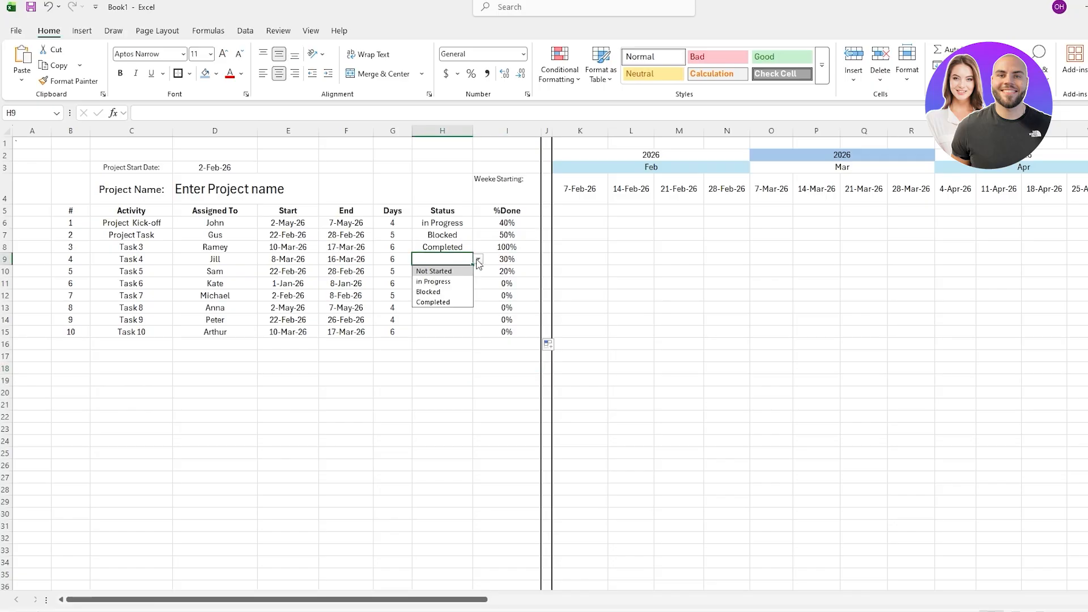
{"action": "left_click", "coordinate": [461, 282]}
{"action": "left_click", "coordinate": [479, 272]}
{"action": "left_click", "coordinate": [466, 272]}
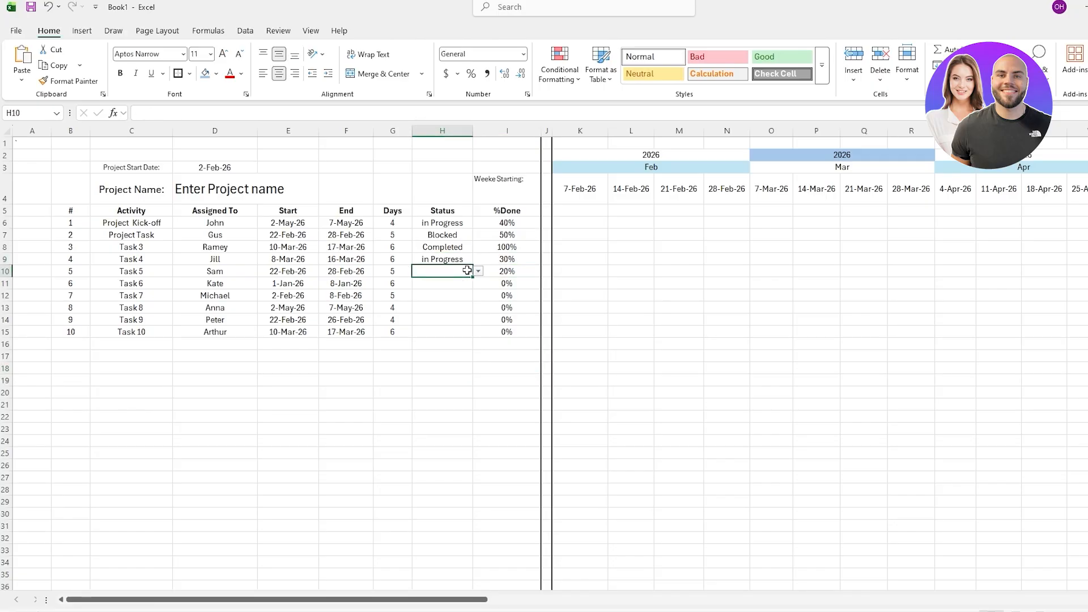
{"action": "left_click", "coordinate": [479, 271]}
{"action": "left_click", "coordinate": [456, 295]}
{"action": "left_click", "coordinate": [443, 344]}
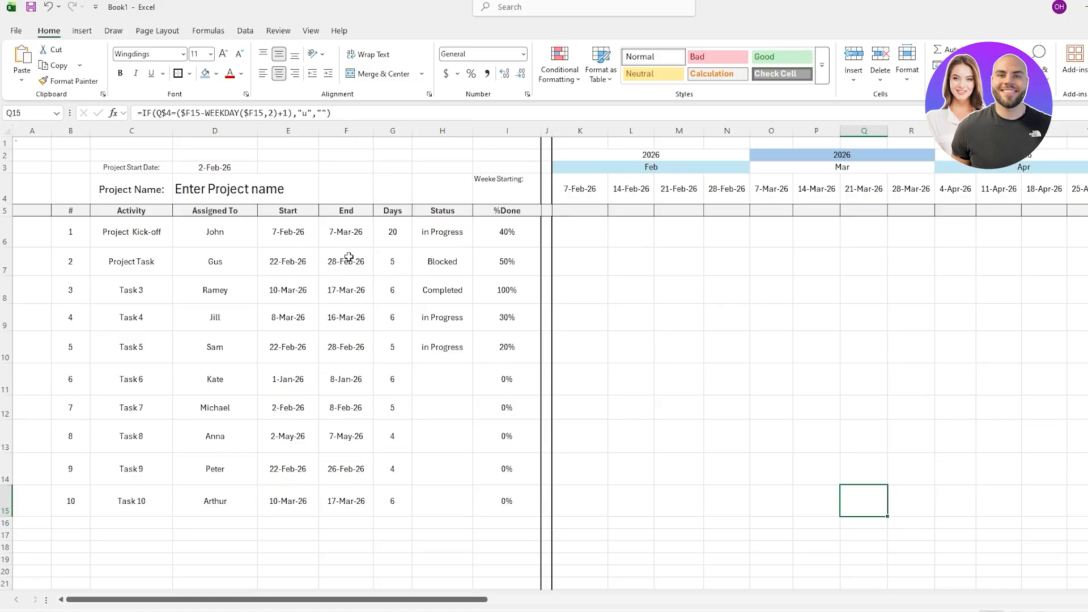
Examine the IF and WEEKDAY formula in timeline cell K6, its value-if-true argument, and the font used in the timeline cells
{"action": "double_click", "coordinate": [566, 233]}
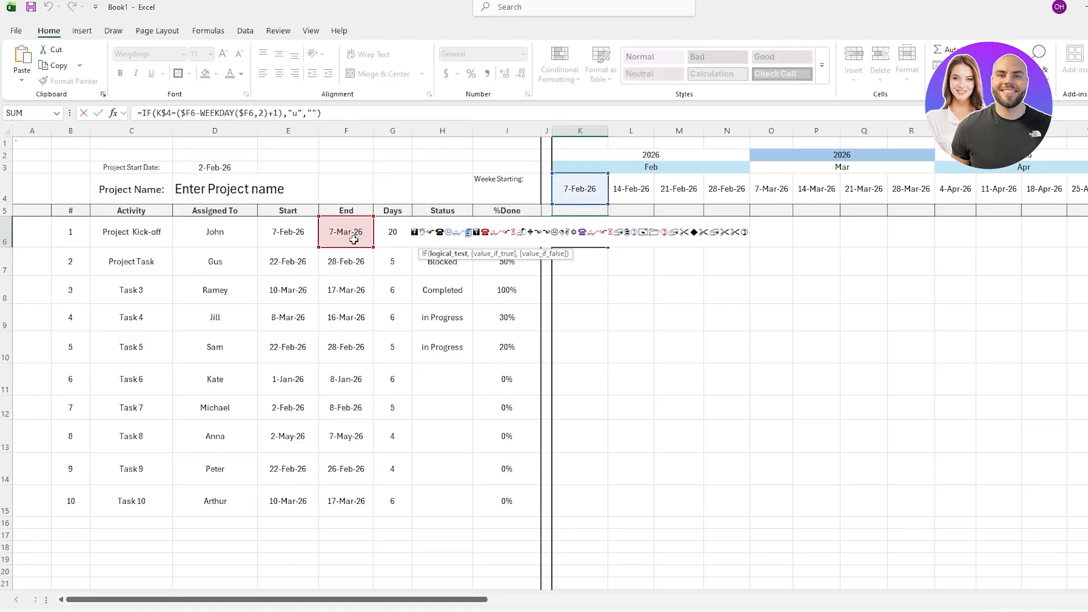
{"action": "left_click", "coordinate": [144, 113]}
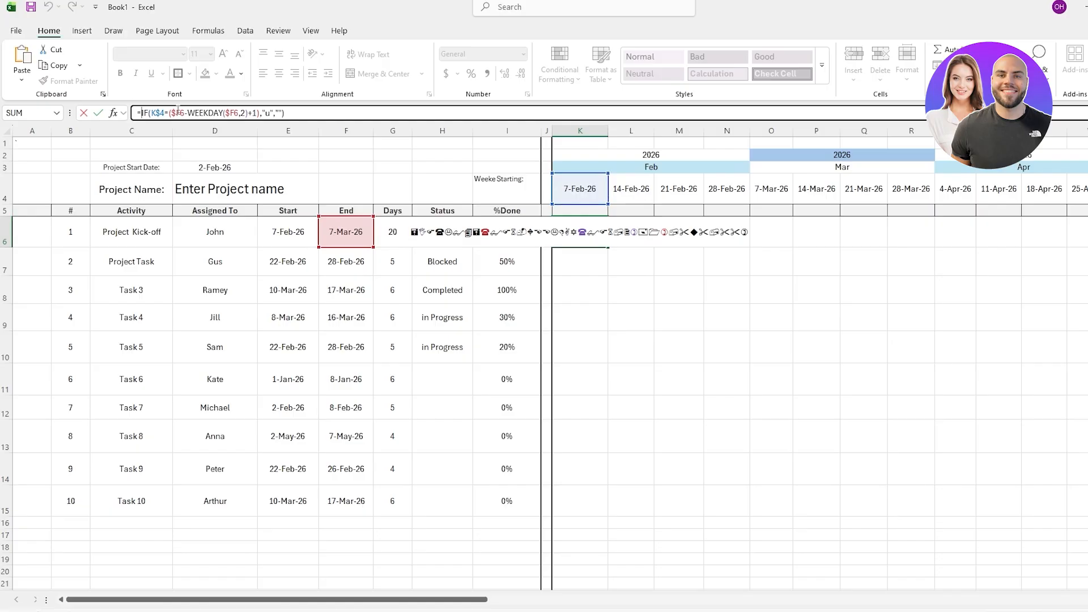
{"action": "left_click", "coordinate": [269, 114]}
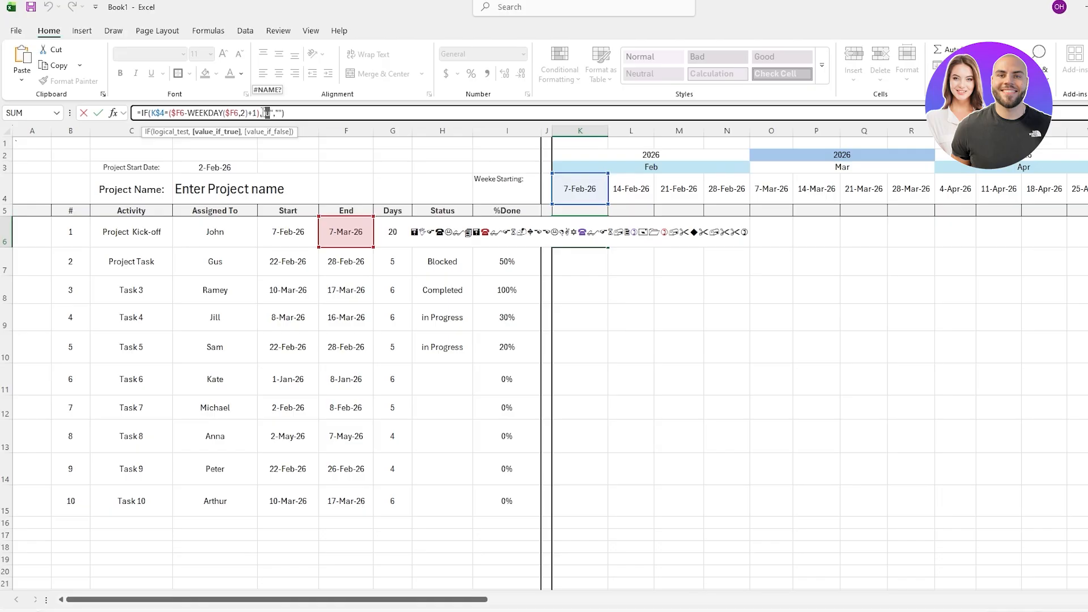
{"action": "left_click", "coordinate": [694, 233]}
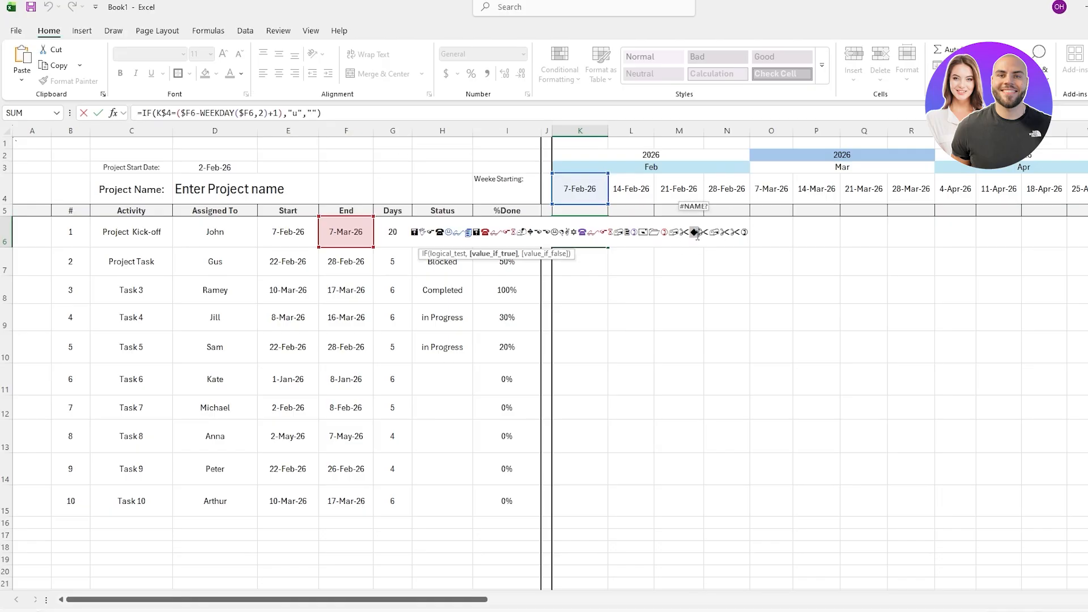
{"action": "left_click", "coordinate": [656, 260]}
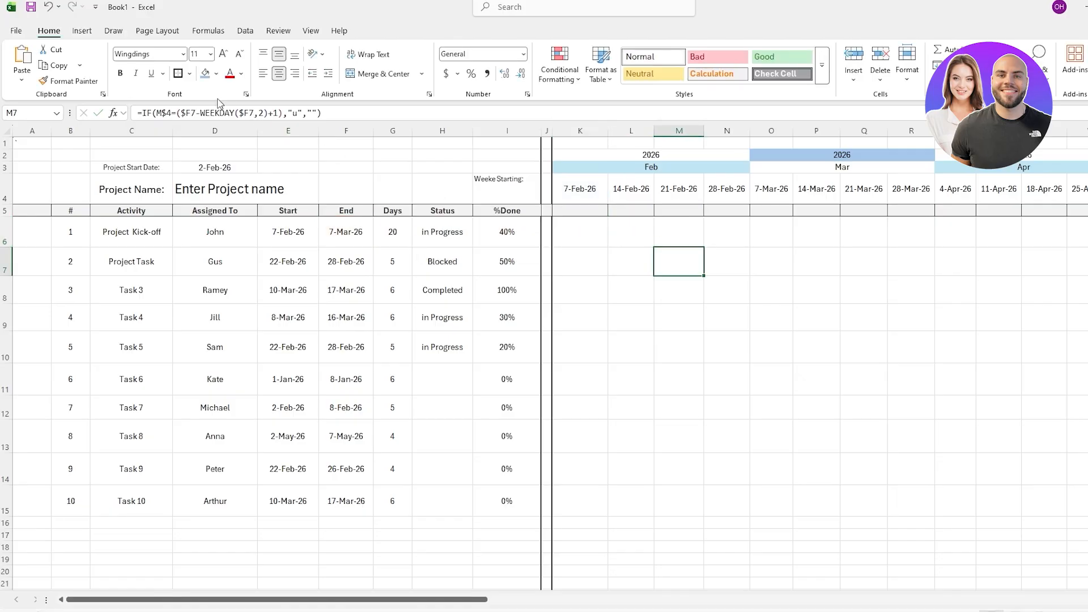
{"action": "left_click", "coordinate": [163, 51]}
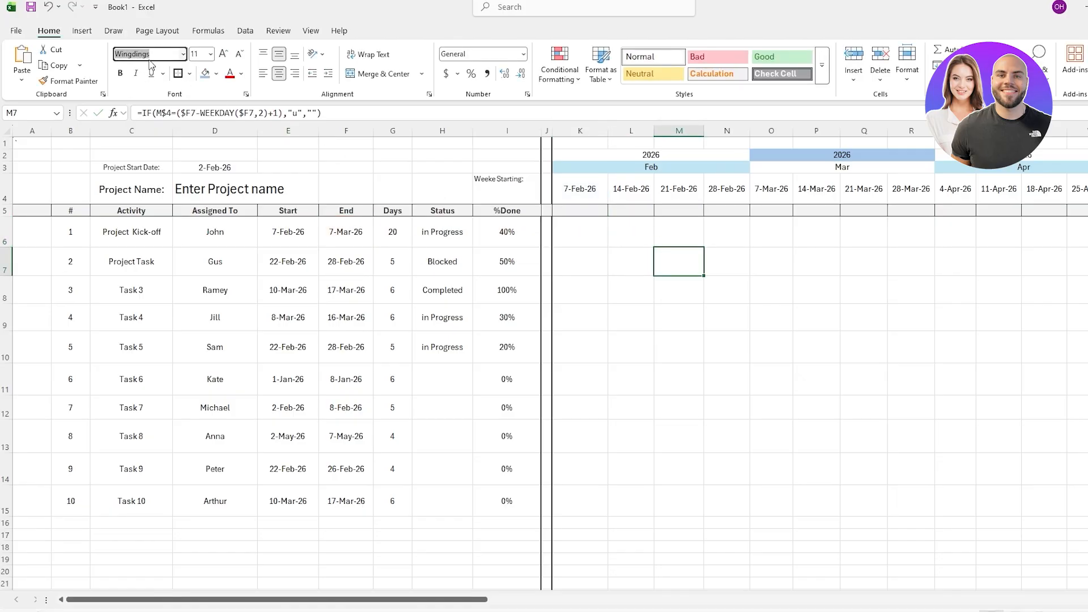
{"action": "left_click", "coordinate": [171, 55]}
Review the Start and End dates of the tasks against the weekly timeline cells, including the Project Kick-off row
{"action": "left_click", "coordinate": [309, 242]}
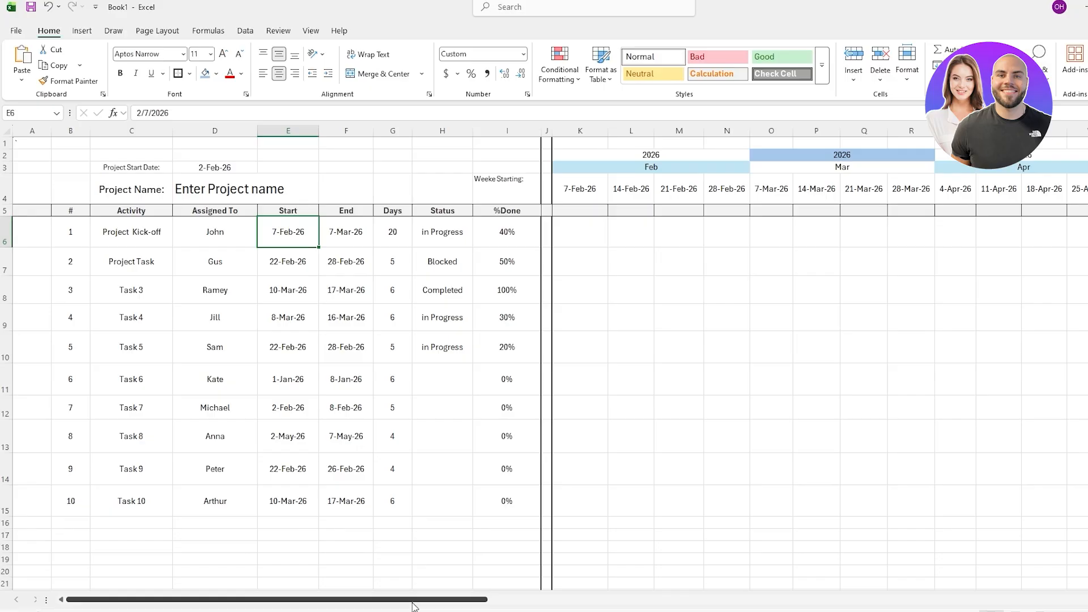
{"action": "left_click_drag", "start_coordinate": [413, 603], "coordinate": [405, 561]}
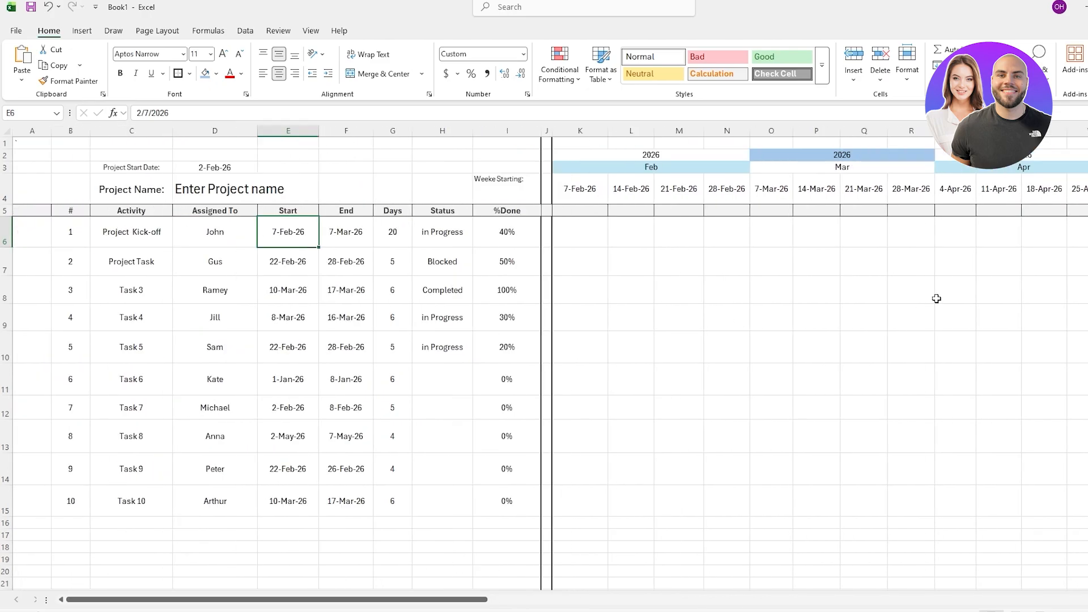
{"action": "mouse_move", "coordinate": [350, 599]}
{"action": "left_mouse_down"}
{"action": "mouse_move", "coordinate": [992, 599]}
{"action": "mouse_move", "coordinate": [329, 601]}
{"action": "mouse_move", "coordinate": [351, 603]}
{"action": "left_mouse_up"}
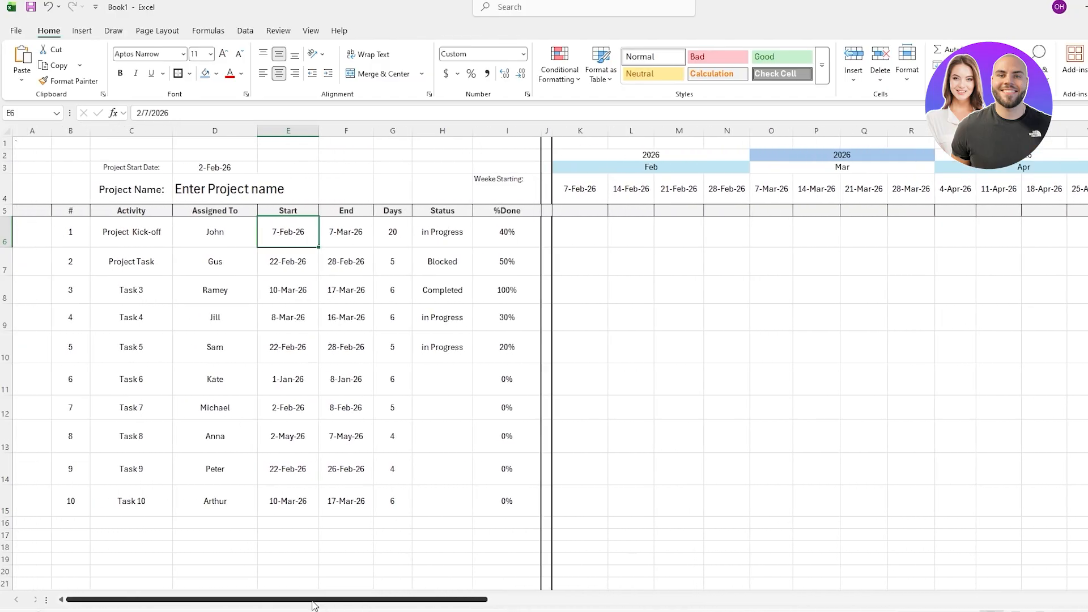
{"action": "left_click_drag", "start_coordinate": [346, 229], "coordinate": [363, 499]}
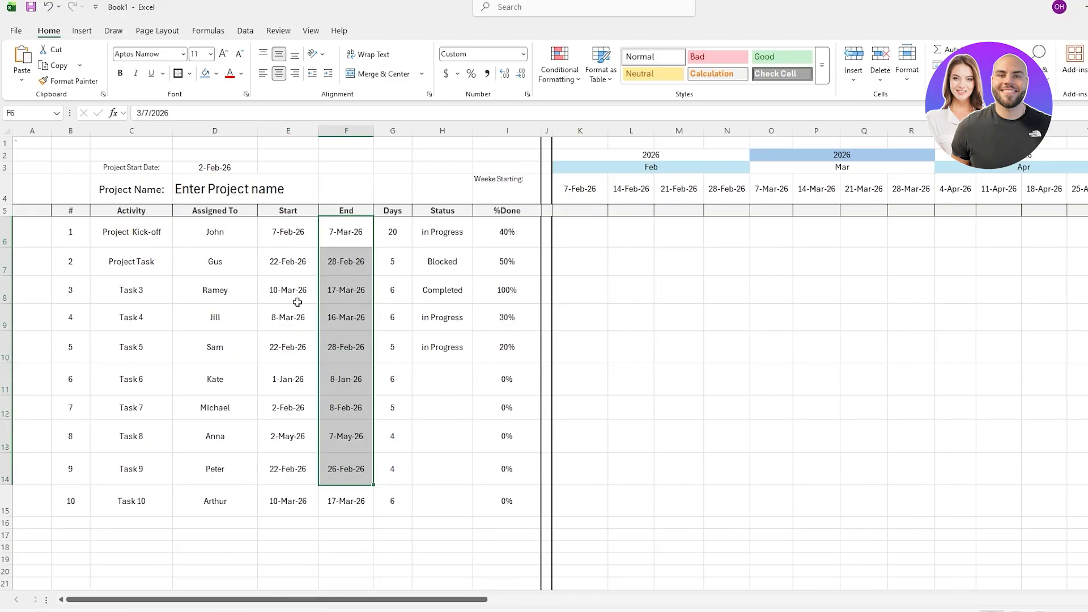
{"action": "left_click_drag", "start_coordinate": [288, 231], "coordinate": [301, 510]}
{"action": "left_click_drag", "start_coordinate": [782, 232], "coordinate": [782, 311]}
{"action": "left_click_drag", "start_coordinate": [563, 224], "coordinate": [1082, 233]}
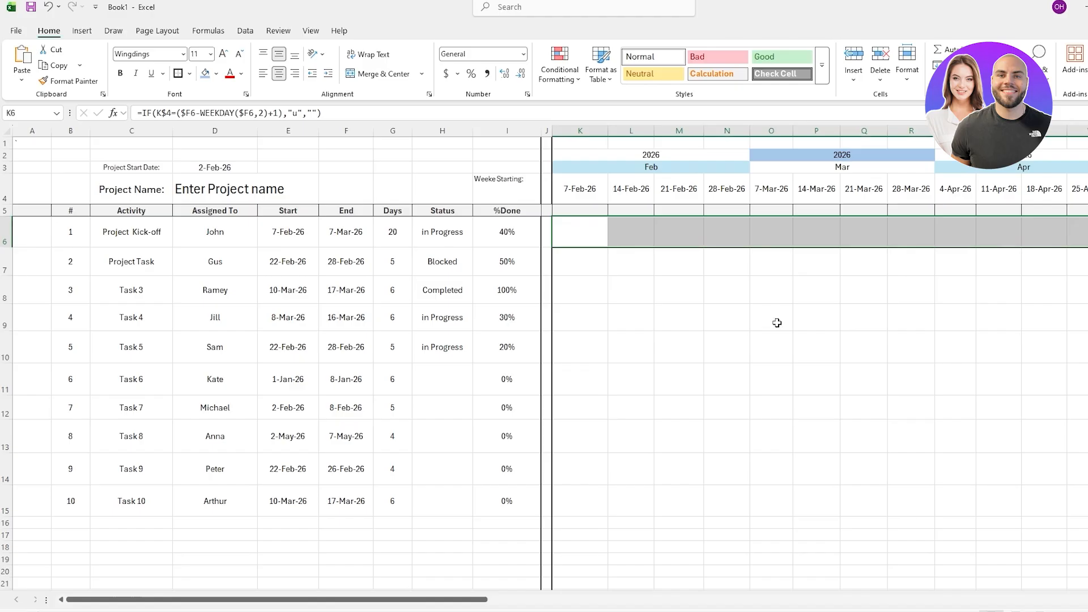
{"action": "left_click_drag", "start_coordinate": [417, 599], "coordinate": [353, 601]}
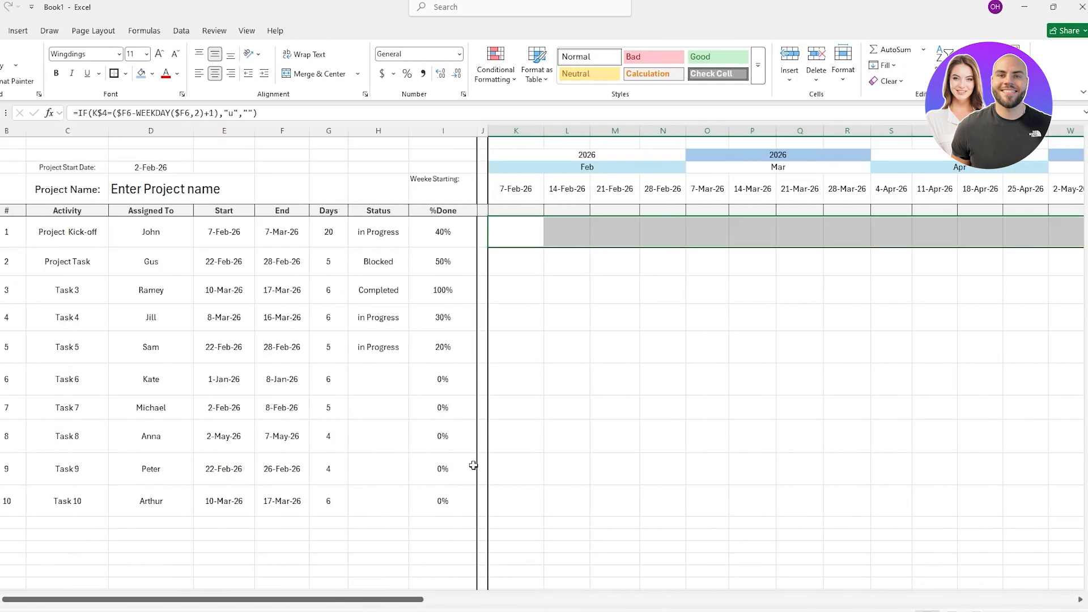
{"action": "left_click", "coordinate": [577, 505]}
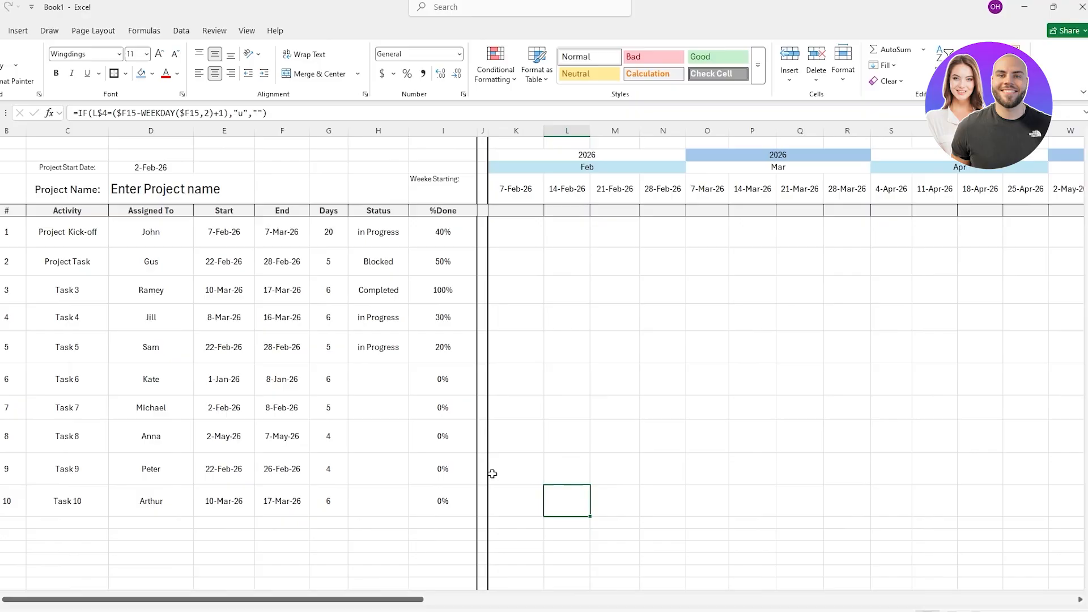
{"action": "left_click", "coordinate": [343, 273]}
{"action": "left_click", "coordinate": [232, 265]}
{"action": "left_click", "coordinate": [264, 243]}
Recheck the marker symbol in the K6 formula and inspect the matching formula for the 21-Mar-26 week in Q6
{"action": "double_click", "coordinate": [521, 238]}
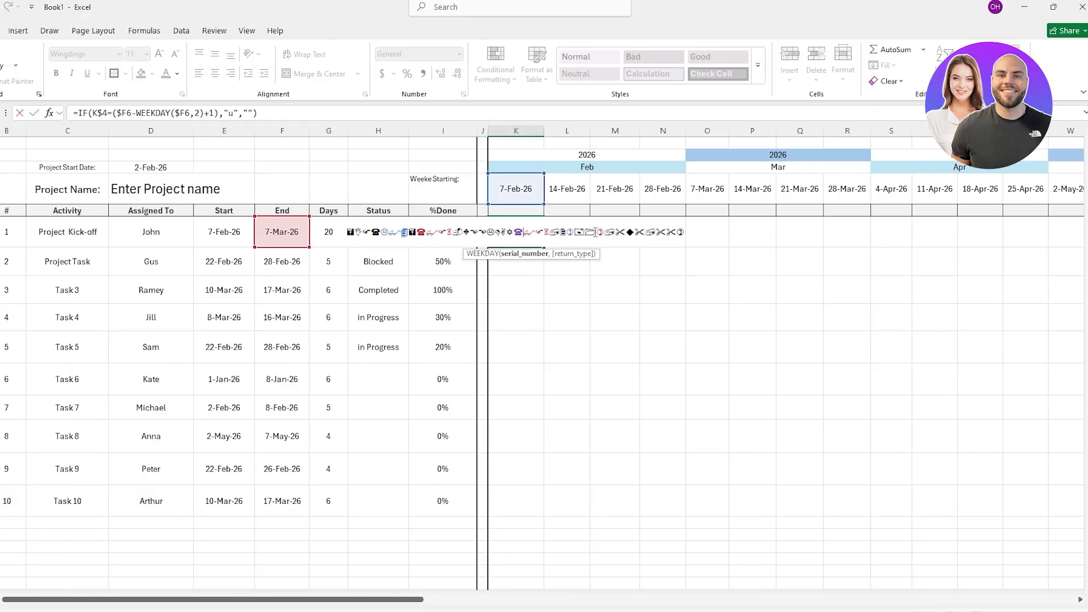
{"action": "left_click_drag", "start_coordinate": [634, 232], "coordinate": [634, 232]}
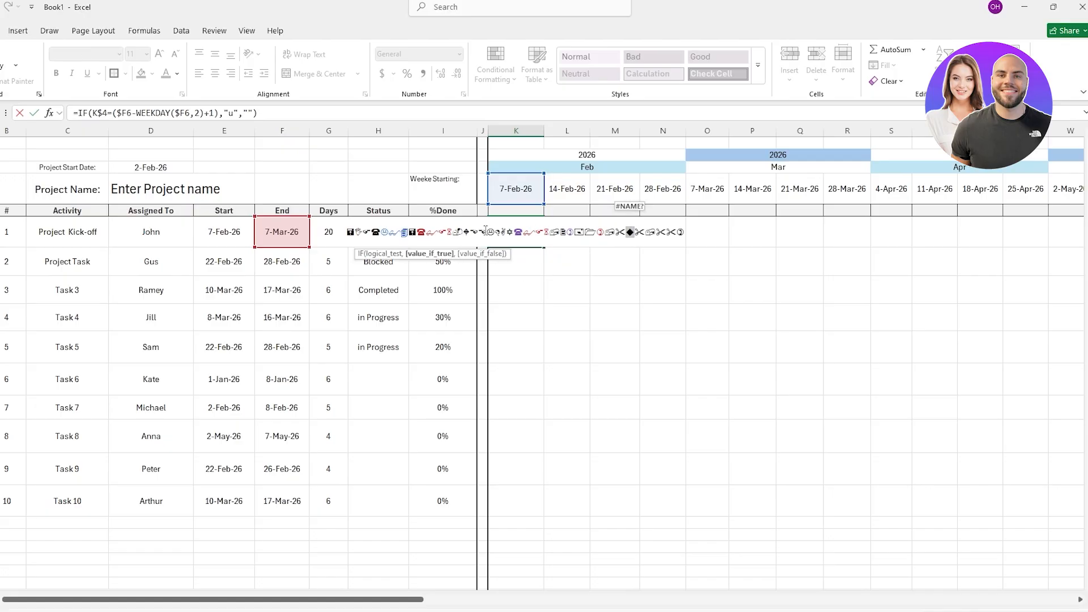
{"action": "left_click", "coordinate": [567, 278]}
{"action": "left_click", "coordinate": [792, 243]}
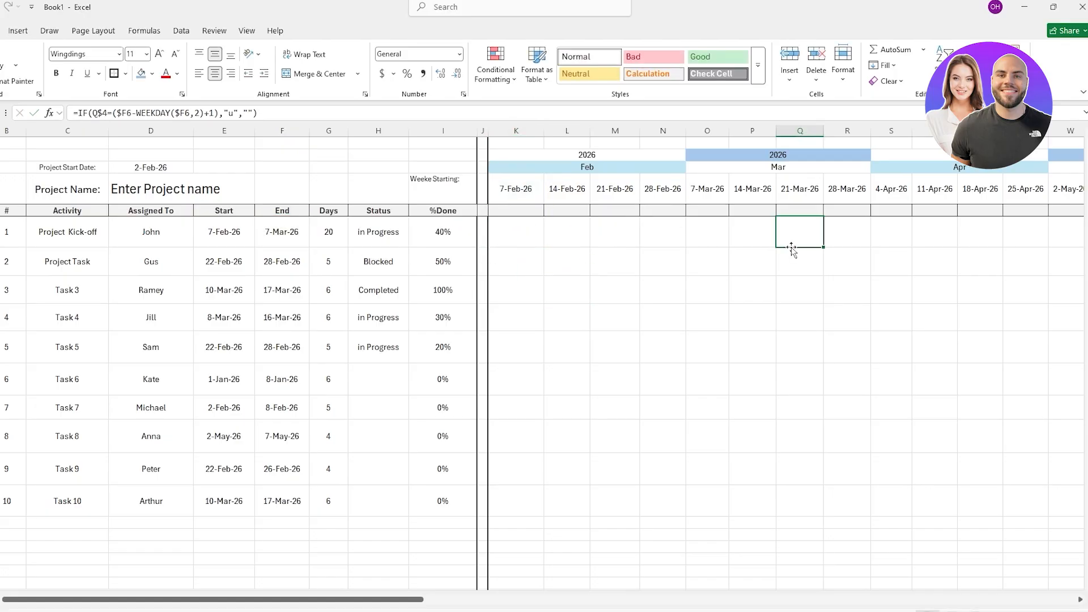